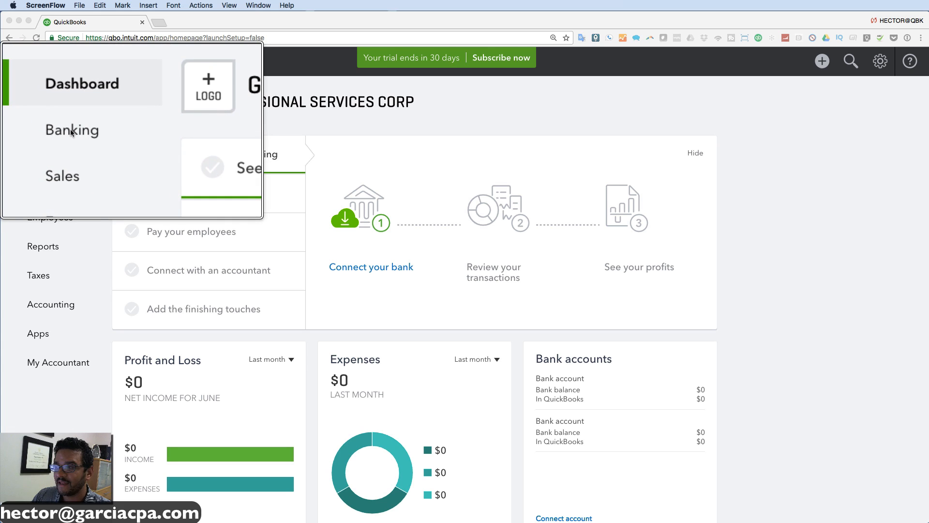
- Go to the Banking page, search for 'BANK OF', then clear the search box
{"action": "left_click", "coordinate": [44, 132]}
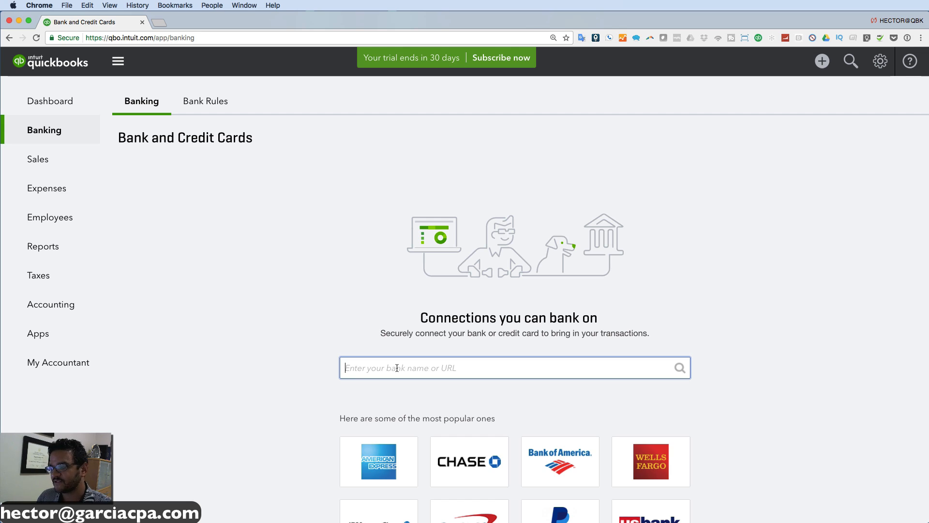
{"action": "scroll", "coordinate": [397, 368], "scroll_direction": "down", "scroll_amount": 5}
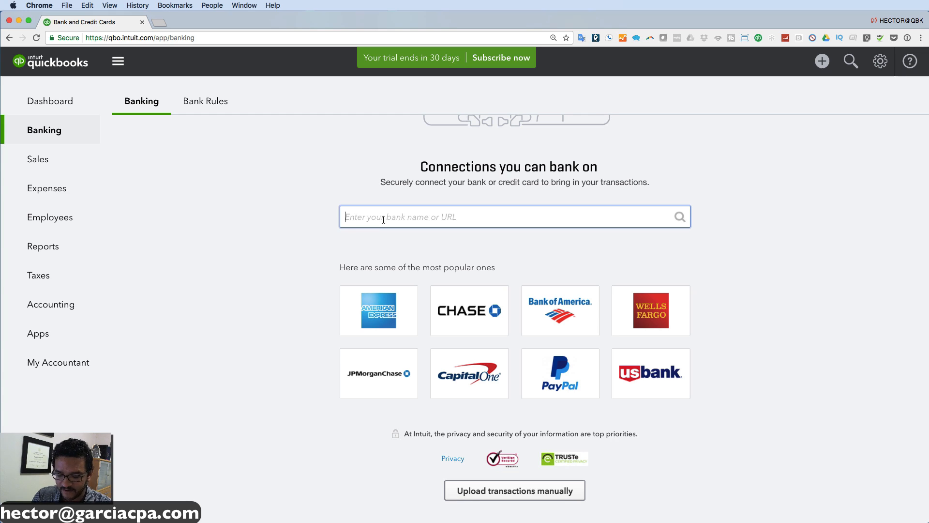
{"action": "type", "text": "BANK"}
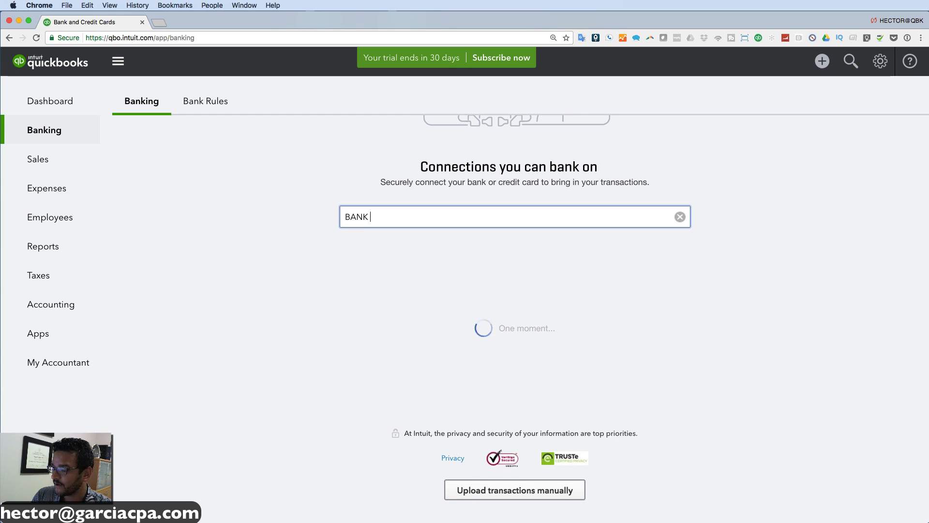
{"action": "type", "text": " OF"}
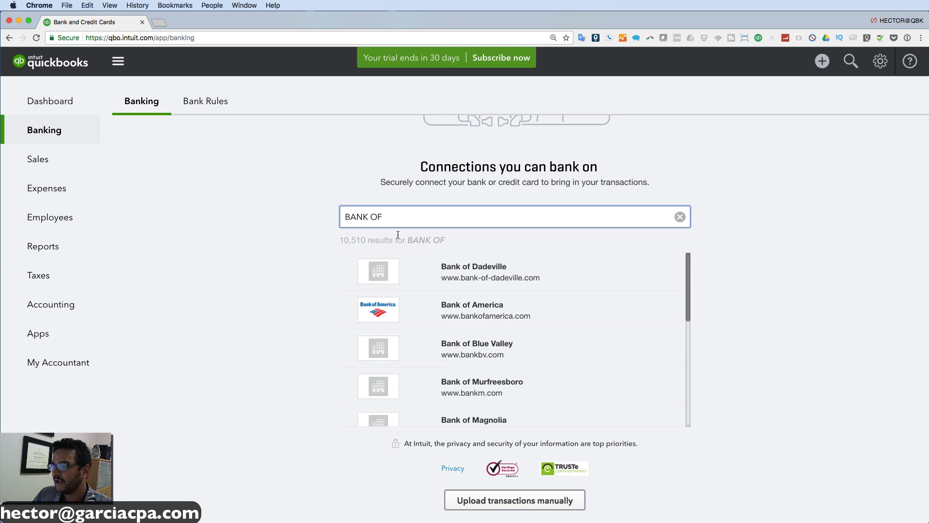
{"action": "left_click_drag", "start_coordinate": [387, 217], "coordinate": [296, 202]}
{"action": "key", "text": "BackSpace"}
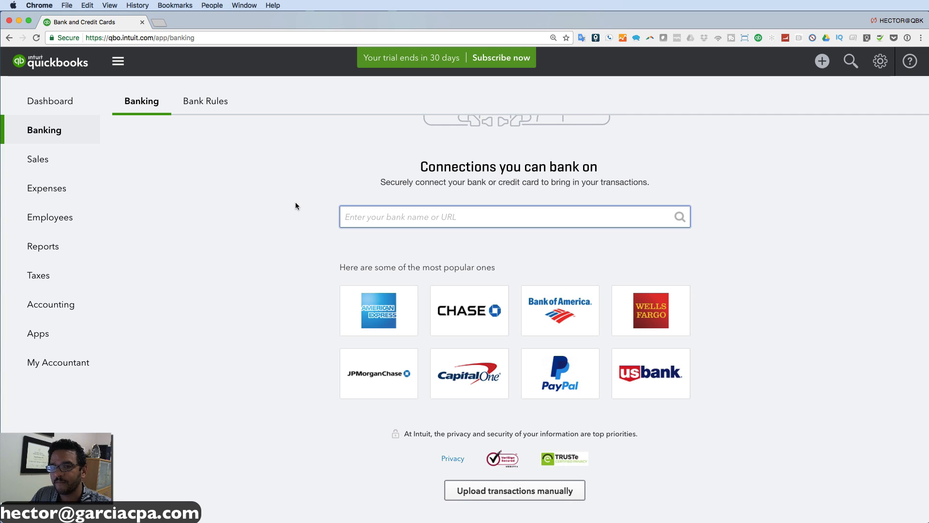
- Choose Chase, sign in with the user ID and password, and submit the emailed identification code
{"action": "left_click", "coordinate": [467, 309]}
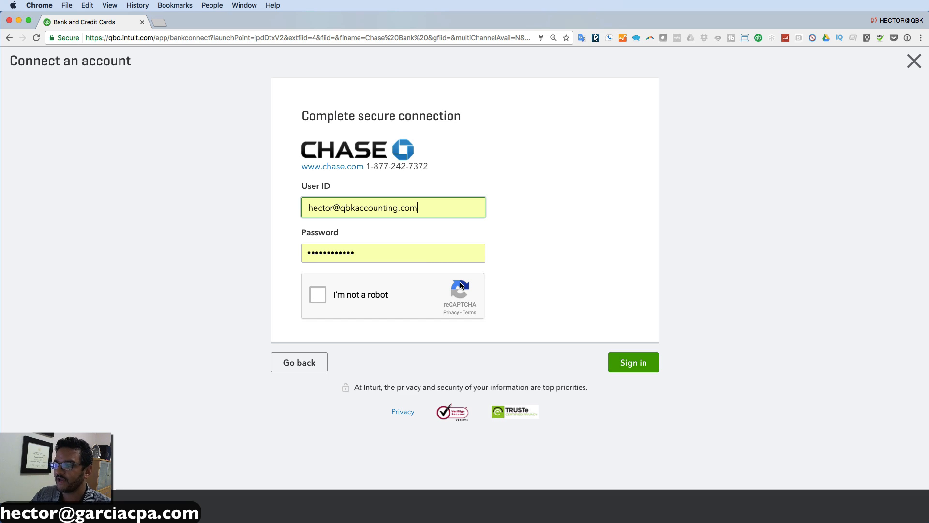
{"action": "left_click_drag", "start_coordinate": [424, 206], "coordinate": [286, 194]}
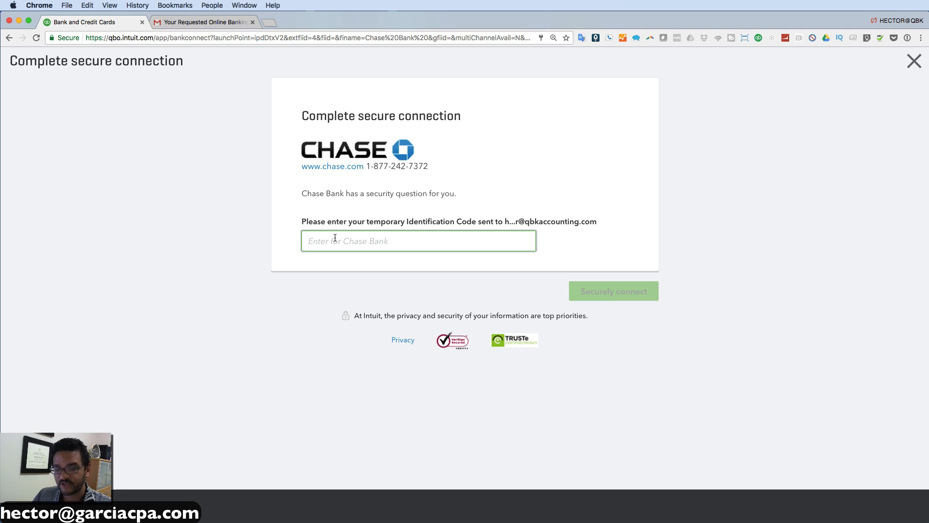
{"action": "left_click", "coordinate": [622, 292]}
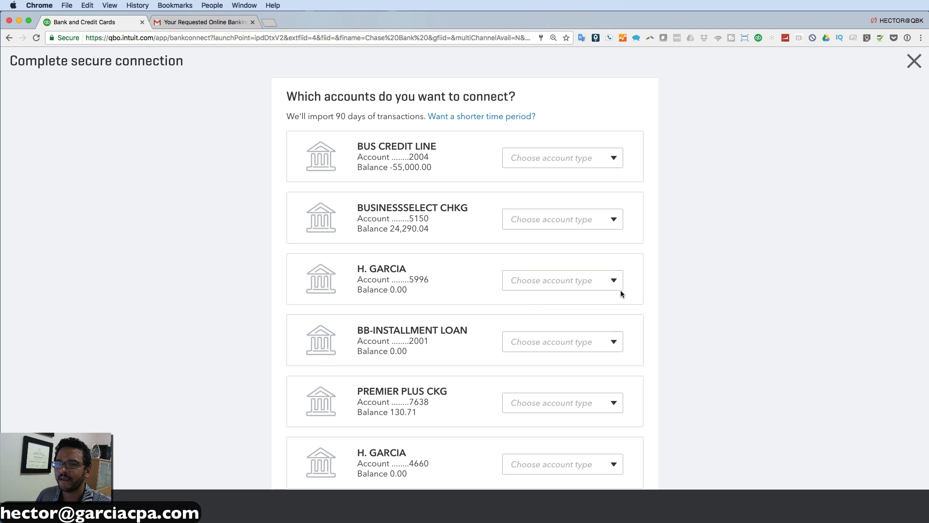
- Connect BUSINESSSELECT CHKG as a Checking account and a second Chase account as Credit card
{"action": "scroll", "coordinate": [628, 294], "scroll_direction": "down", "scroll_amount": 10}
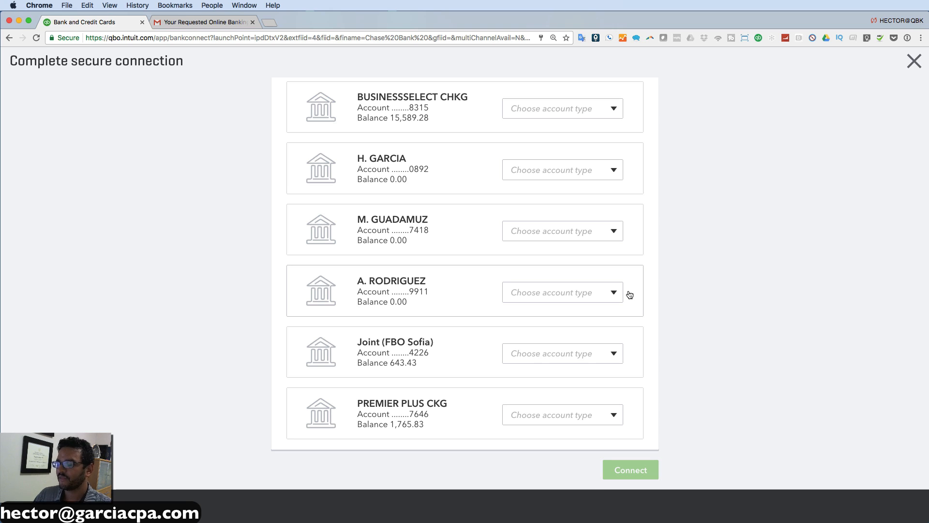
{"action": "scroll", "coordinate": [629, 295], "scroll_direction": "up", "scroll_amount": 10}
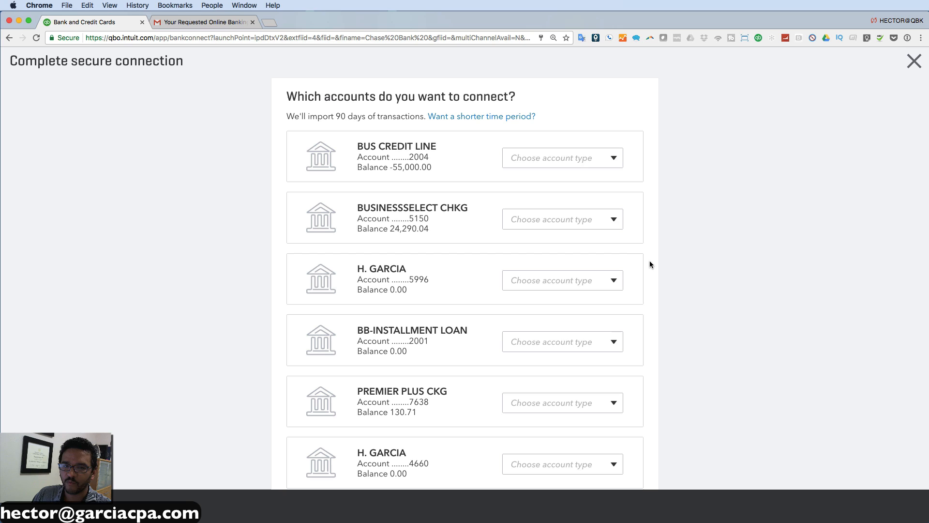
{"action": "left_click", "coordinate": [615, 219]}
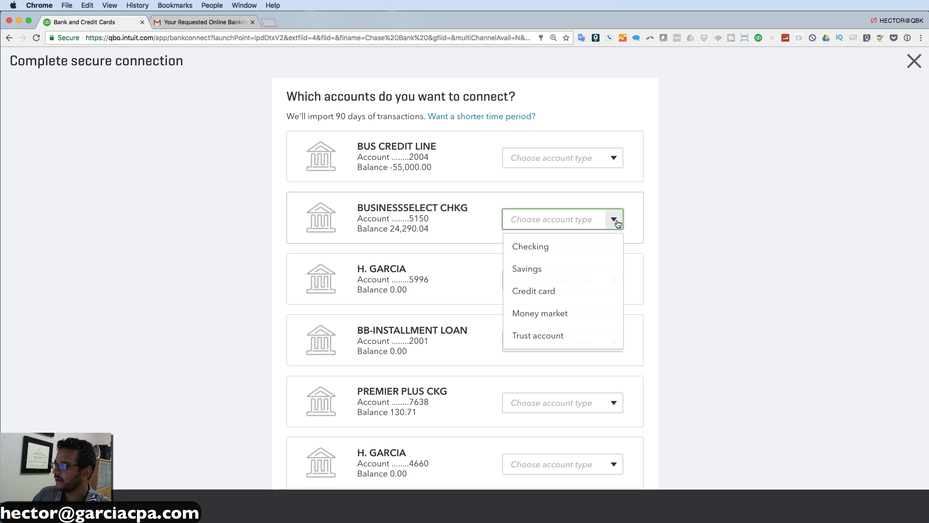
{"action": "left_click", "coordinate": [530, 247]}
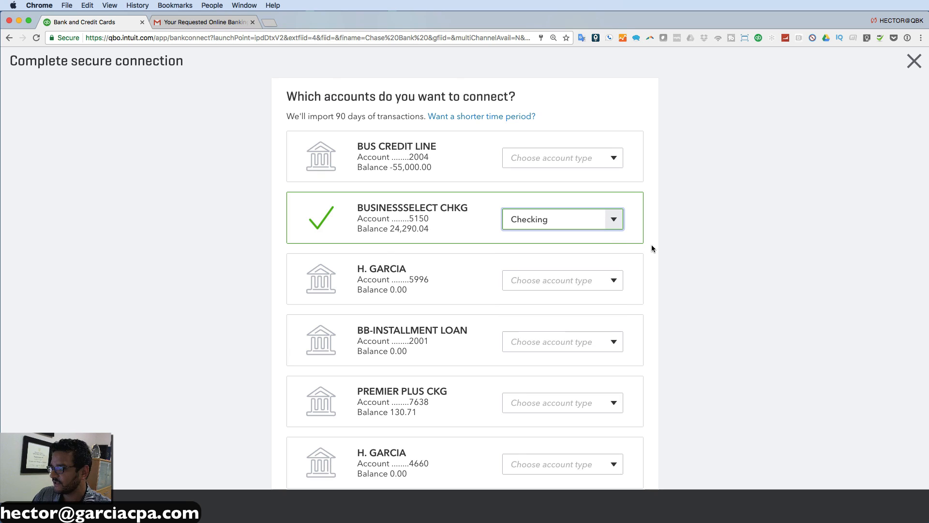
{"action": "scroll", "coordinate": [652, 249], "scroll_direction": "down", "scroll_amount": 5}
{"action": "scroll", "coordinate": [612, 334], "scroll_direction": "down", "scroll_amount": 1}
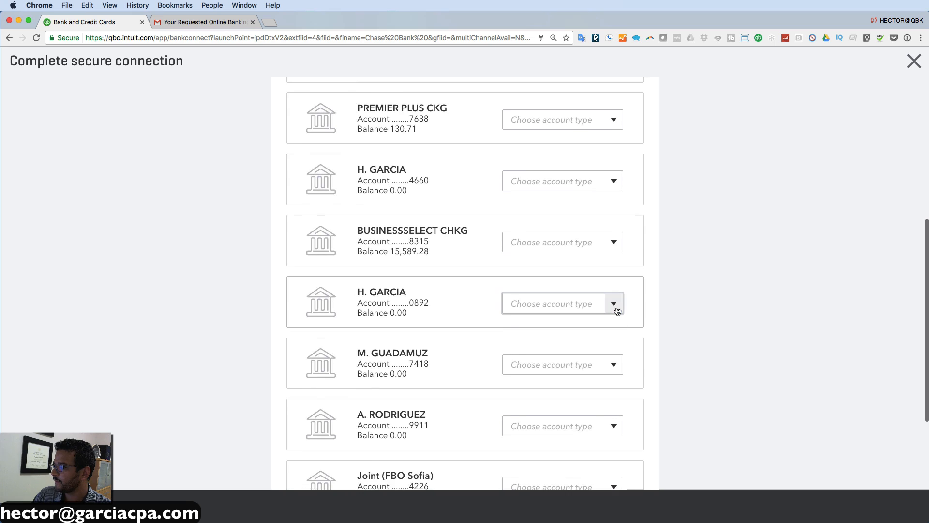
{"action": "left_click", "coordinate": [614, 304]}
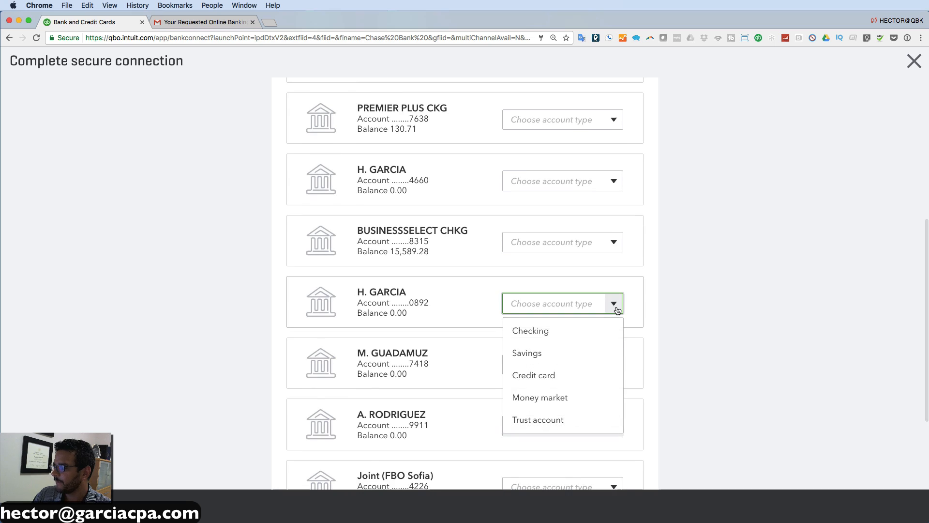
{"action": "left_click", "coordinate": [534, 376]}
{"action": "scroll", "coordinate": [634, 291], "scroll_direction": "up", "scroll_amount": 1}
{"action": "scroll", "coordinate": [638, 288], "scroll_direction": "up", "scroll_amount": 1}
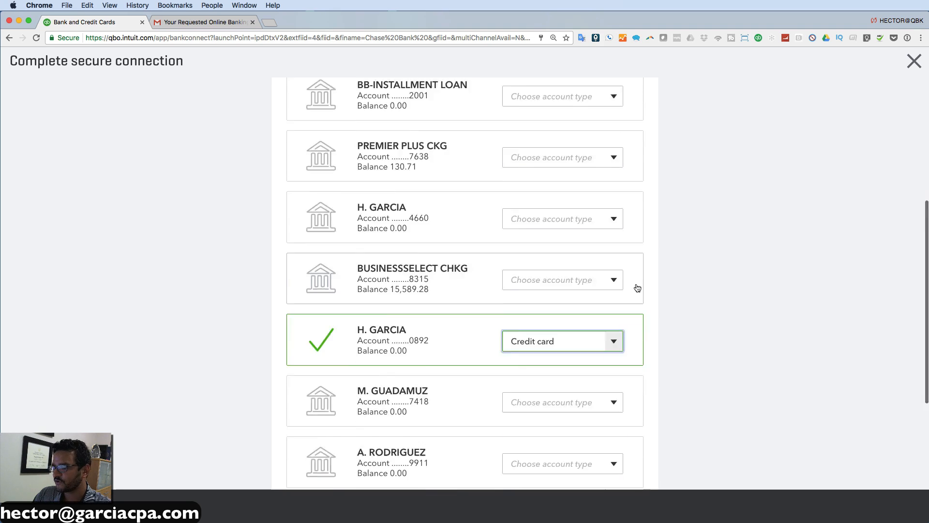
{"action": "scroll", "coordinate": [638, 288], "scroll_direction": "down", "scroll_amount": 5}
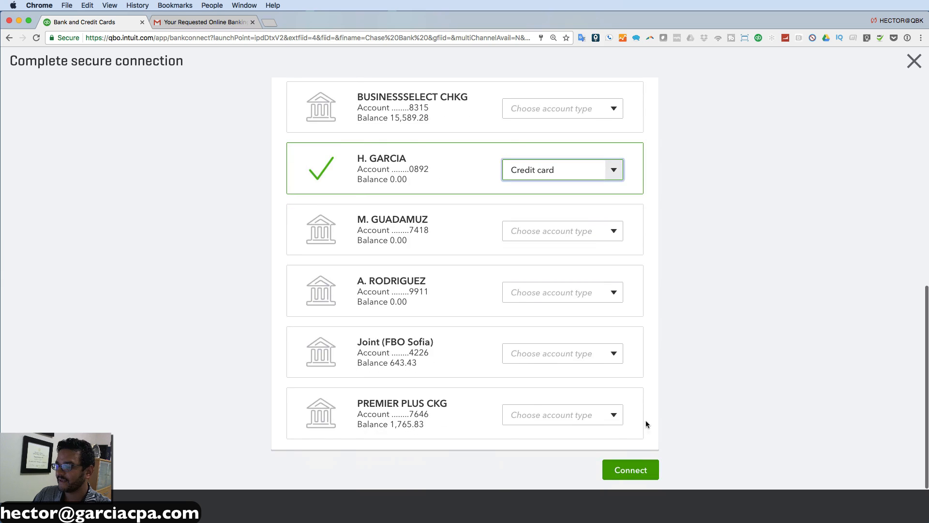
{"action": "left_click", "coordinate": [633, 468]}
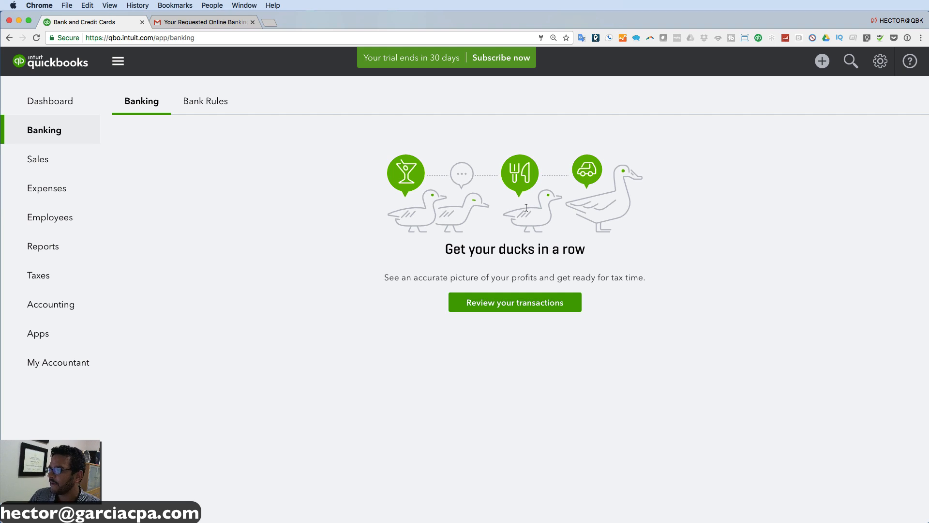
- Start reviewing the downloaded transactions and skip the guided walkthrough
{"action": "left_click", "coordinate": [502, 303]}
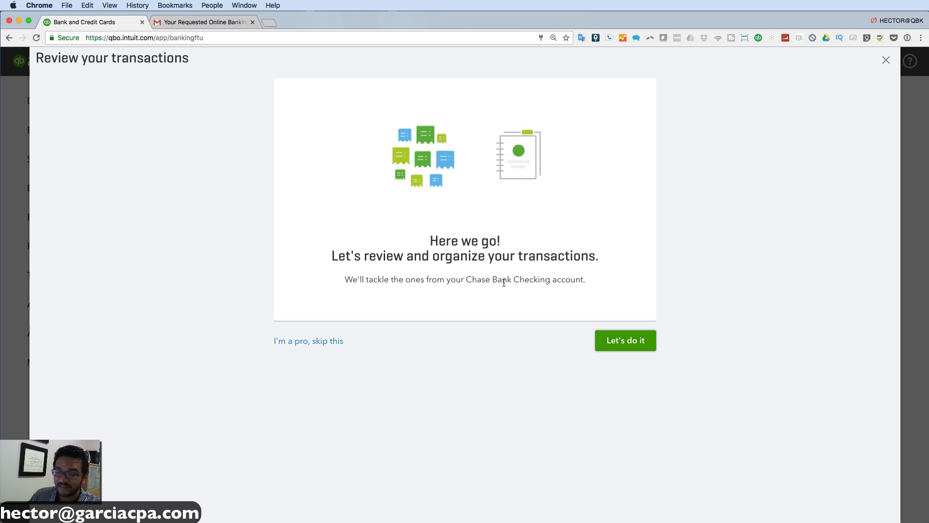
{"action": "left_click", "coordinate": [305, 344]}
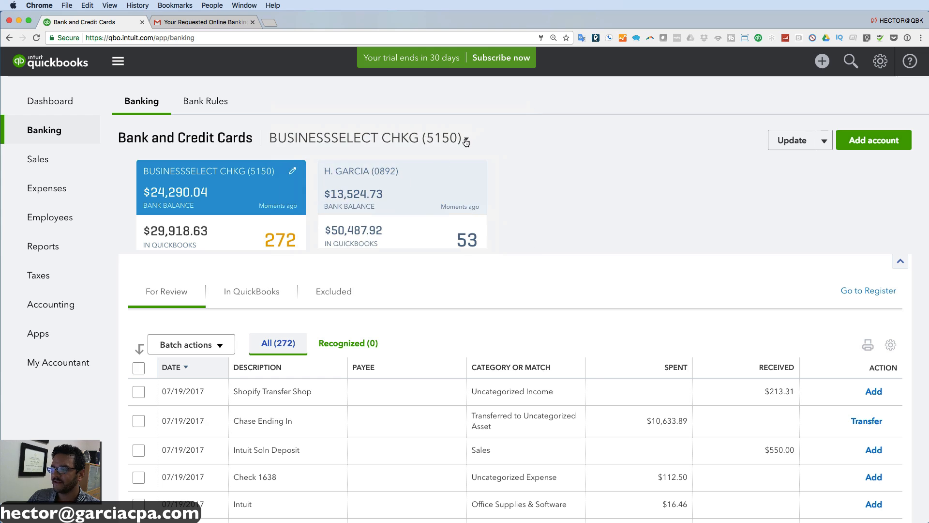
- Switch to the other account and back to BUSINESSSELECT CHKG, then collapse the summary cards
{"action": "left_click", "coordinate": [466, 141]}
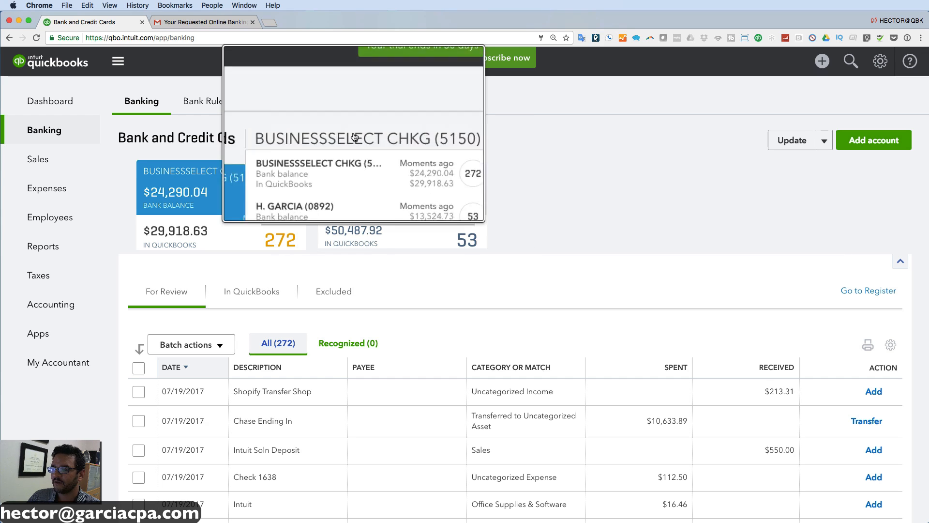
{"action": "left_click", "coordinate": [337, 189]}
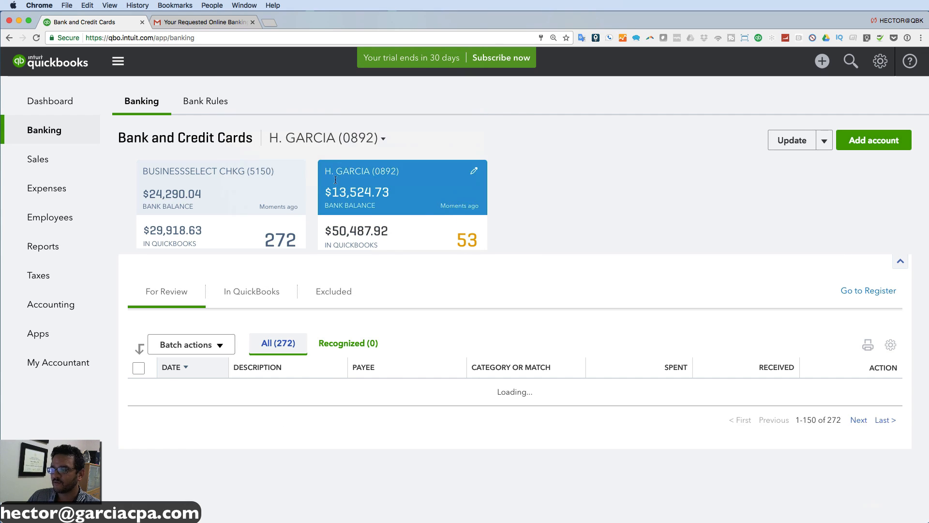
{"action": "left_click", "coordinate": [319, 141]}
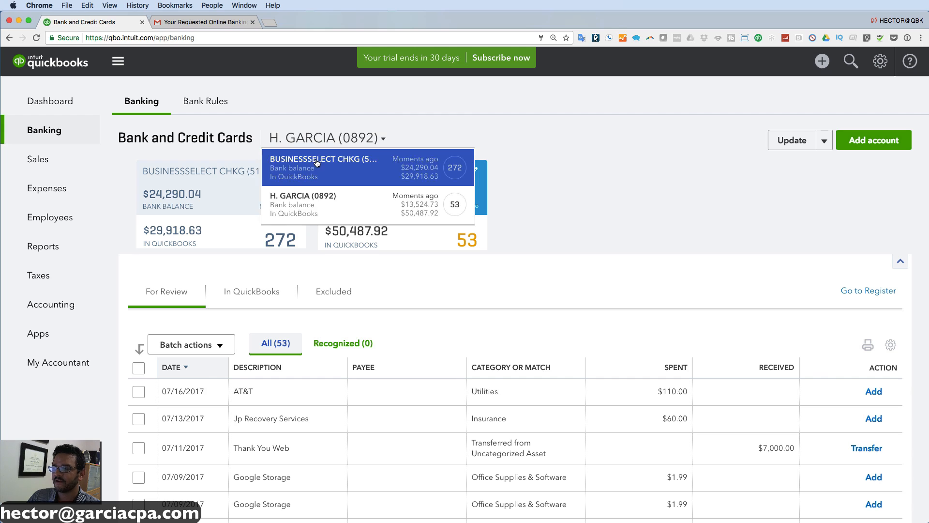
{"action": "left_click", "coordinate": [317, 162]}
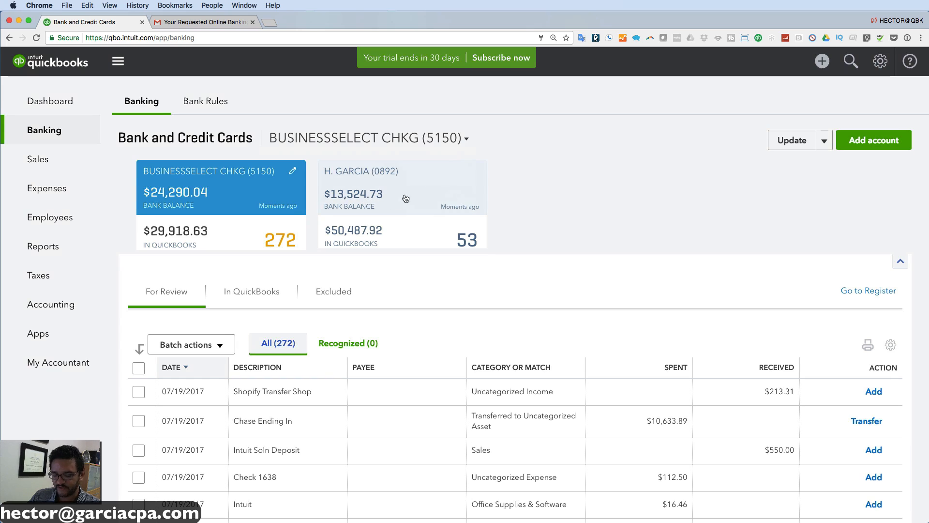
{"action": "left_click", "coordinate": [303, 140]}
{"action": "left_click", "coordinate": [317, 139]}
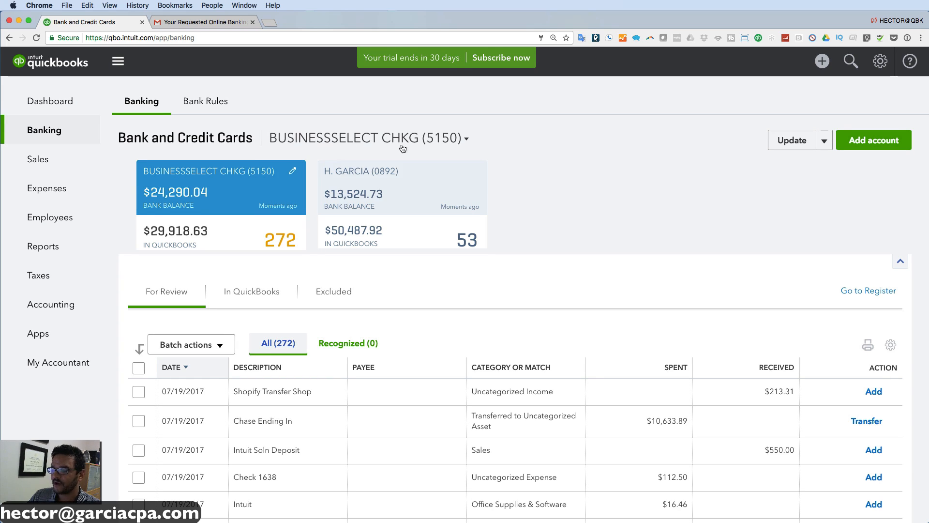
{"action": "left_click", "coordinate": [900, 264]}
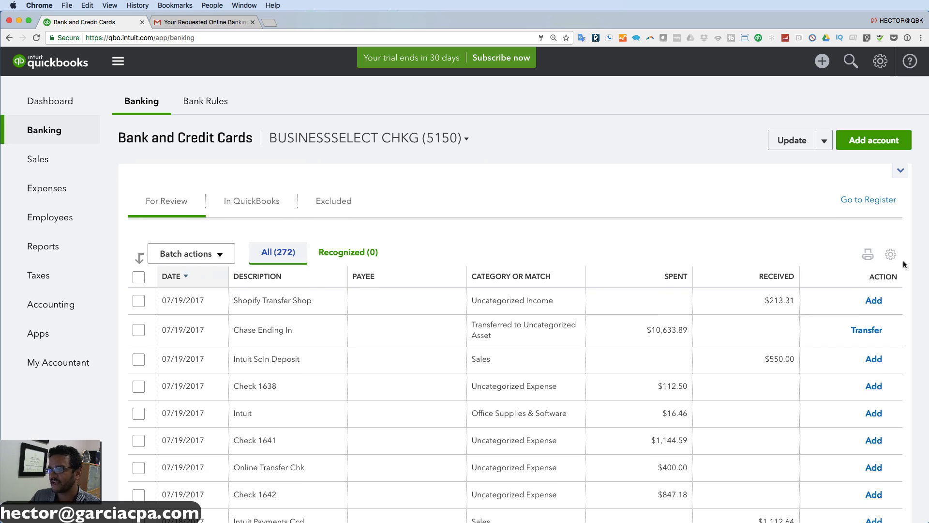
{"action": "left_click", "coordinate": [334, 140]}
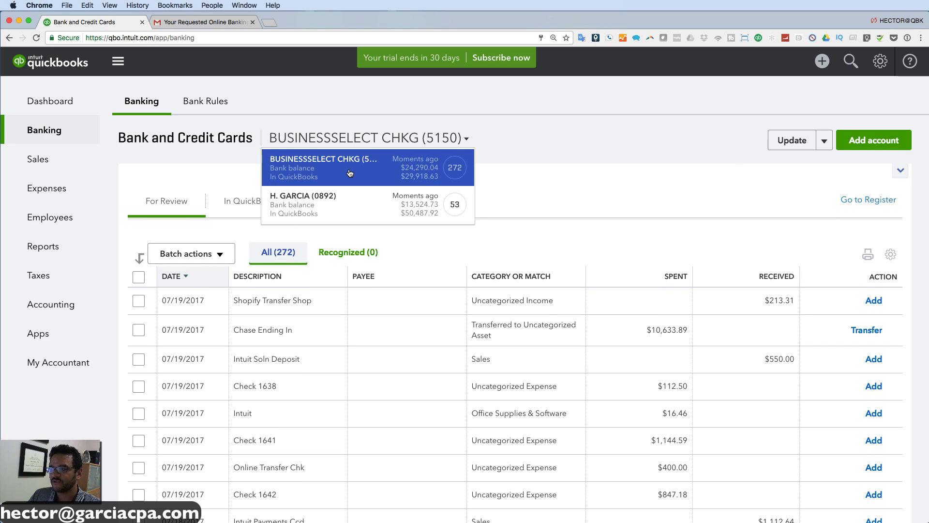
{"action": "left_click", "coordinate": [518, 156]}
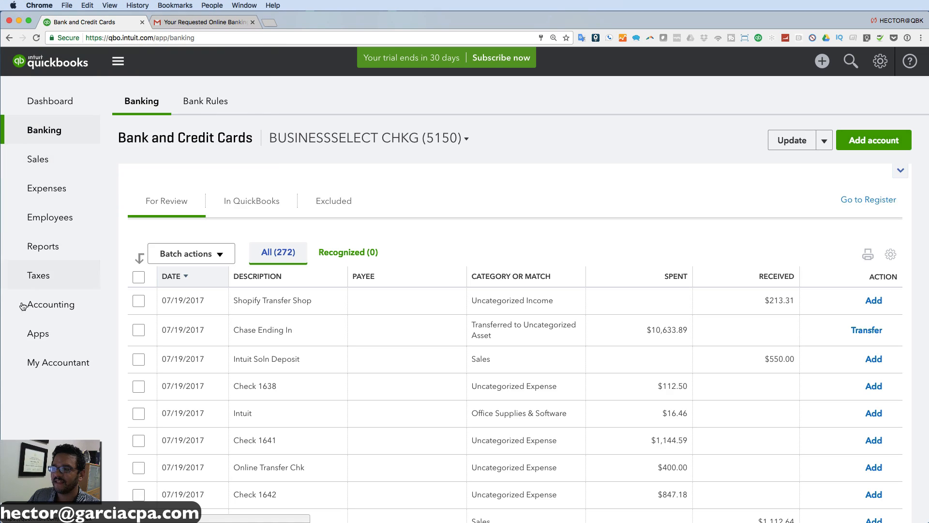
- Hide the side navigation and settle the browser zoom at 125%
{"action": "left_click", "coordinate": [122, 68]}
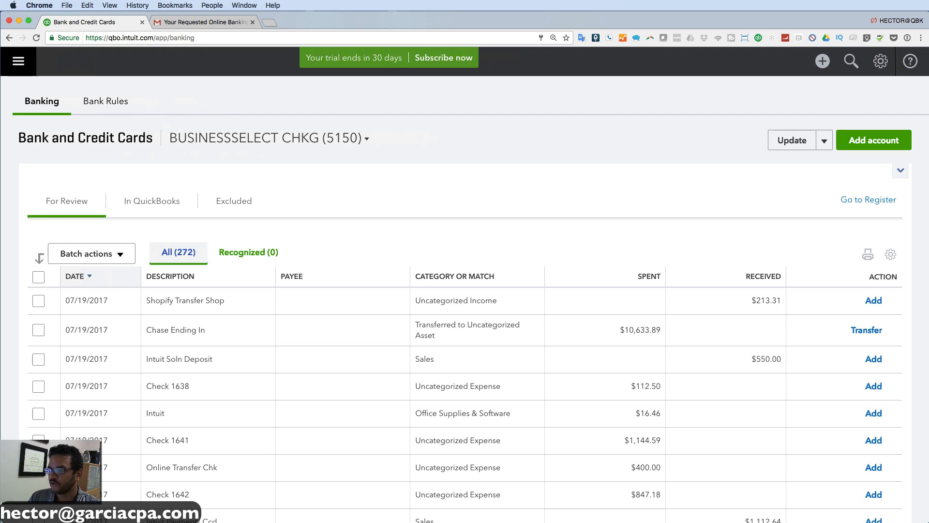
{"action": "key", "text": "super+equal"}
{"action": "key", "text": "super+equal"}
{"action": "key", "text": "super+equal"}
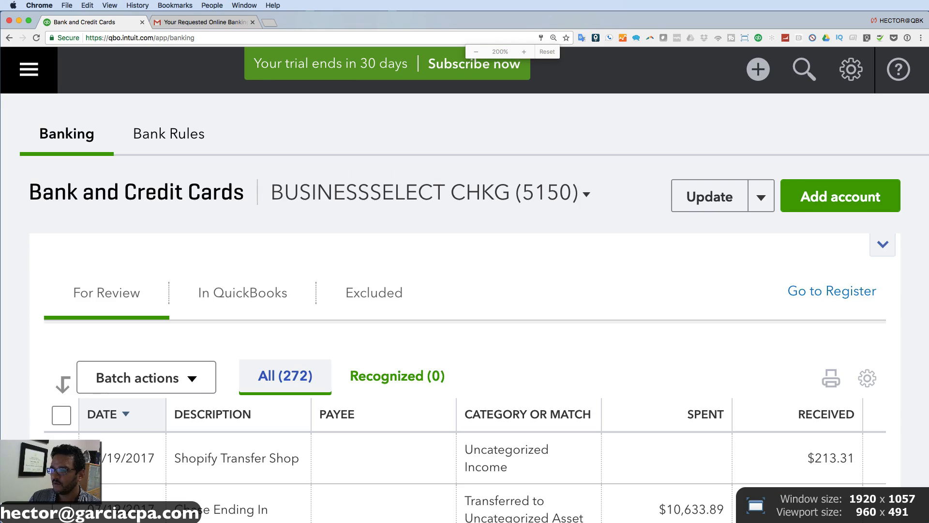
{"action": "key", "text": "super+minus"}
{"action": "key", "text": "super+minus"}
{"action": "key", "text": "super+minus"}
{"action": "key", "text": "super+equal"}
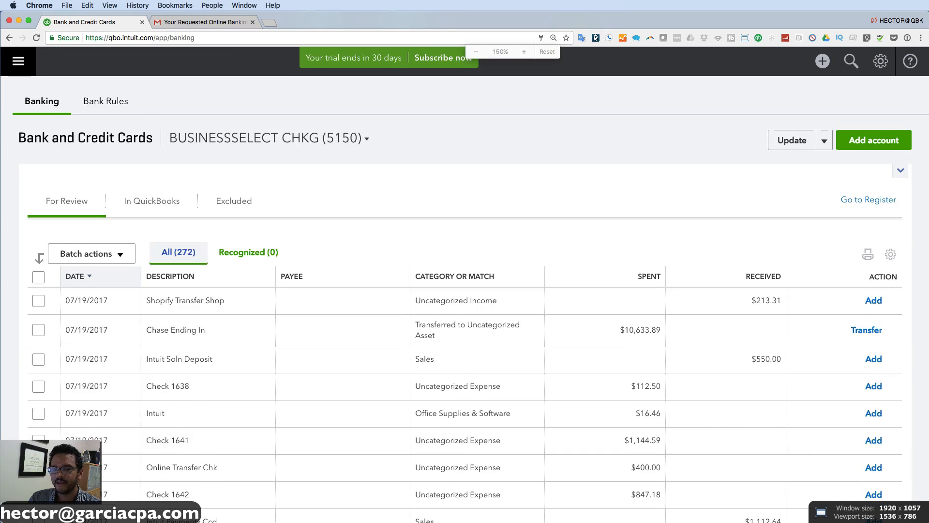
{"action": "key", "text": "super+equal"}
{"action": "key", "text": "super+equal"}
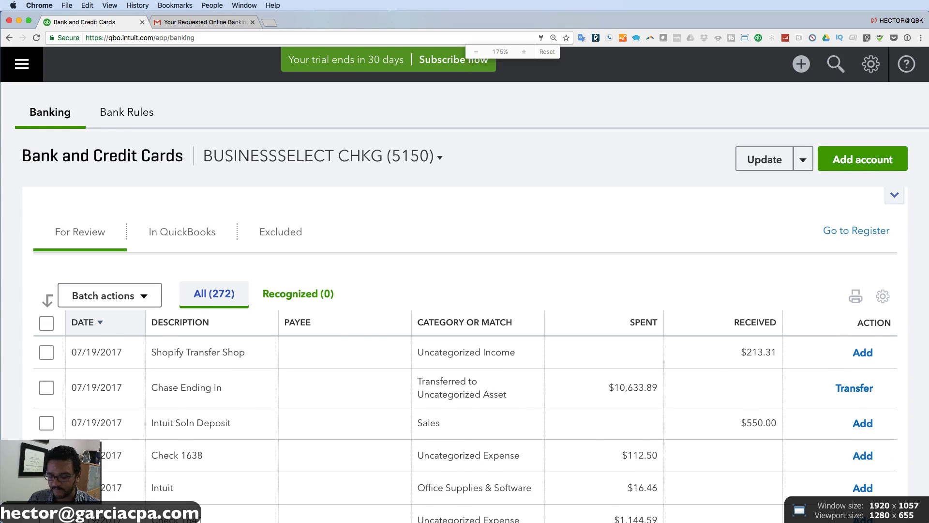
{"action": "key", "text": "super+minus"}
{"action": "key", "text": "super+minus"}
{"action": "key", "text": "super+minus"}
{"action": "key", "text": "super+minus"}
{"action": "key", "text": "super+minus"}
{"action": "key", "text": "super+minus"}
{"action": "key", "text": "super+minus"}
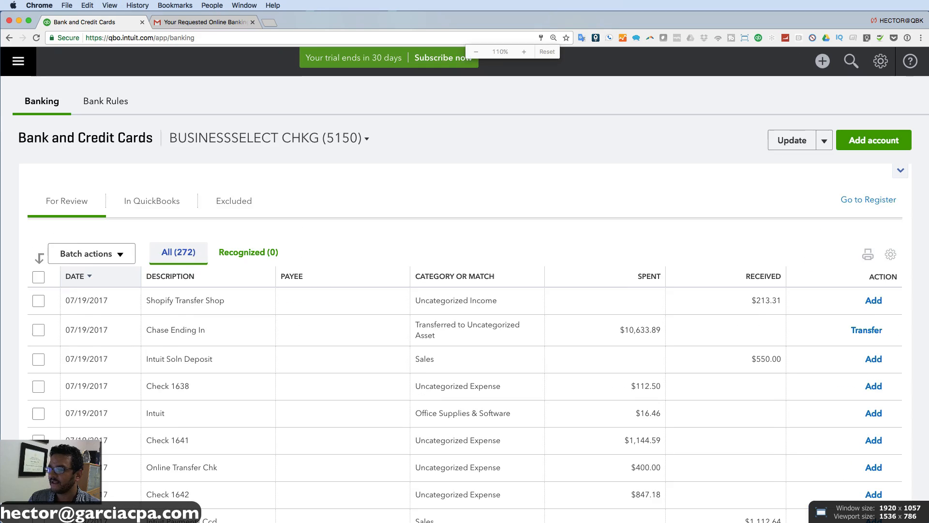
{"action": "key", "text": "super+equal"}
{"action": "key", "text": "super+equal"}
{"action": "key", "text": "super+equal"}
{"action": "key", "text": "super+equal"}
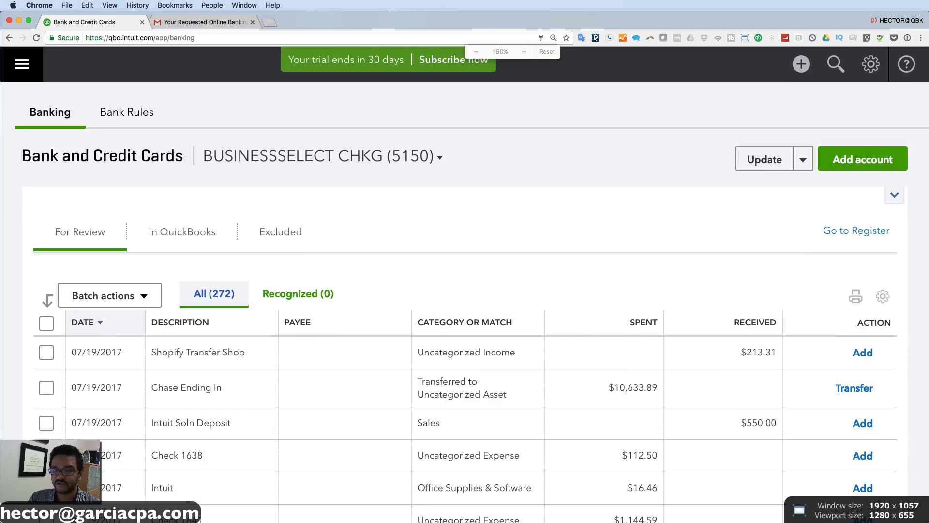
{"action": "key", "text": "super+minus"}
{"action": "key", "text": "super+equal"}
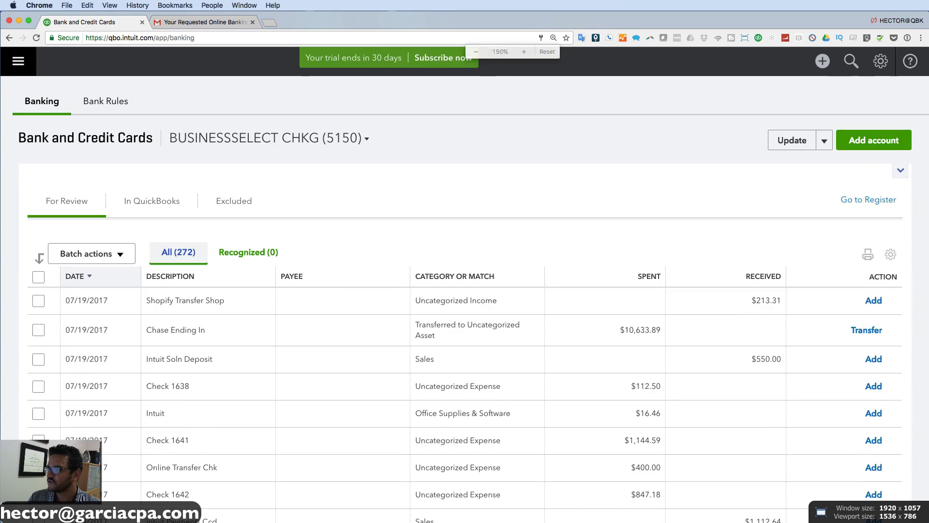
{"action": "key", "text": "super+equal"}
{"action": "key", "text": "super+equal"}
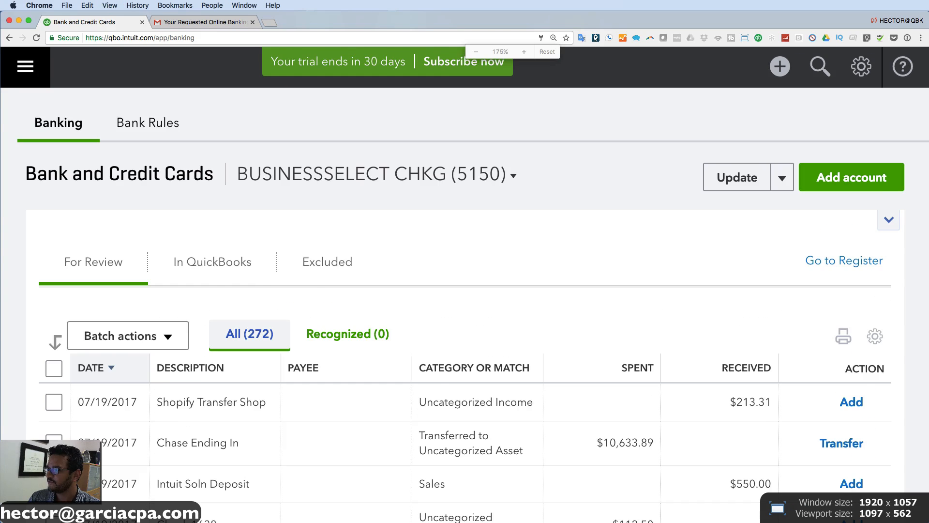
{"action": "key", "text": "super+minus"}
{"action": "key", "text": "super+minus"}
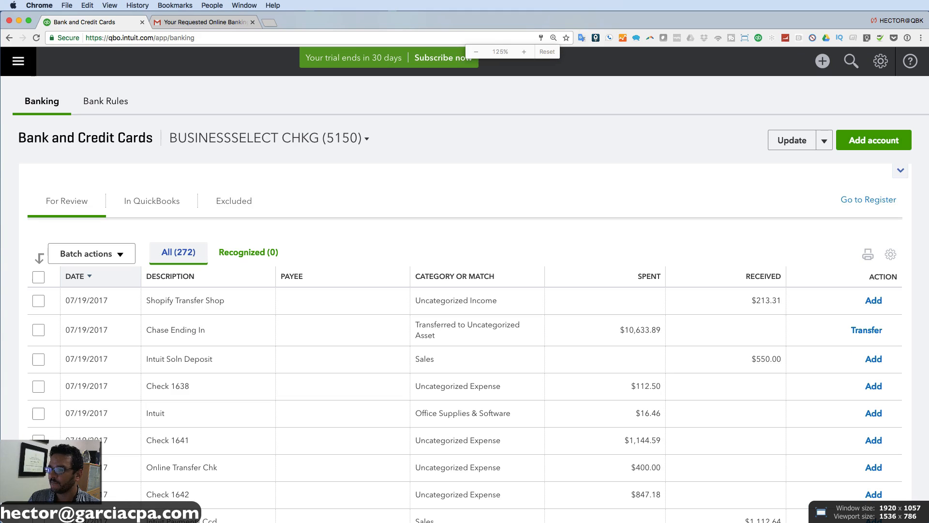
{"action": "key", "text": "super+equal"}
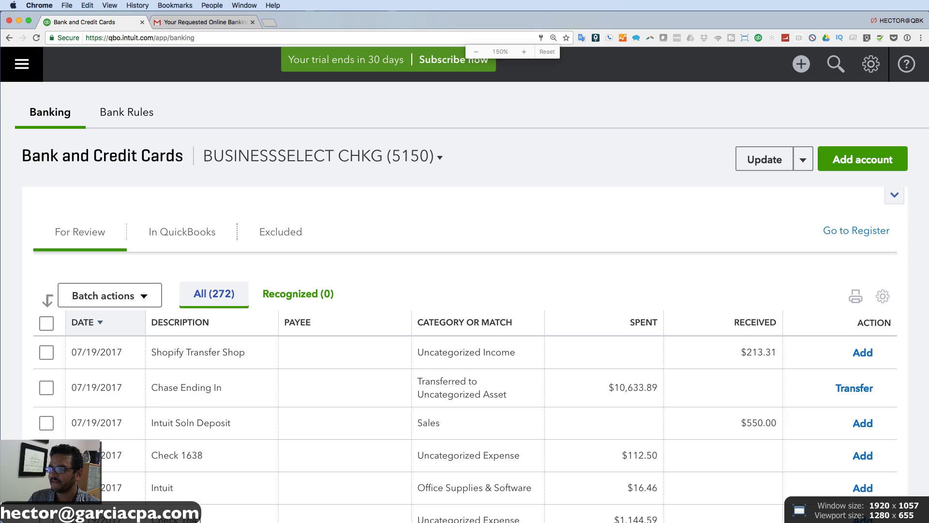
{"action": "key", "text": "super+minus"}
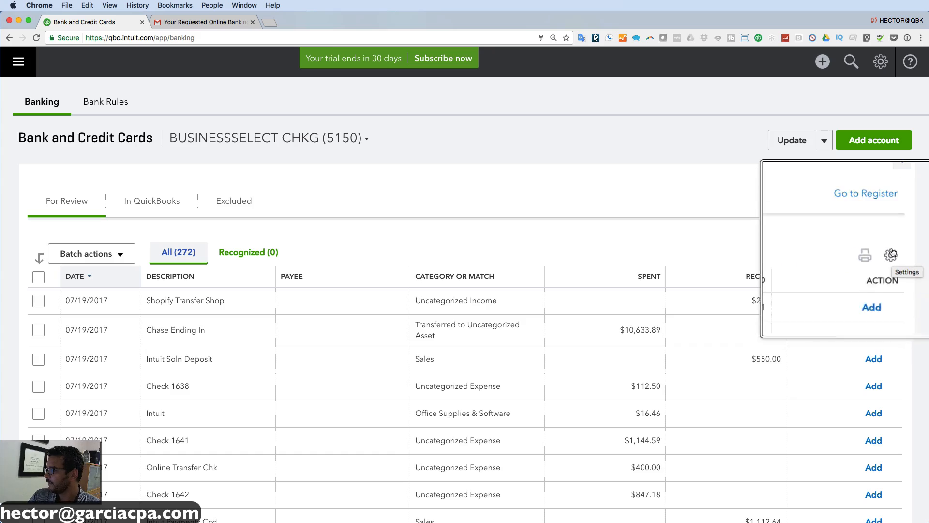
- Switch the feed table to compact rows with 300 rows per page
{"action": "left_click", "coordinate": [891, 255]}
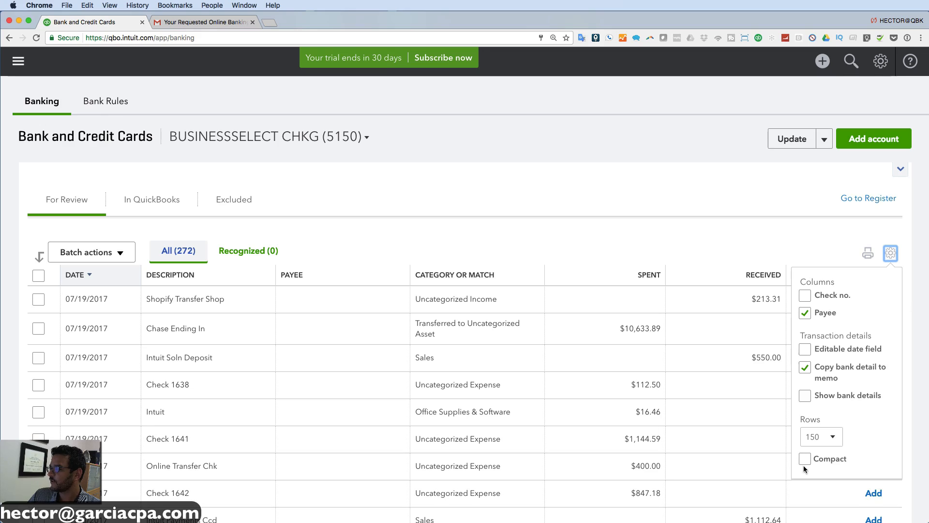
{"action": "scroll", "coordinate": [805, 461], "scroll_direction": "down", "scroll_amount": 7}
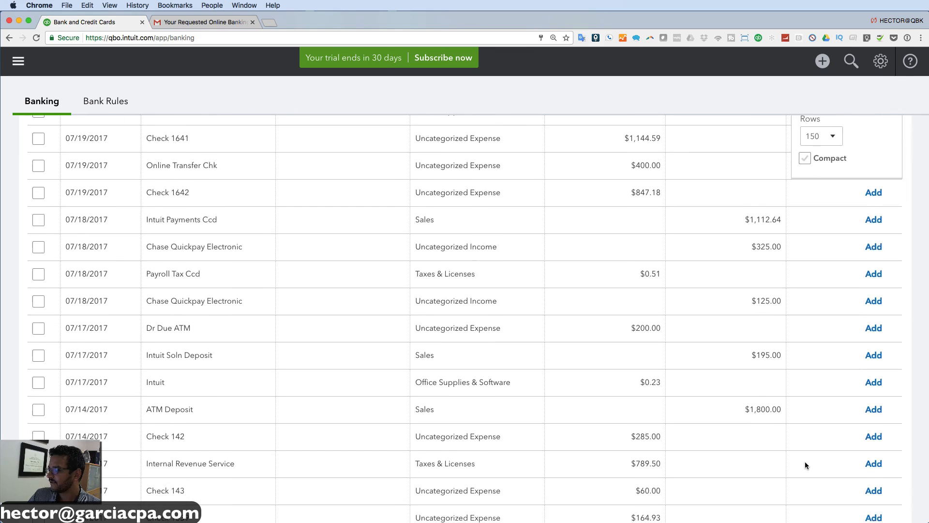
{"action": "scroll", "coordinate": [892, 130], "scroll_direction": "up", "scroll_amount": 7}
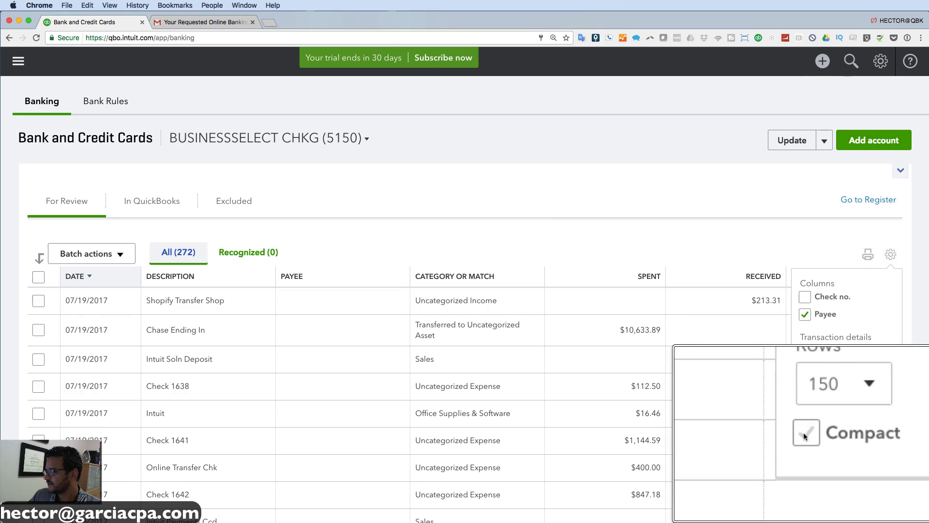
{"action": "left_click", "coordinate": [804, 432]}
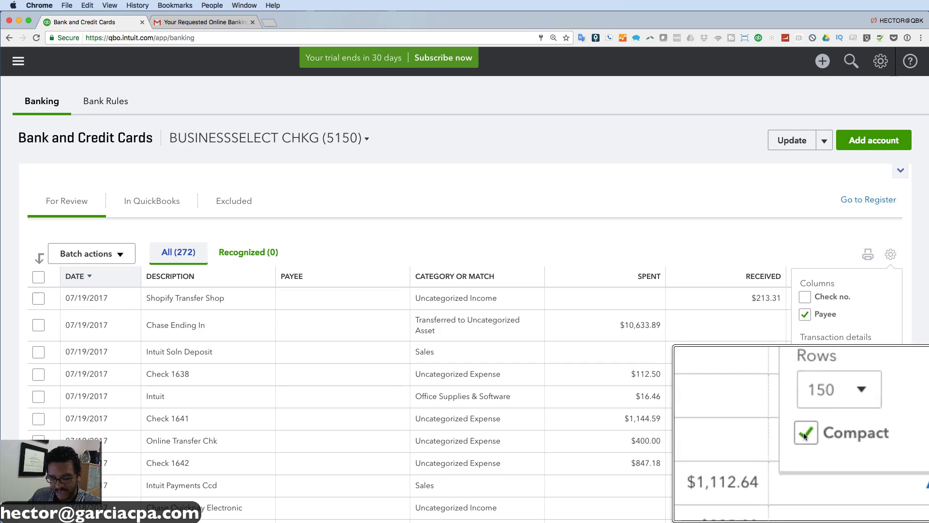
{"action": "left_click", "coordinate": [823, 439]}
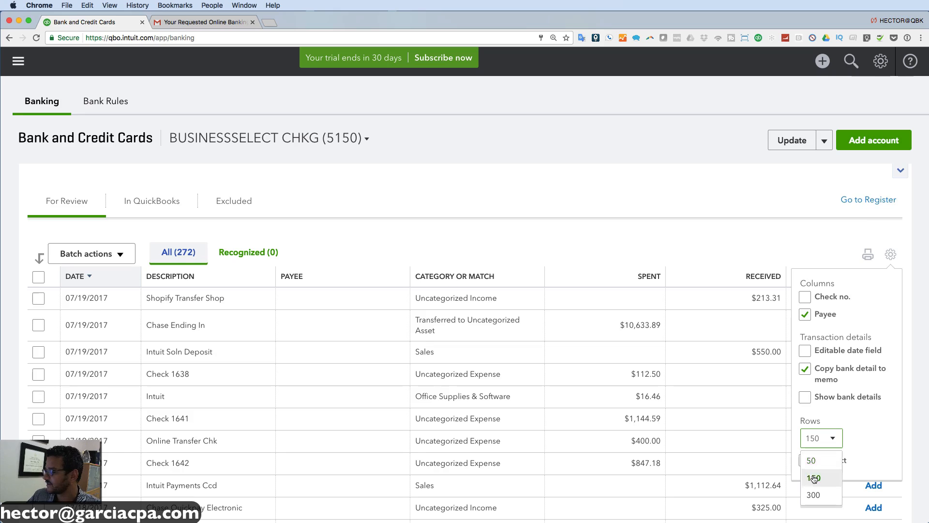
{"action": "left_click", "coordinate": [814, 494]}
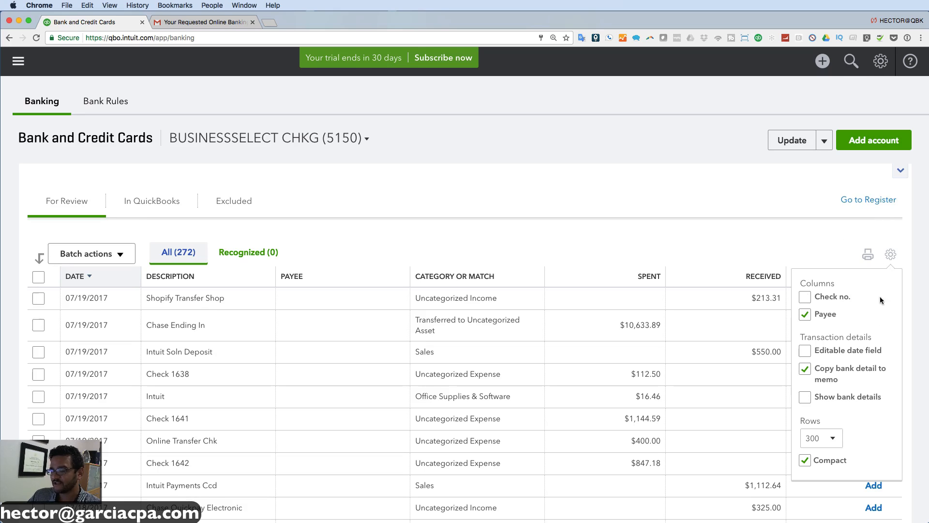
- Add the Check no. column to the feed table and widen it
{"action": "right_click", "coordinate": [806, 296]}
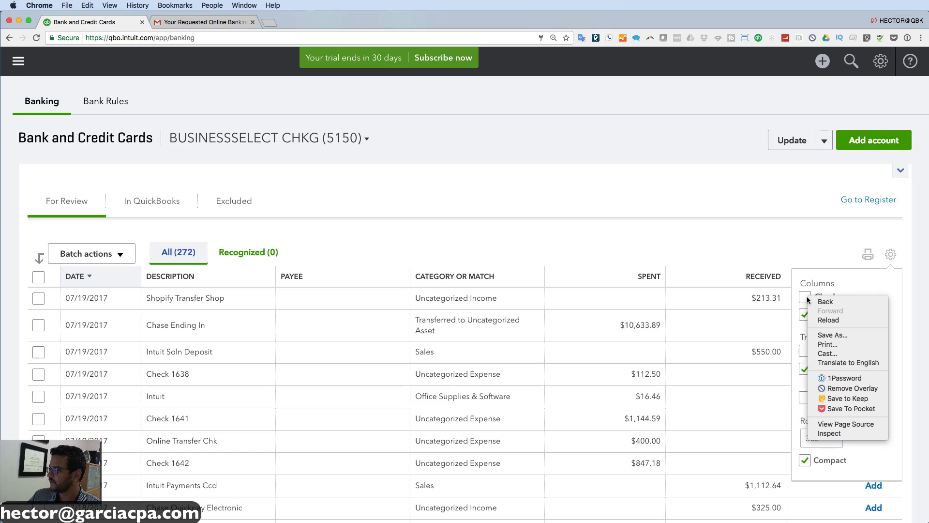
{"action": "left_click", "coordinate": [805, 296]}
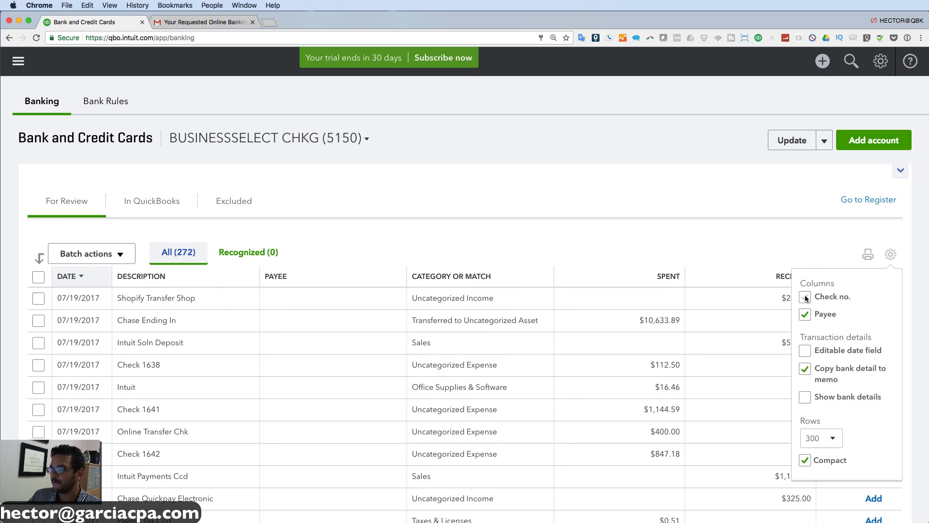
{"action": "left_click", "coordinate": [805, 297]}
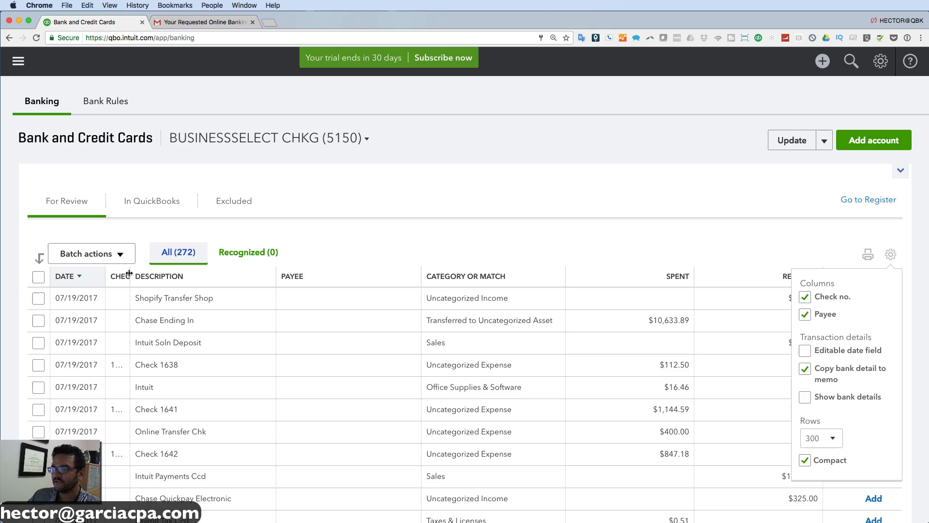
{"action": "left_click_drag", "start_coordinate": [127, 276], "coordinate": [163, 275]}
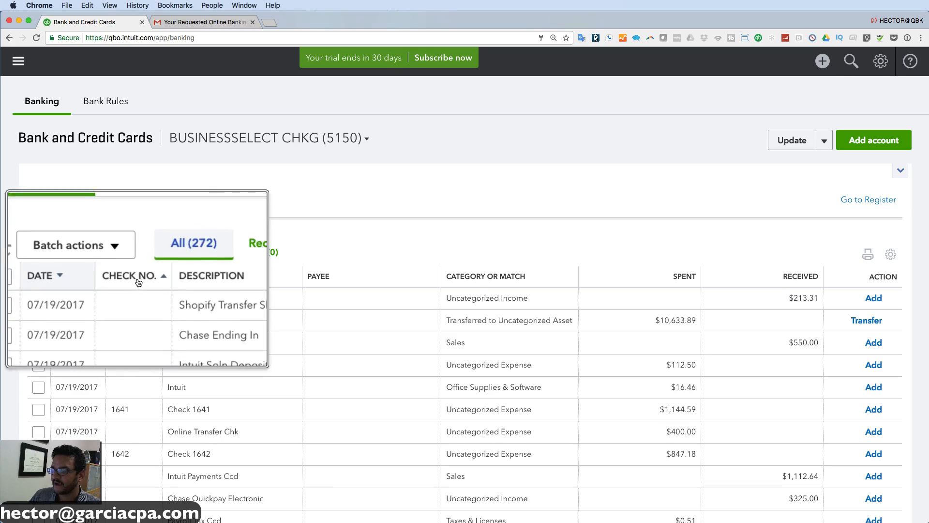
- Sort the feed by CHECK NO. and scroll through the April 2017 transactions
{"action": "left_click", "coordinate": [138, 277]}
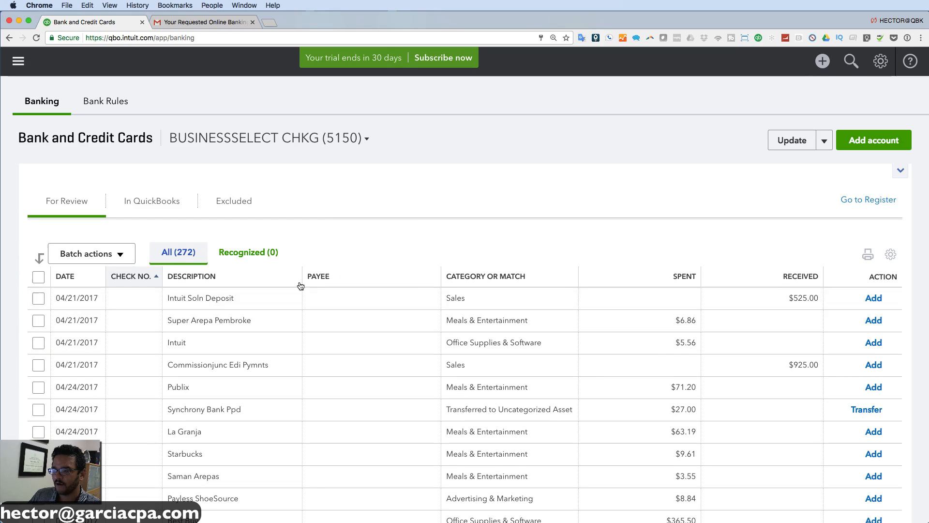
{"action": "scroll", "coordinate": [852, 315], "scroll_direction": "down", "scroll_amount": 10}
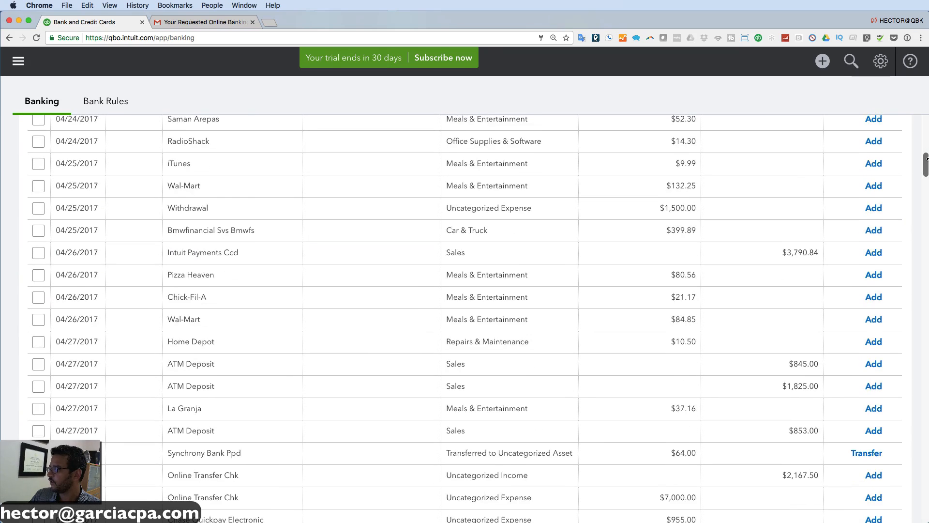
{"action": "left_click_drag", "start_coordinate": [926, 161], "coordinate": [925, 506]}
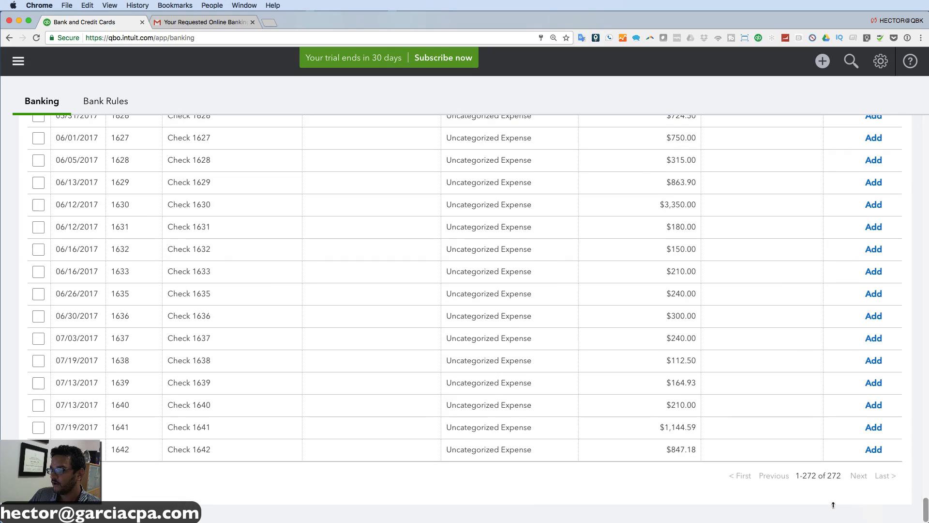
{"action": "scroll", "coordinate": [141, 236], "scroll_direction": "up", "scroll_amount": 15}
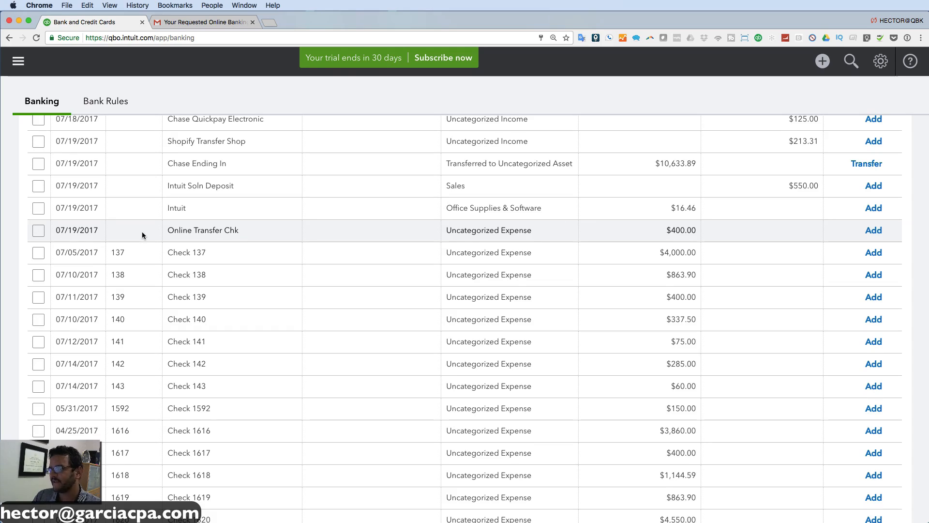
{"action": "scroll", "coordinate": [143, 235], "scroll_direction": "down", "scroll_amount": 20}
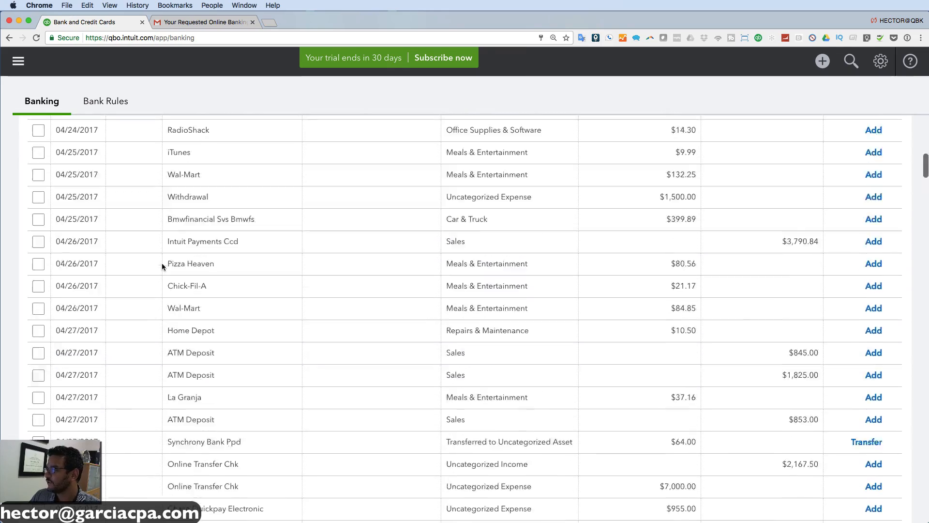
{"action": "scroll", "coordinate": [162, 262], "scroll_direction": "up", "scroll_amount": 15}
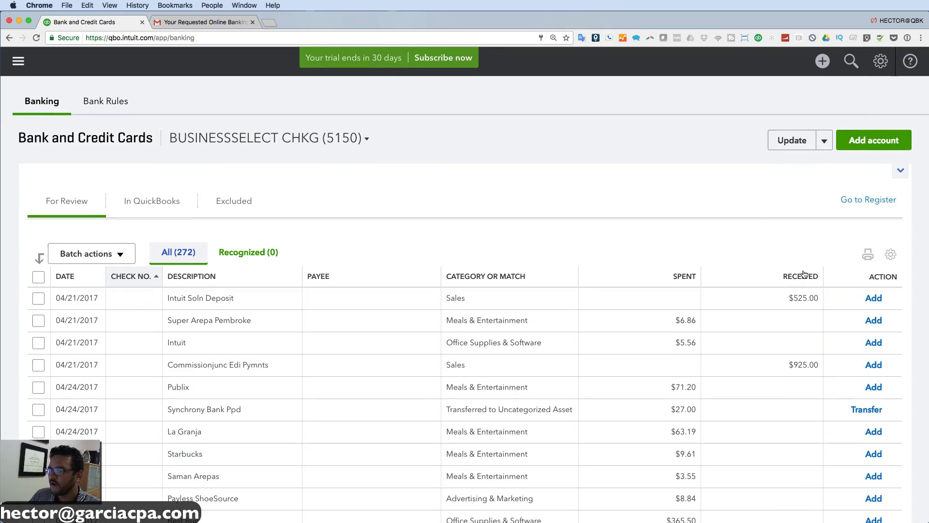
- Toggle the Payee column off and back on, then enable the Editable date field option
{"action": "left_click", "coordinate": [890, 254]}
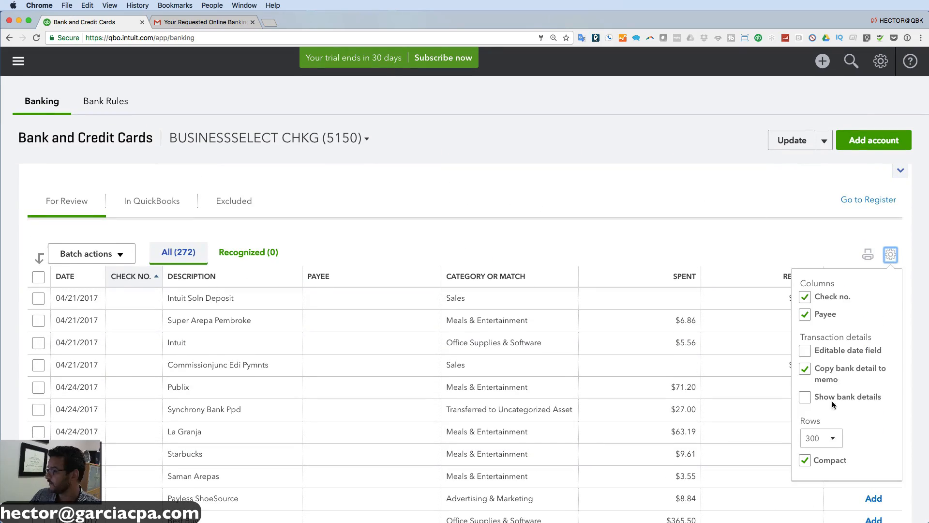
{"action": "scroll", "coordinate": [849, 356], "scroll_direction": "down", "scroll_amount": 1}
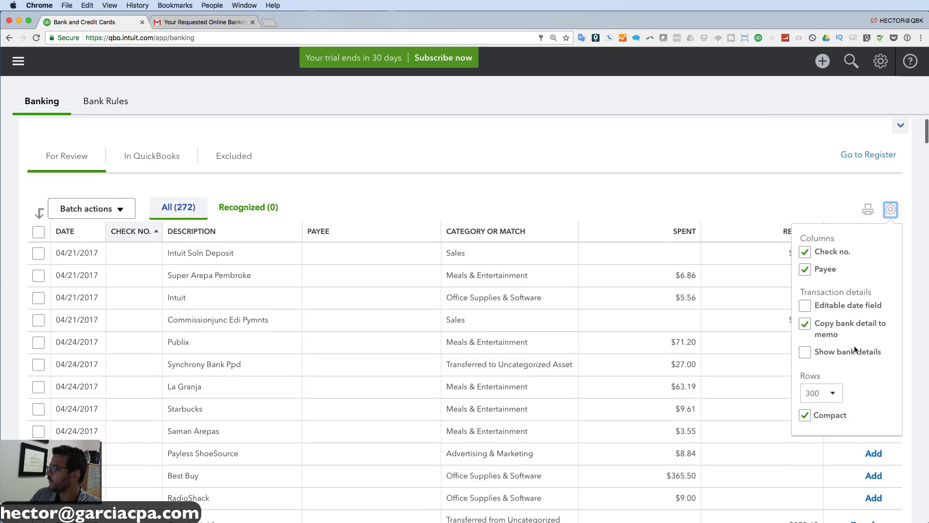
{"action": "left_click", "coordinate": [806, 272]}
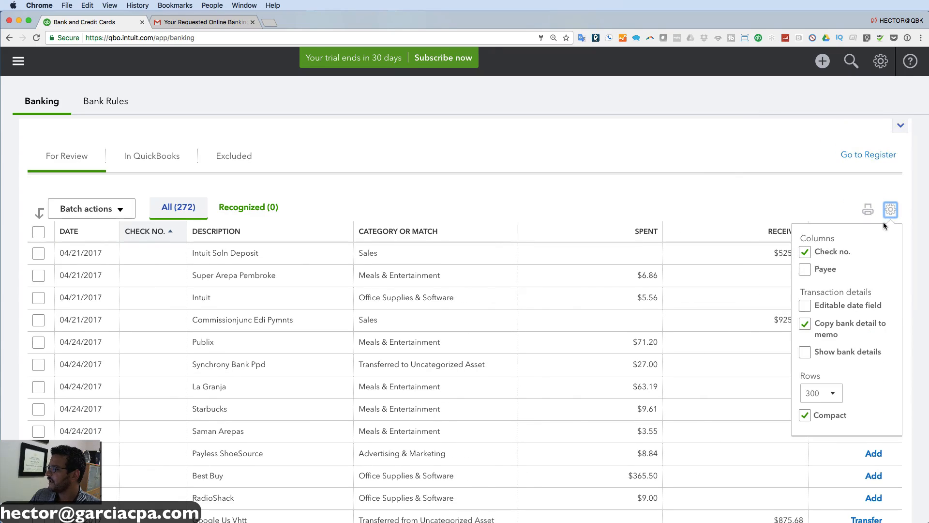
{"action": "left_click", "coordinate": [806, 271]}
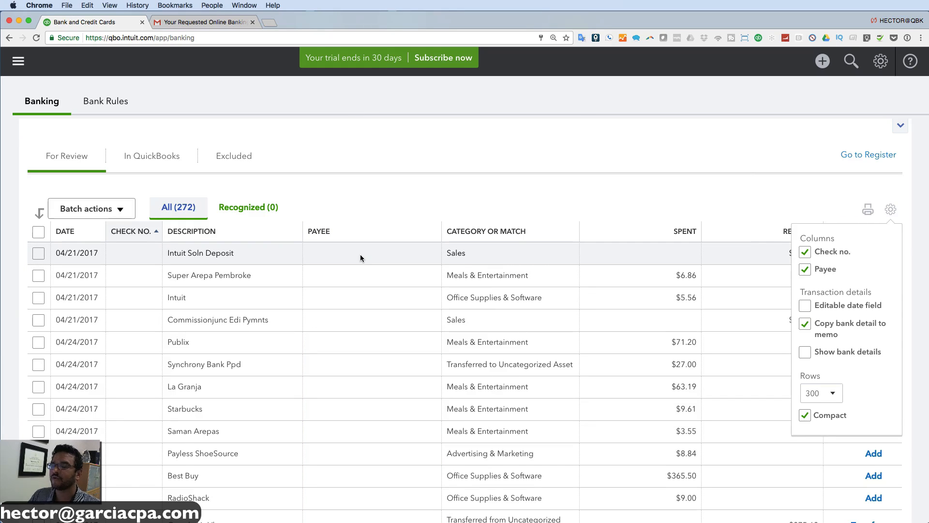
{"action": "left_click", "coordinate": [806, 270]}
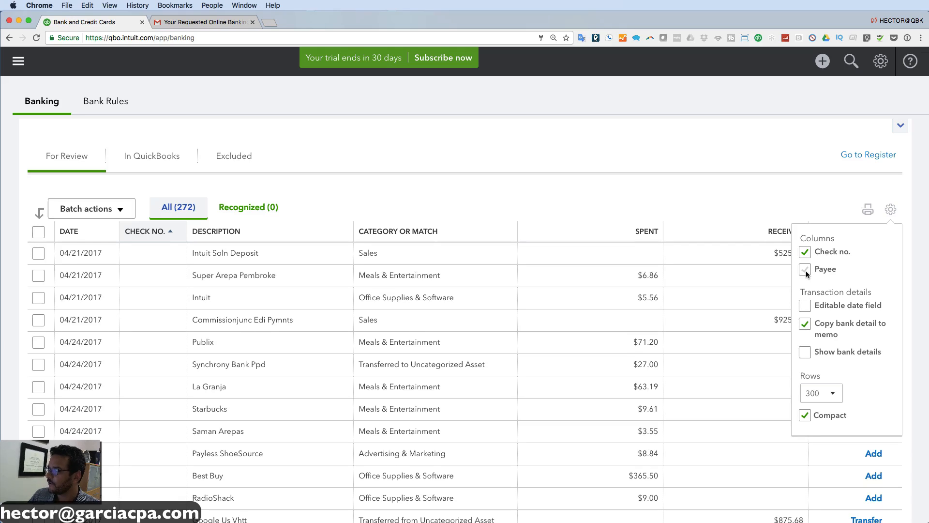
{"action": "left_click", "coordinate": [806, 271]}
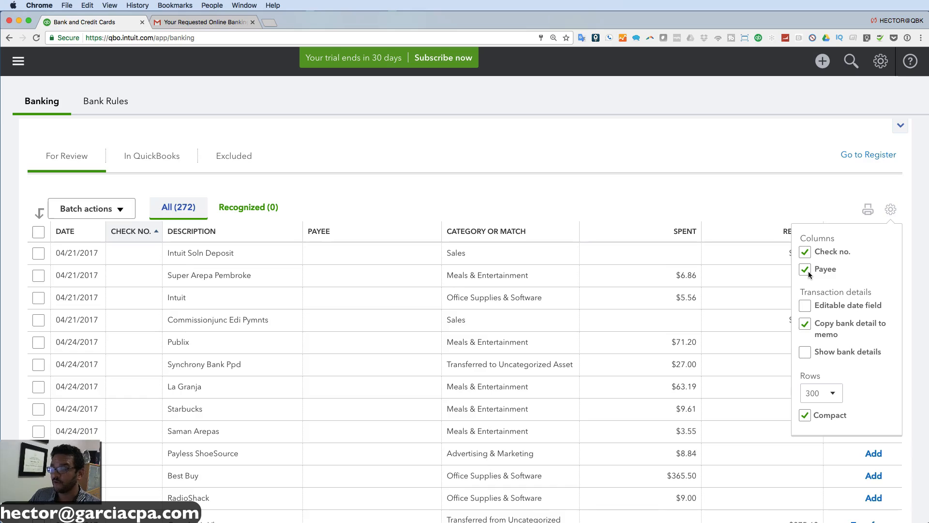
{"action": "right_click", "coordinate": [804, 308]}
{"action": "left_click", "coordinate": [805, 305]}
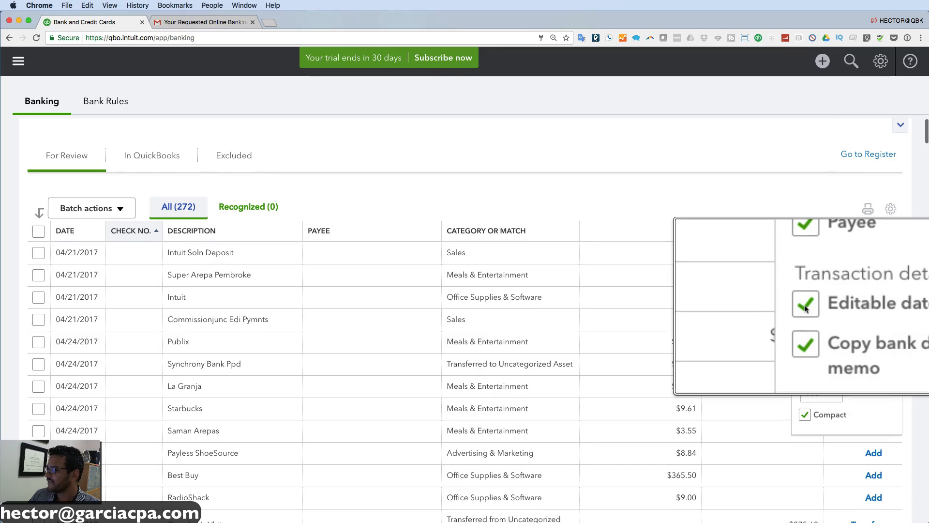
- Open the $525.00 Intuit Soln Deposit, leave its 04/21/2017 date unchanged, and open the table settings
{"action": "left_click", "coordinate": [121, 258]}
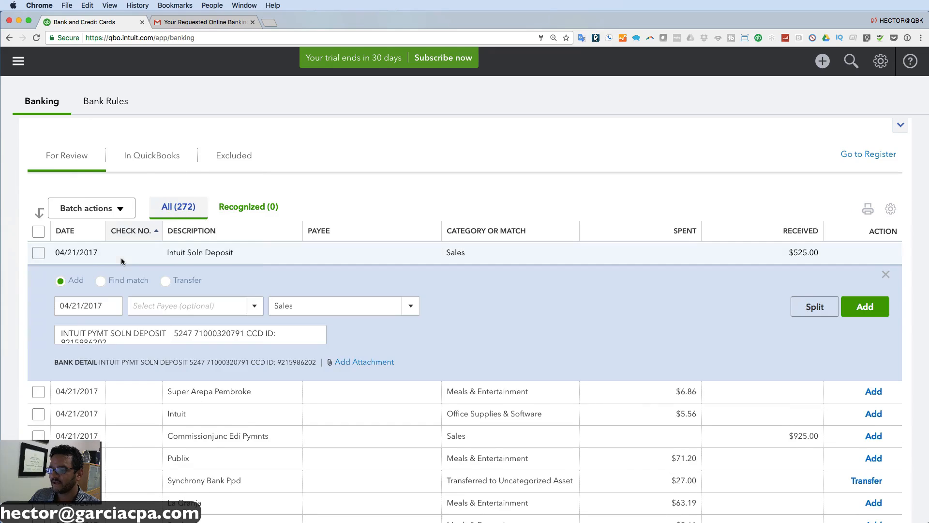
{"action": "left_click", "coordinate": [109, 305]}
{"action": "left_click", "coordinate": [406, 213]}
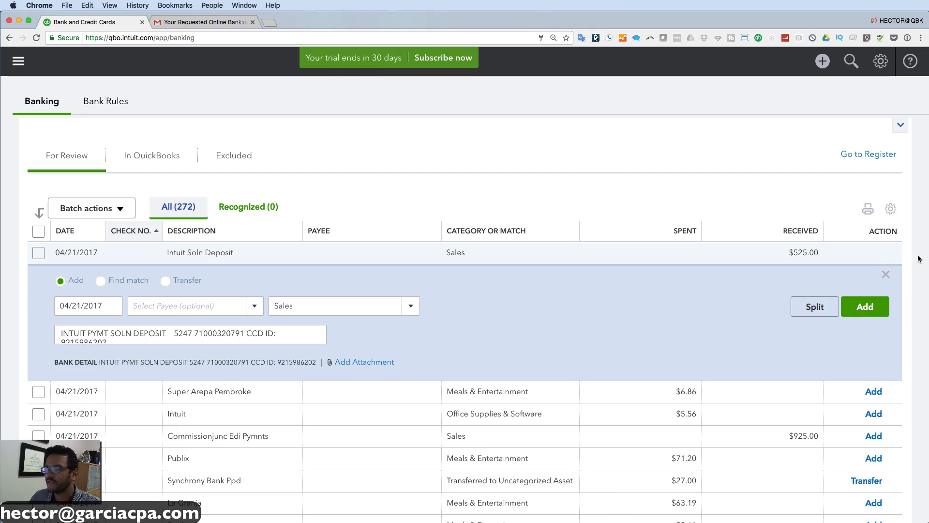
{"action": "left_click", "coordinate": [891, 208]}
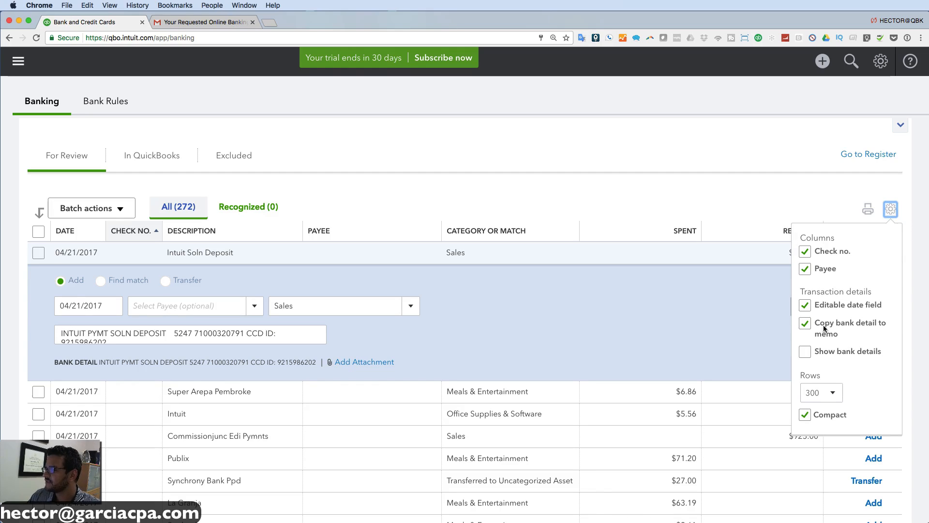
- Turn off the editable date field and turn on Show bank details in the feed settings
{"action": "left_click", "coordinate": [807, 305]}
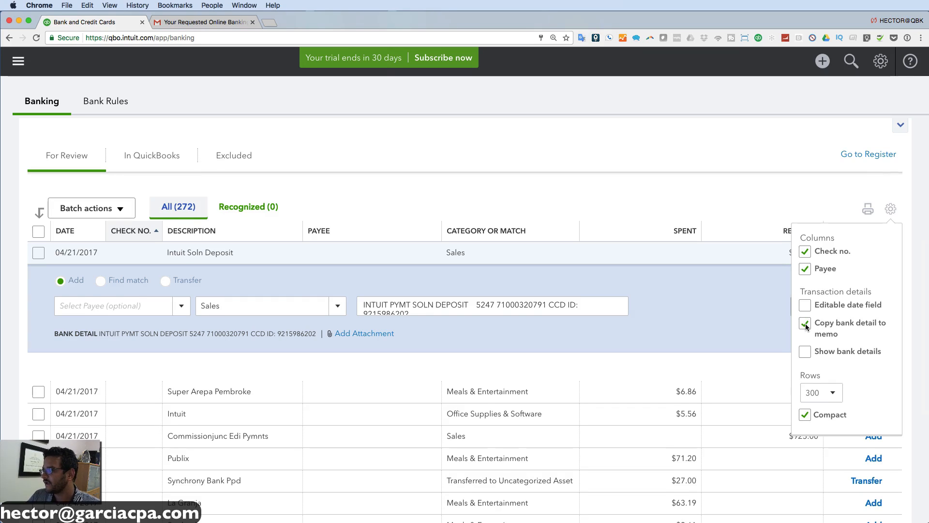
{"action": "scroll", "coordinate": [850, 334], "scroll_direction": "down", "scroll_amount": 2}
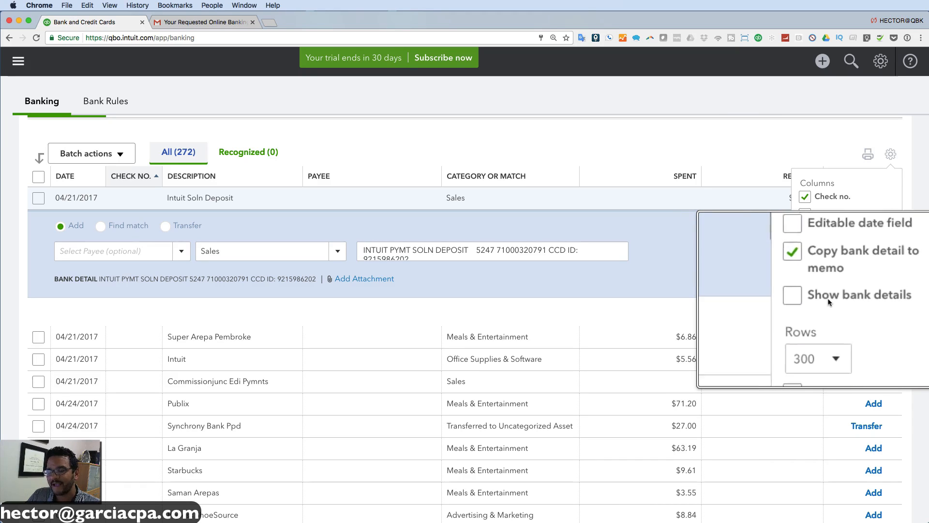
{"action": "left_click", "coordinate": [809, 300]}
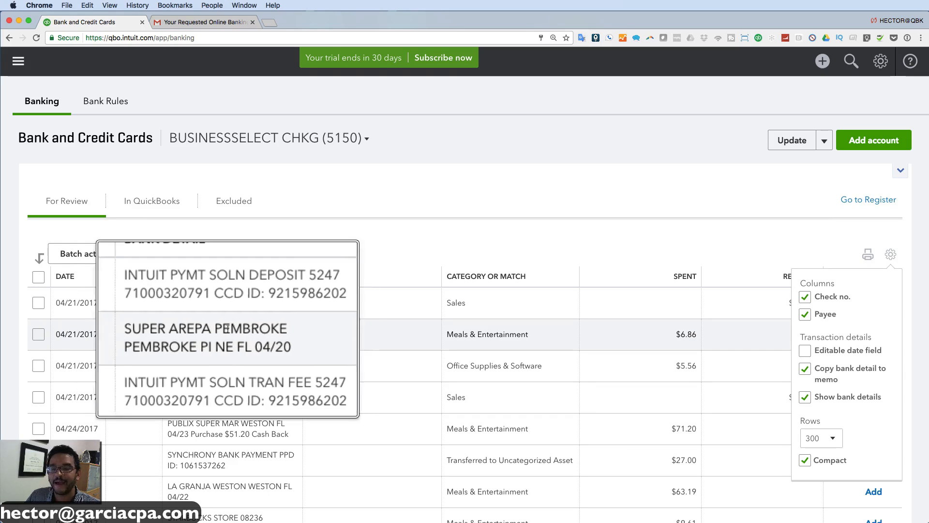
- Select the full SUPER AREPA PEMBROKE bank detail text in the feed
{"action": "left_click_drag", "start_coordinate": [165, 328], "coordinate": [218, 327]}
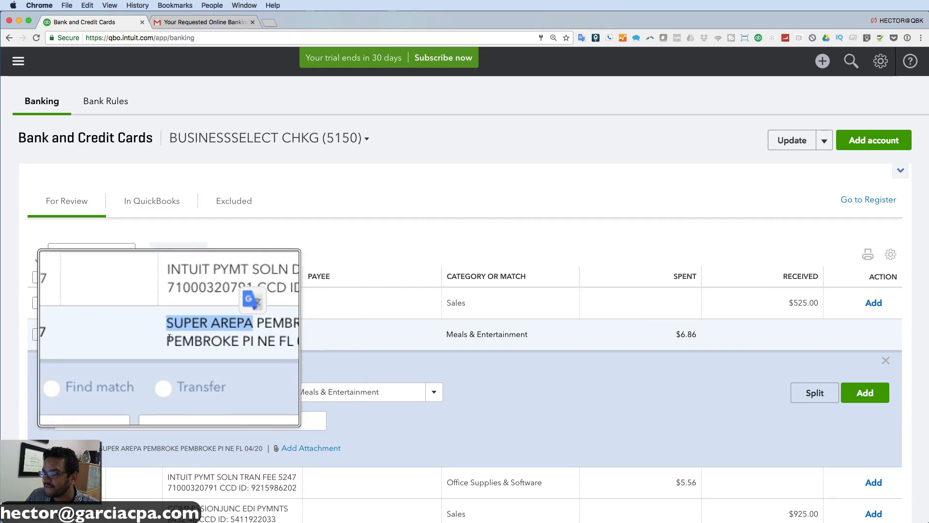
{"action": "left_click_drag", "start_coordinate": [169, 338], "coordinate": [277, 338]}
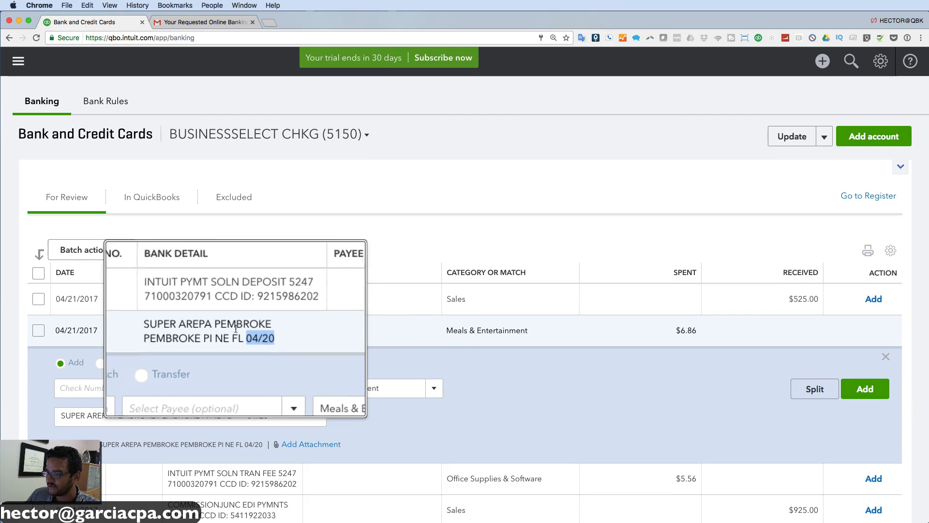
{"action": "left_click", "coordinate": [236, 328]}
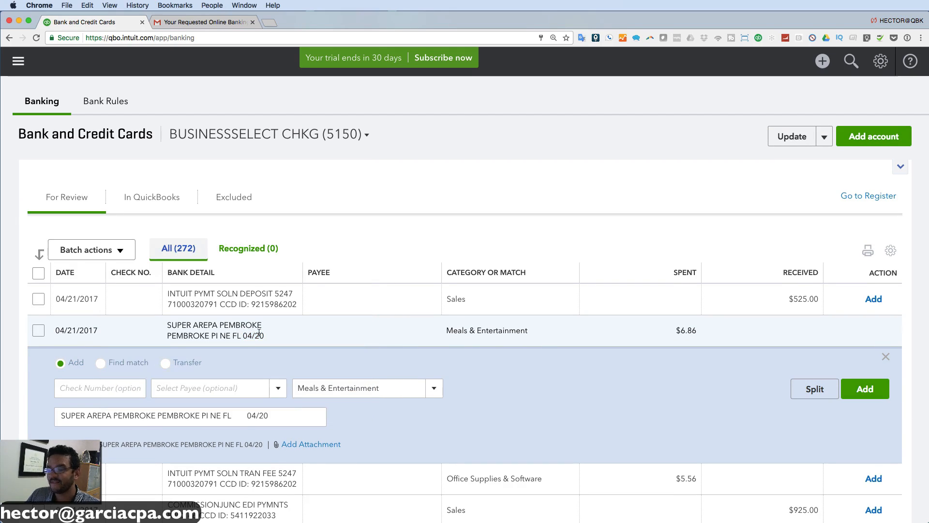
{"action": "left_click_drag", "start_coordinate": [168, 325], "coordinate": [270, 331]}
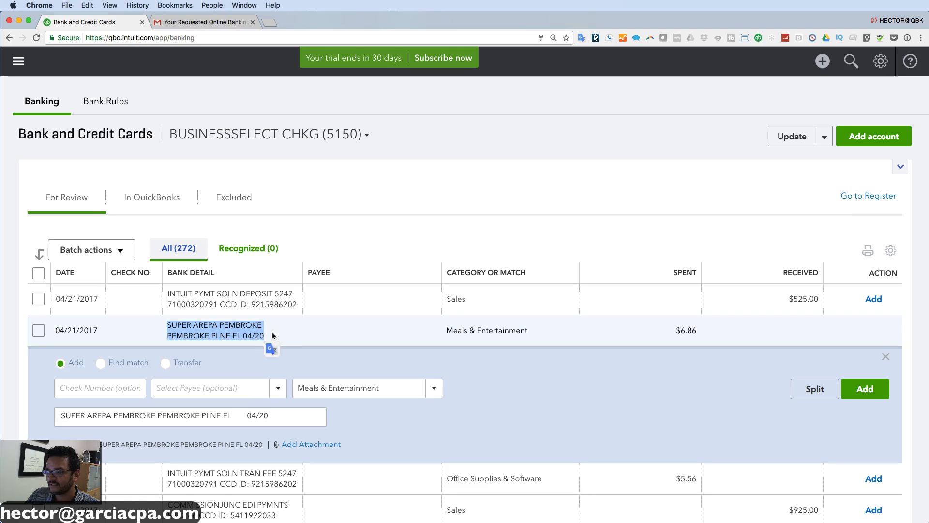
- Switch Show bank details off in the table display settings
{"action": "left_click", "coordinate": [891, 251]}
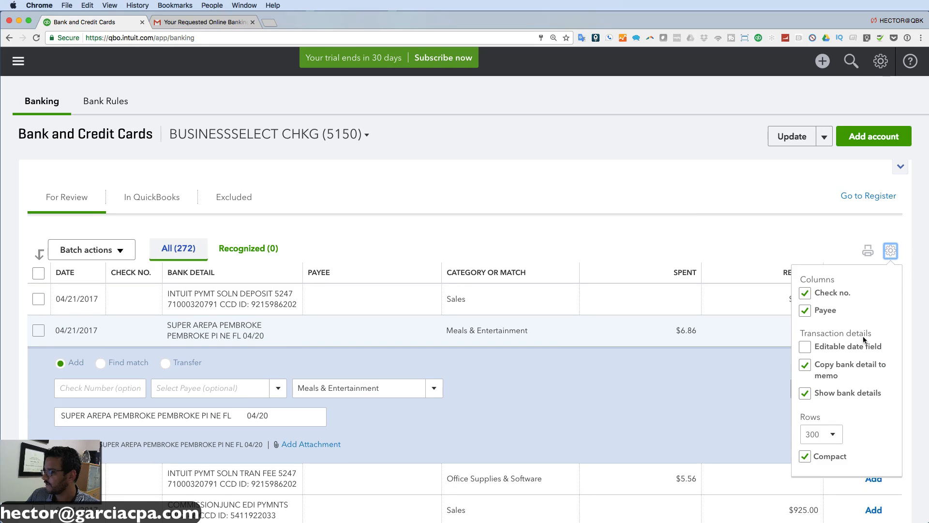
{"action": "left_click", "coordinate": [804, 394]}
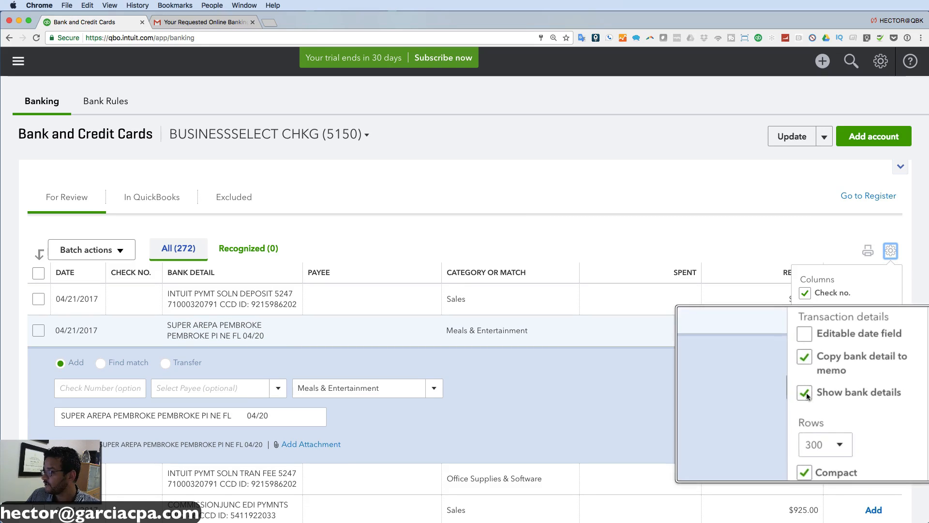
{"action": "left_click", "coordinate": [806, 395]}
{"action": "left_click", "coordinate": [805, 394]}
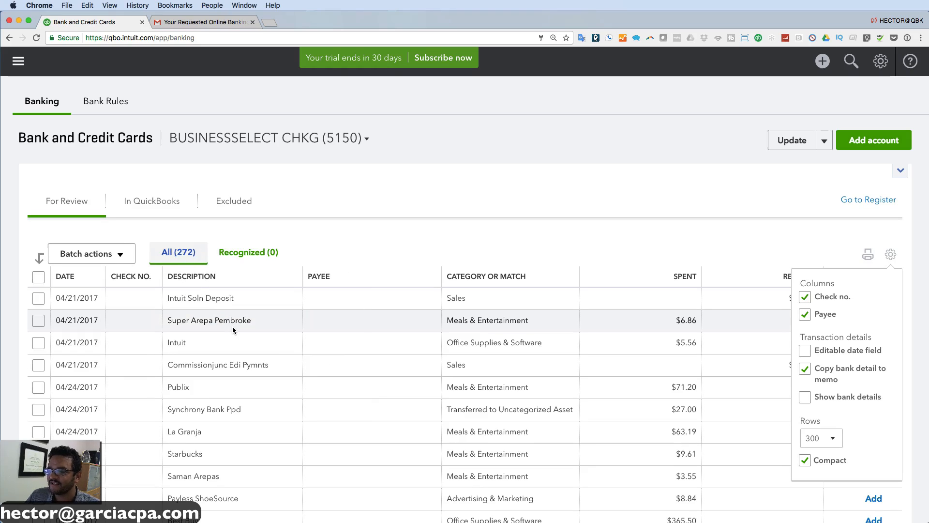
{"action": "scroll", "coordinate": [332, 348], "scroll_direction": "down", "scroll_amount": 3}
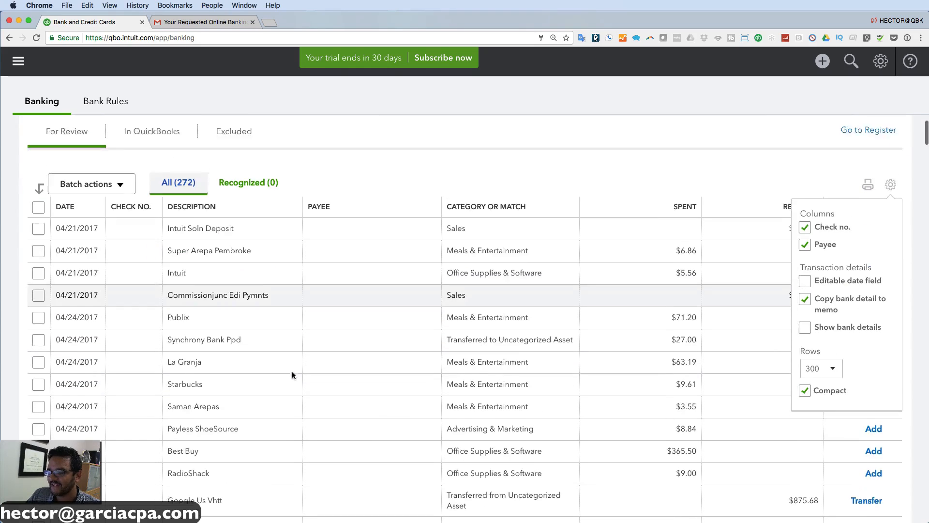
{"action": "scroll", "coordinate": [272, 371], "scroll_direction": "down", "scroll_amount": 3}
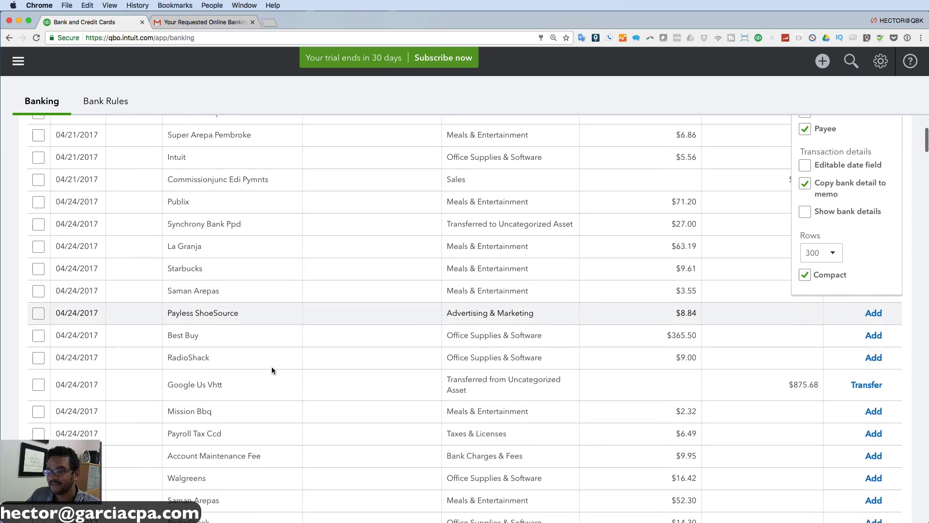
{"action": "scroll", "coordinate": [272, 368], "scroll_direction": "down", "scroll_amount": 10}
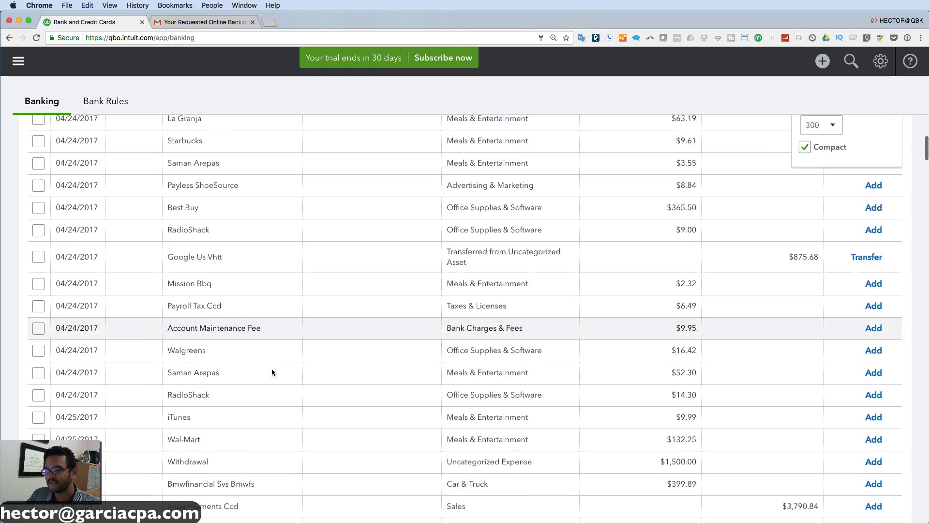
{"action": "scroll", "coordinate": [272, 371], "scroll_direction": "down", "scroll_amount": 1}
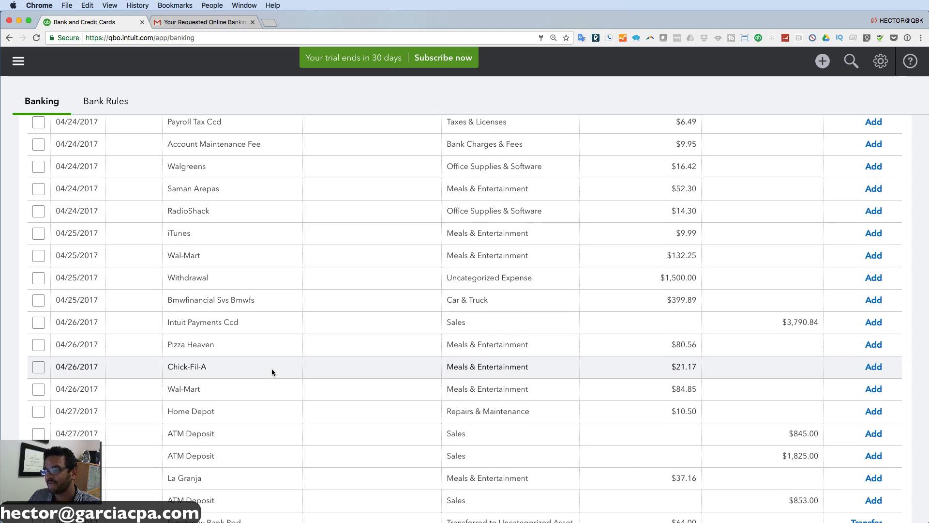
{"action": "scroll", "coordinate": [271, 368], "scroll_direction": "up", "scroll_amount": 15}
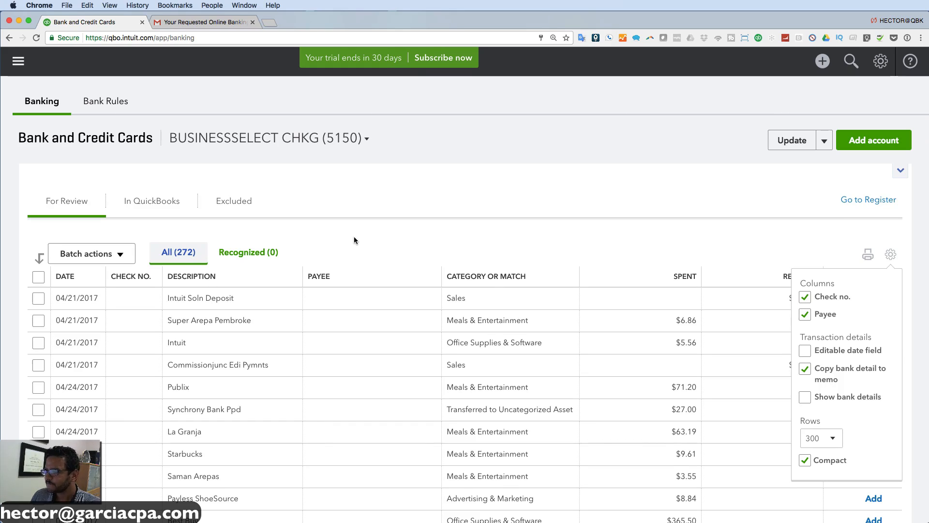
{"action": "scroll", "coordinate": [300, 360], "scroll_direction": "down", "scroll_amount": 10}
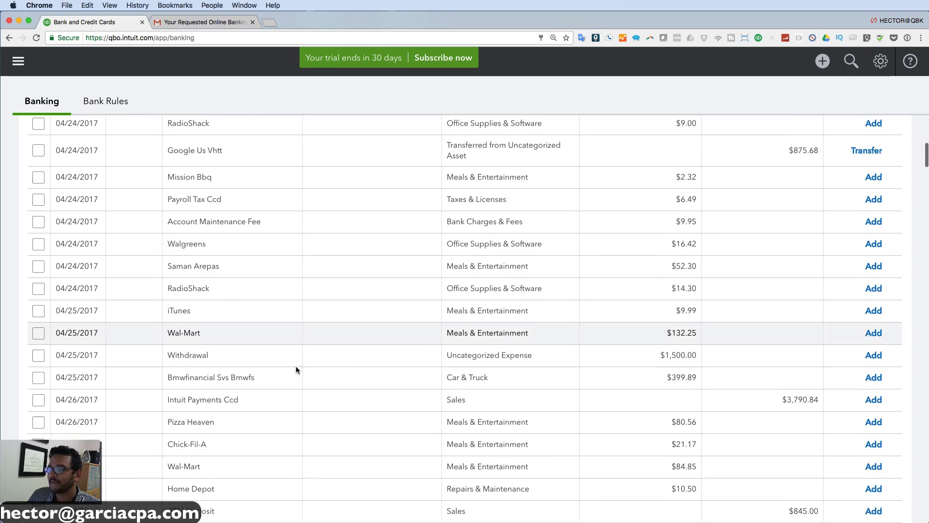
{"action": "scroll", "coordinate": [279, 366], "scroll_direction": "down", "scroll_amount": 5}
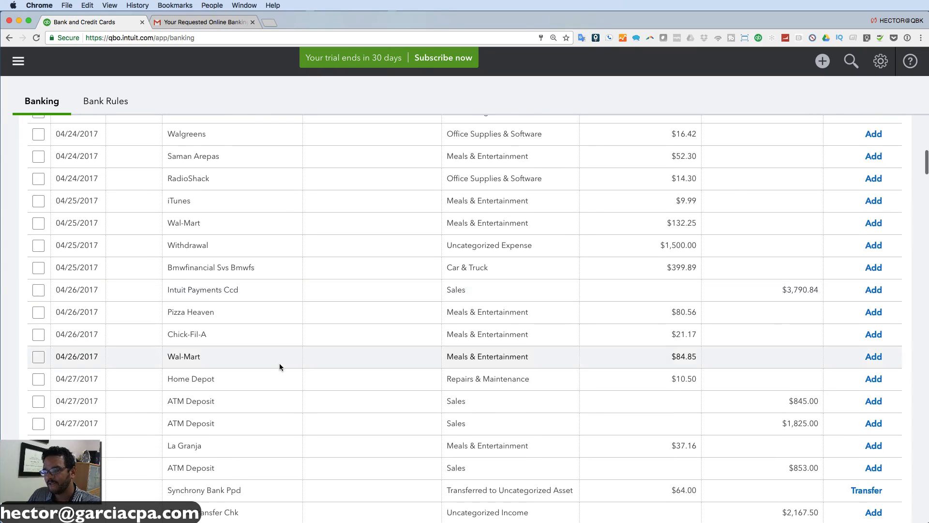
{"action": "scroll", "coordinate": [280, 367], "scroll_direction": "down", "scroll_amount": 6}
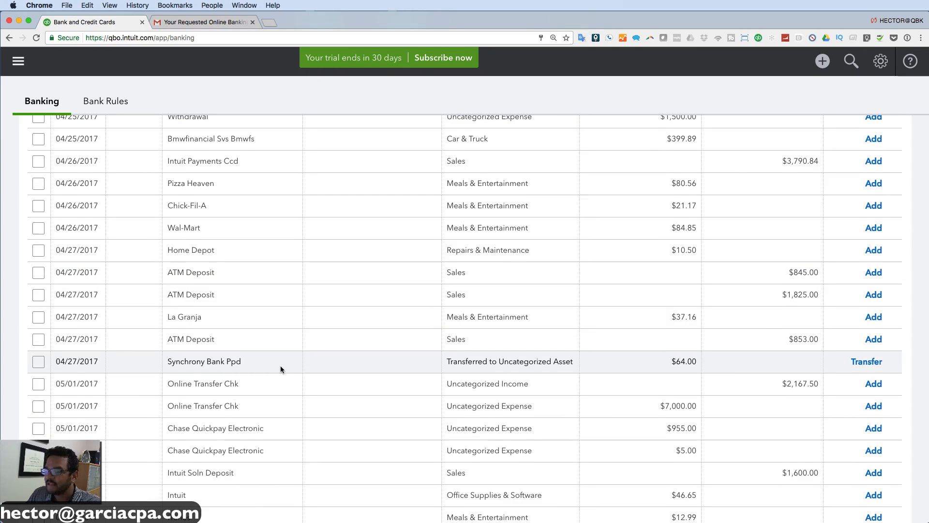
{"action": "scroll", "coordinate": [282, 370], "scroll_direction": "down", "scroll_amount": 7}
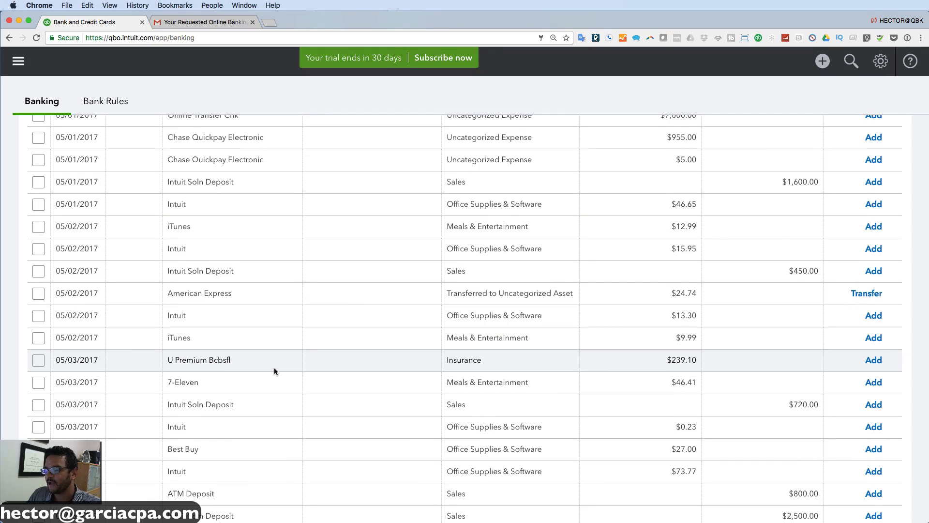
{"action": "scroll", "coordinate": [272, 369], "scroll_direction": "down", "scroll_amount": 8}
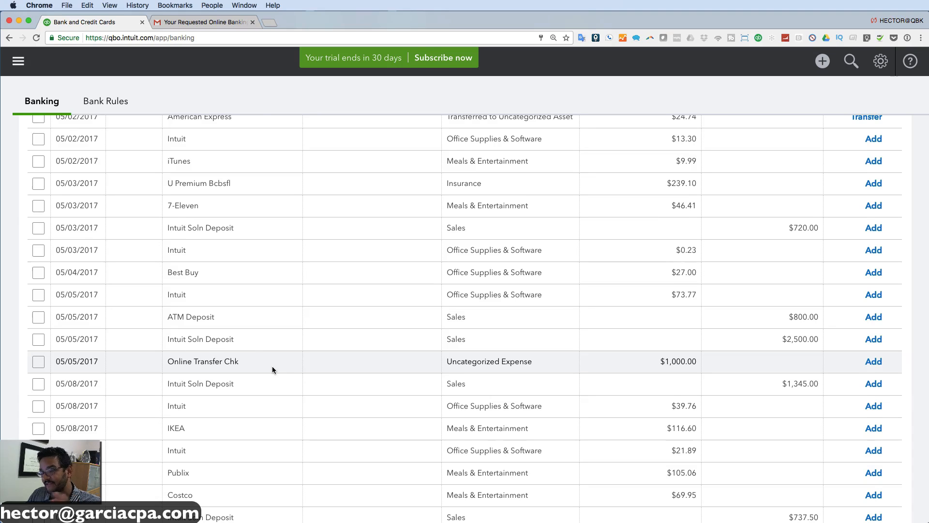
{"action": "scroll", "coordinate": [272, 366], "scroll_direction": "up", "scroll_amount": 10}
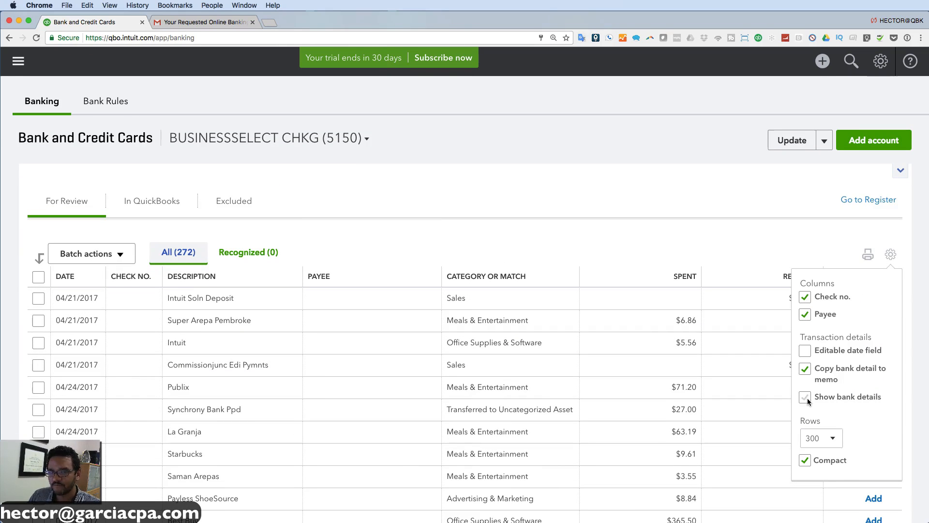
- Turn Show bank details back on and expand the $6.86 SUPER AREPA PEMBROKE expense
{"action": "left_click", "coordinate": [806, 398]}
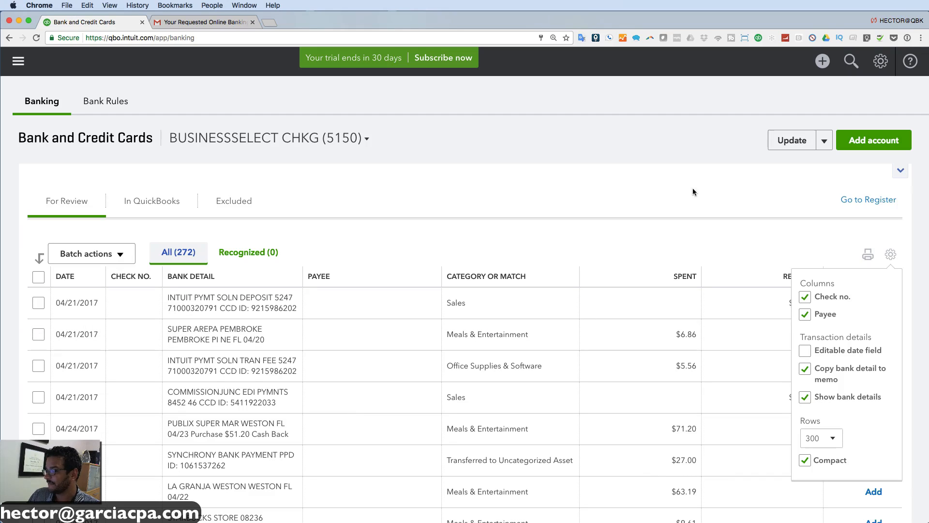
{"action": "left_click", "coordinate": [686, 200]}
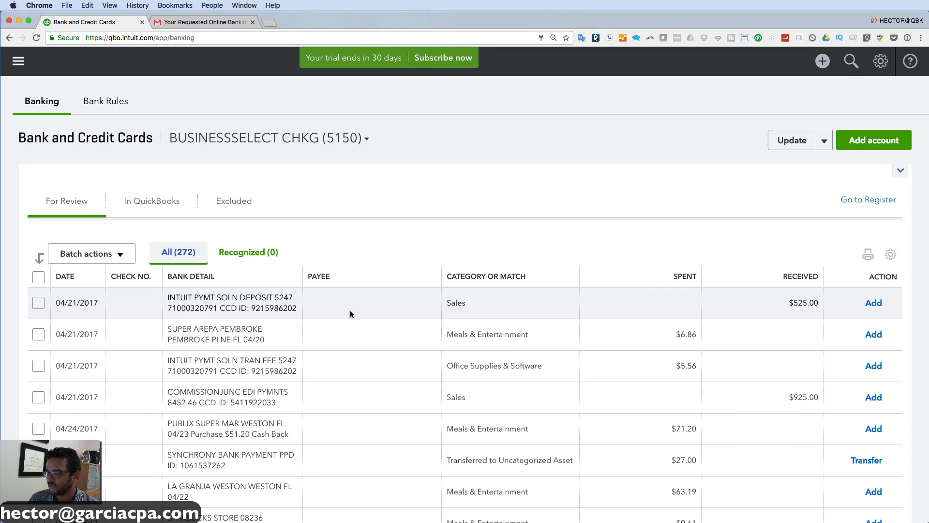
{"action": "scroll", "coordinate": [436, 319], "scroll_direction": "down", "scroll_amount": 2}
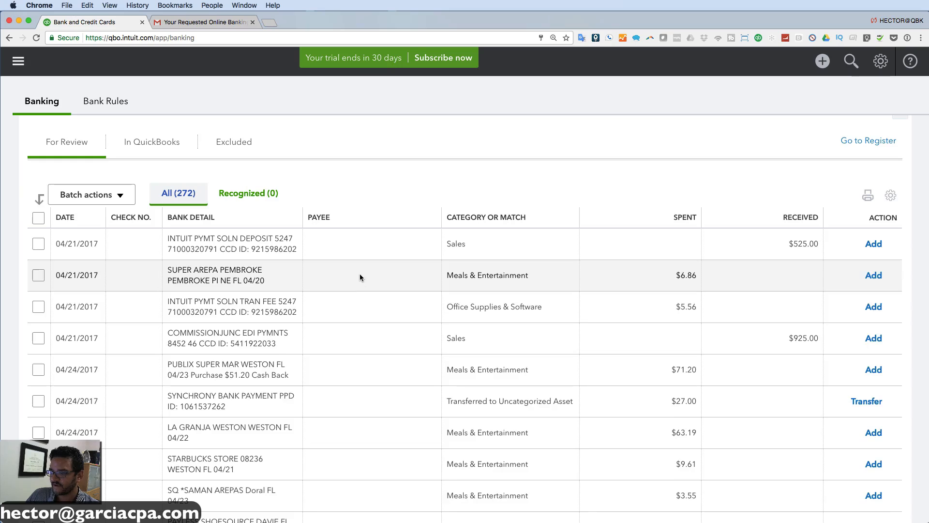
{"action": "left_click", "coordinate": [359, 276]}
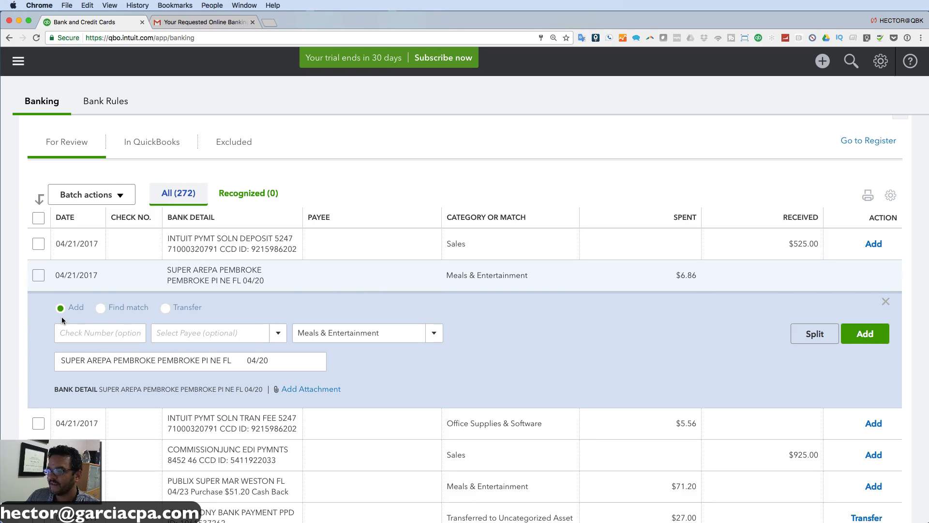
{"action": "left_click_drag", "start_coordinate": [71, 310], "coordinate": [150, 310]}
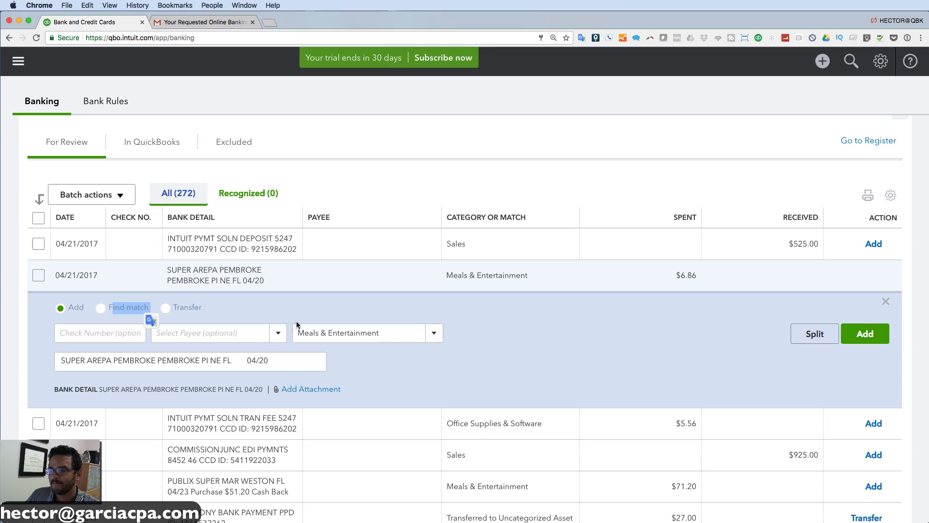
{"action": "left_click", "coordinate": [564, 367]}
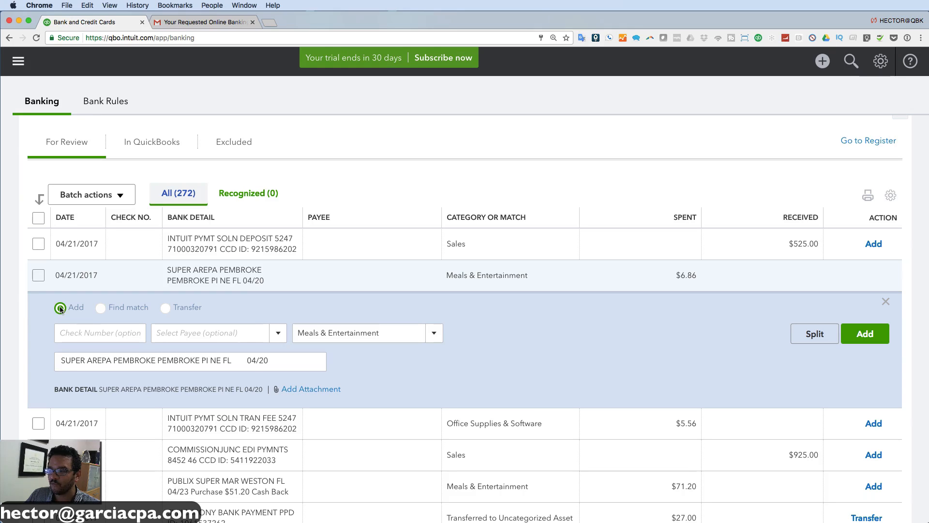
{"action": "left_click", "coordinate": [89, 335]}
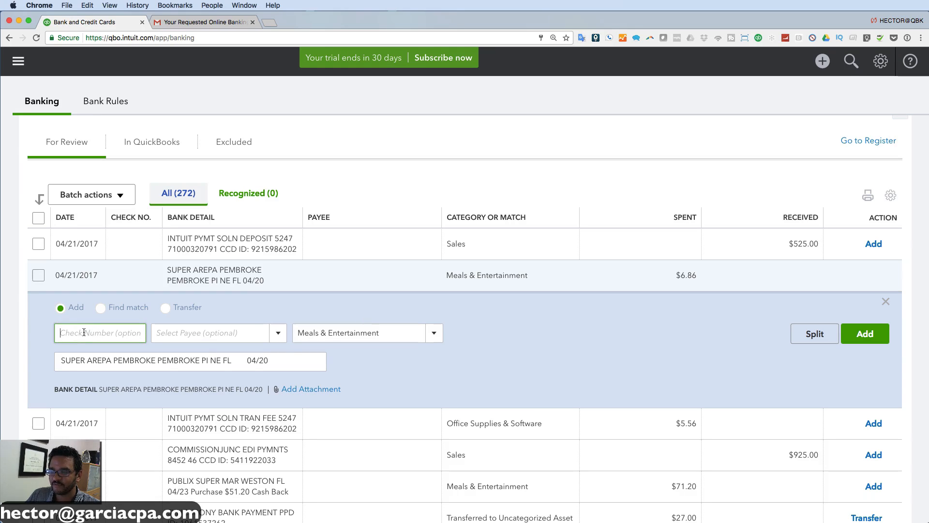
- Hide the Check no. column and start on the Super Arepa charge's Payee field
{"action": "left_click", "coordinate": [891, 195]}
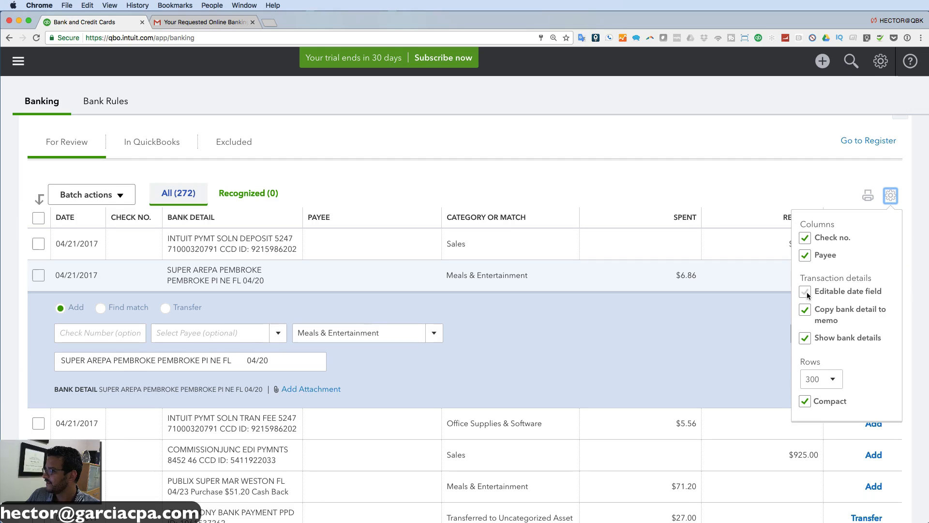
{"action": "left_click", "coordinate": [805, 238]}
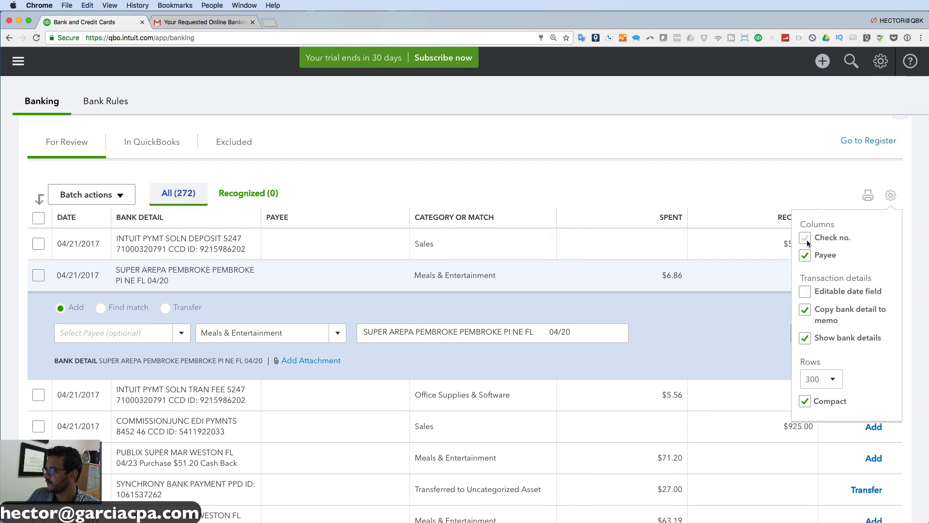
{"action": "left_click", "coordinate": [806, 239]}
{"action": "left_click", "coordinate": [806, 240]}
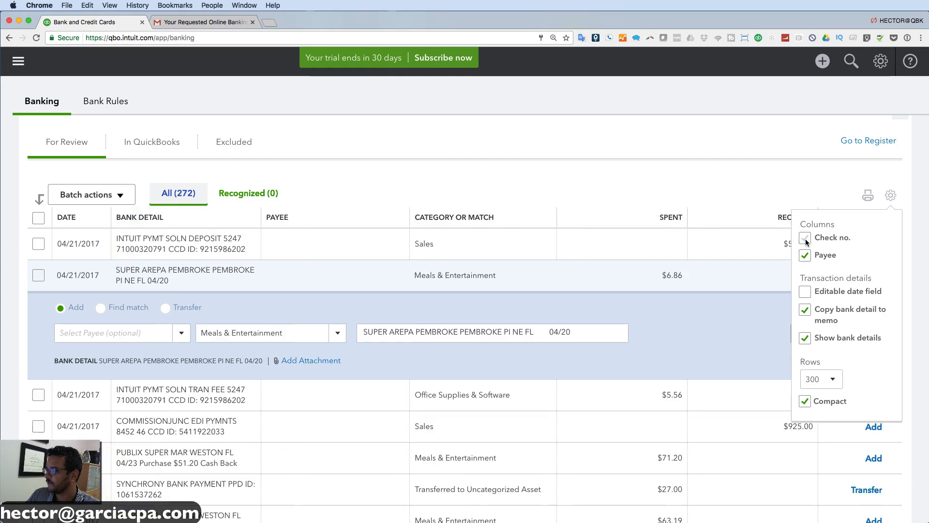
{"action": "left_click", "coordinate": [94, 333]}
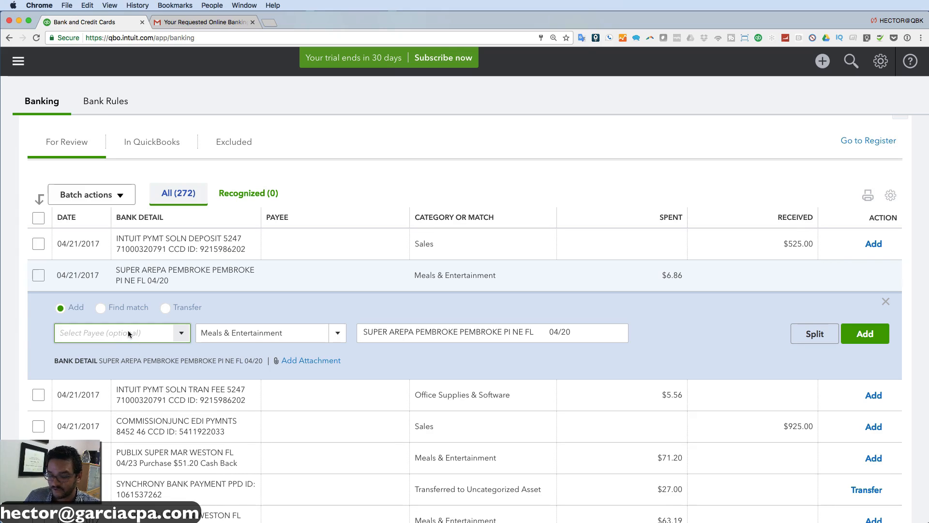
- Create SUPER AREPA as a new Vendor payee for the $6.86 charge
{"action": "type", "text": "SUPER AREPA"}
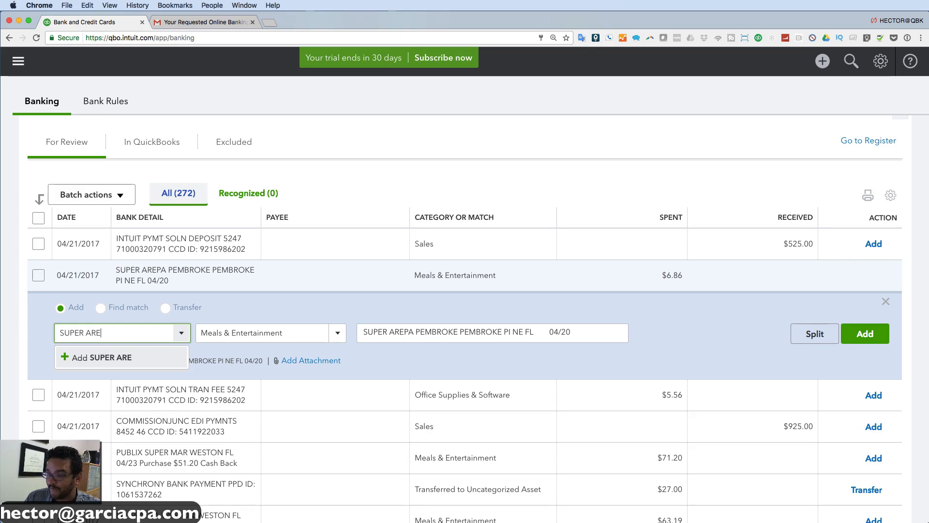
{"action": "key", "text": "BackSpace"}
{"action": "key", "text": "BackSpace"}
{"action": "type", "text": "PA"}
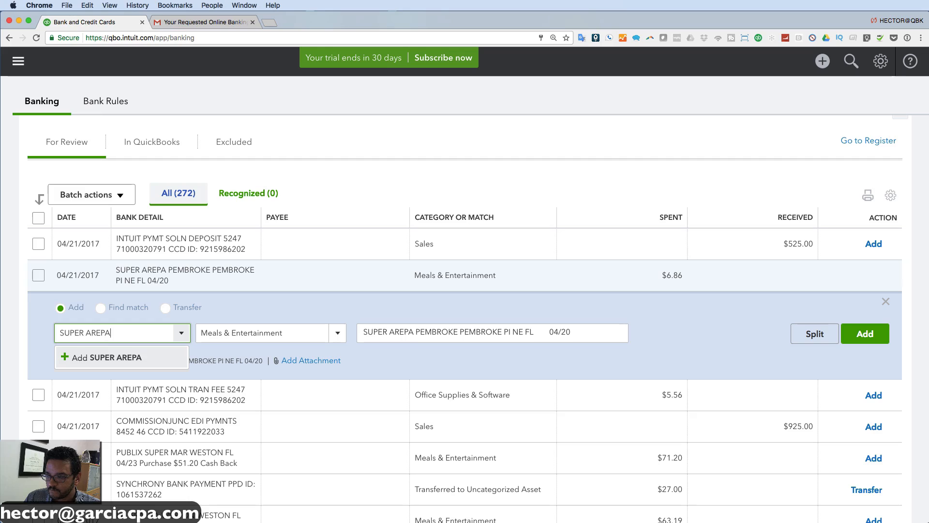
{"action": "left_click", "coordinate": [124, 357]}
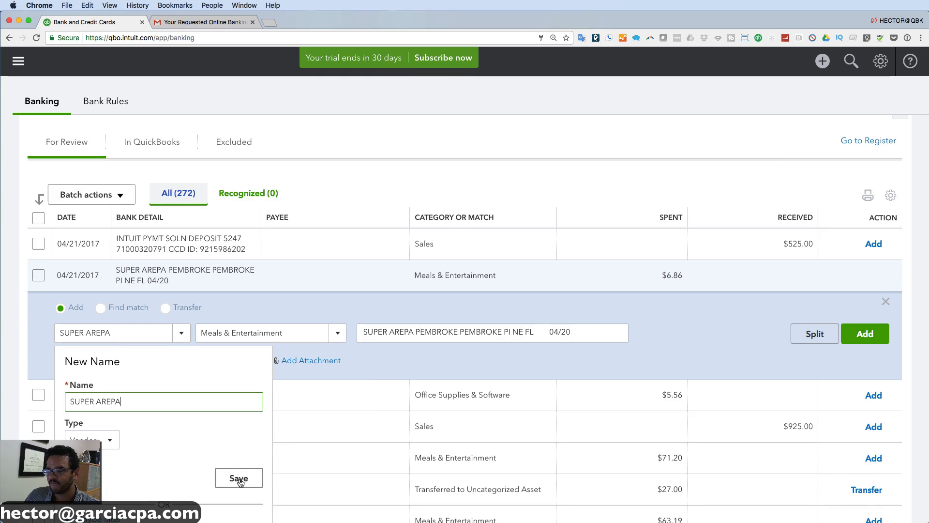
{"action": "left_click", "coordinate": [103, 434]}
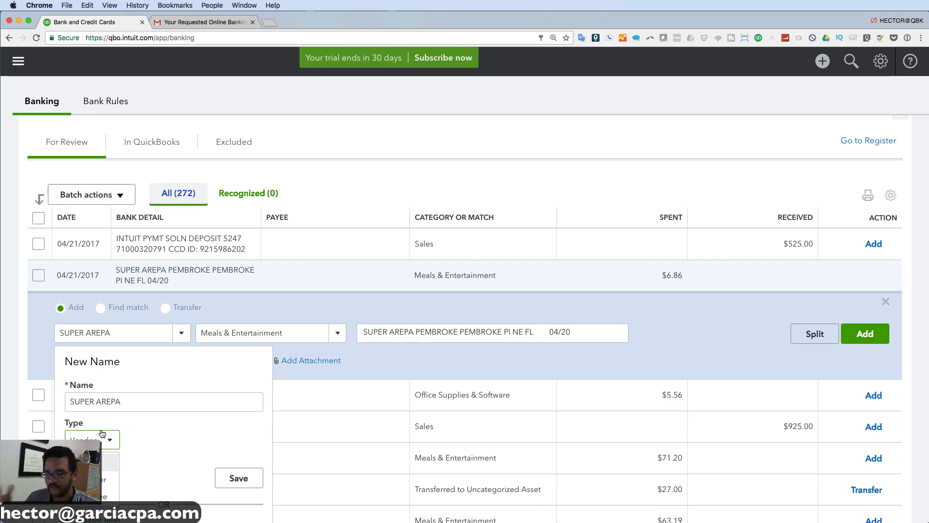
{"action": "left_click", "coordinate": [154, 452]}
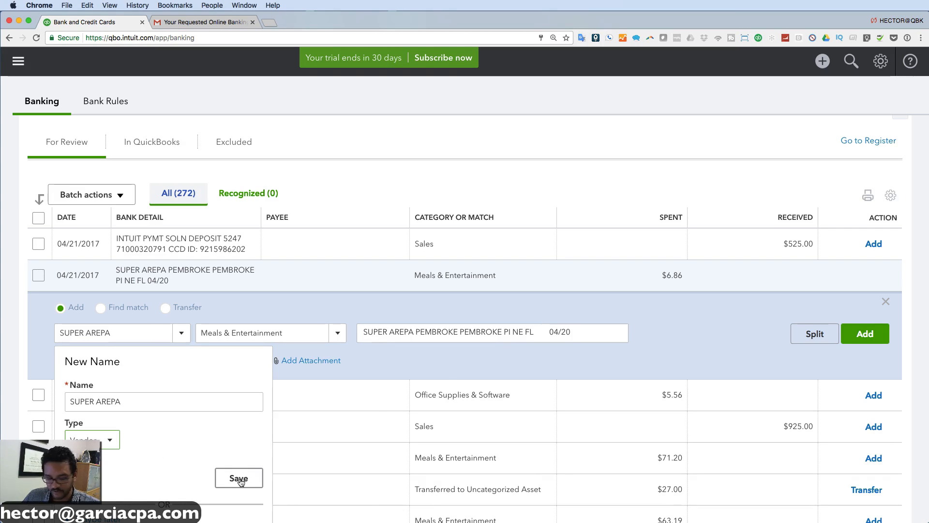
{"action": "left_click", "coordinate": [239, 479]}
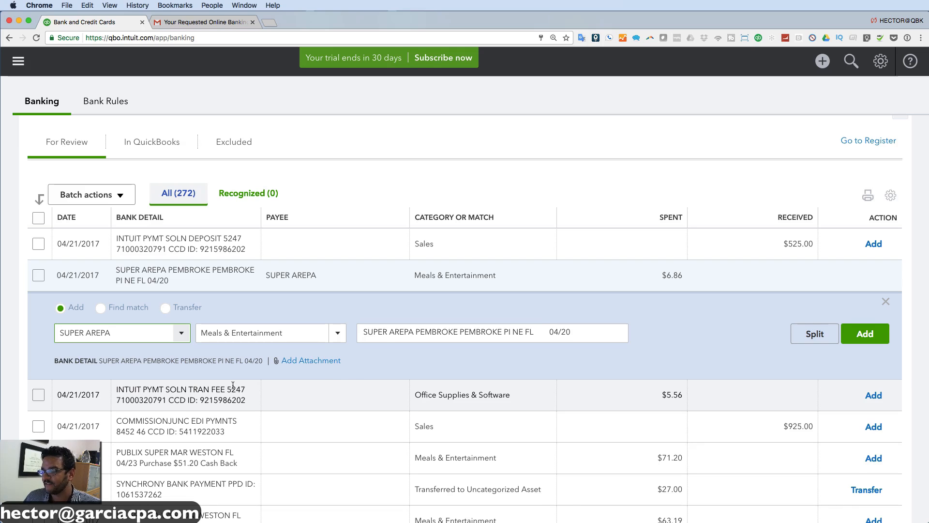
- Keep Meals & Entertainment as the category and add the $6.86 SUPER AREPA charge
{"action": "left_click", "coordinate": [337, 333]}
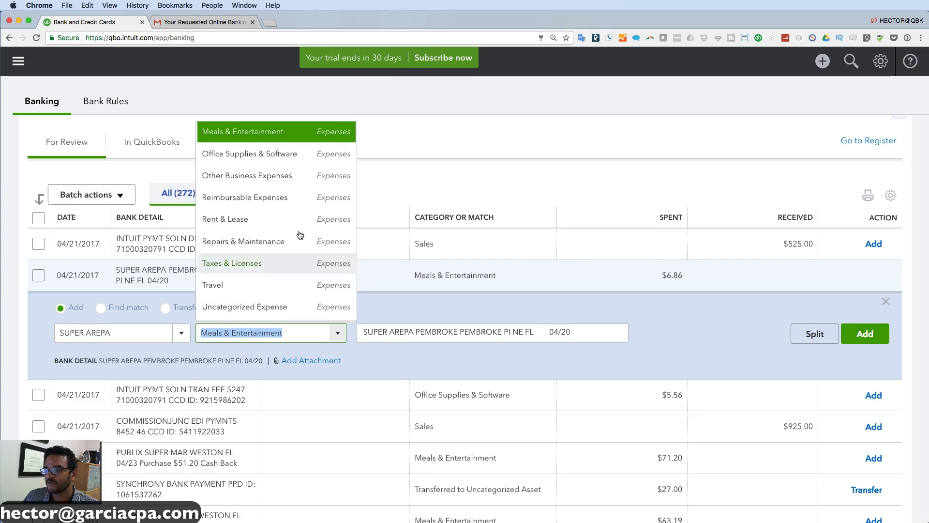
{"action": "left_click", "coordinate": [254, 339]}
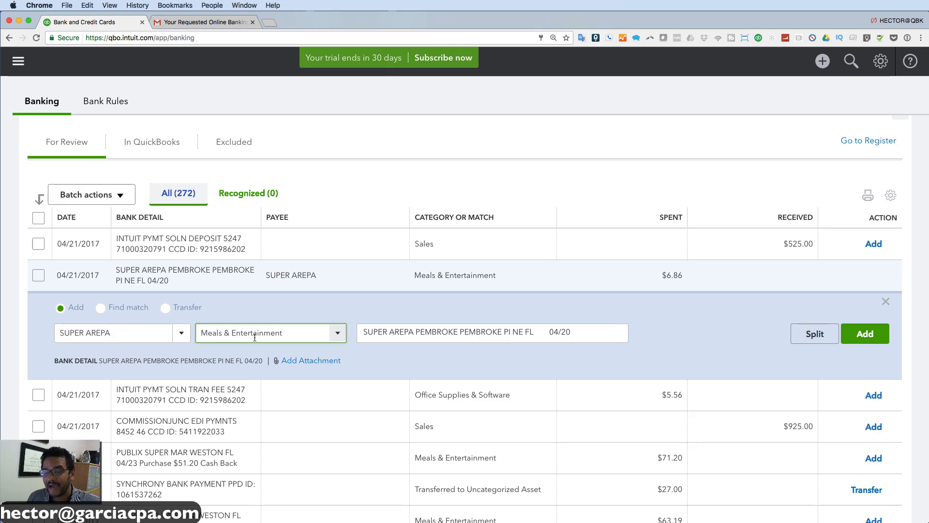
{"action": "triple_click", "coordinate": [290, 332]}
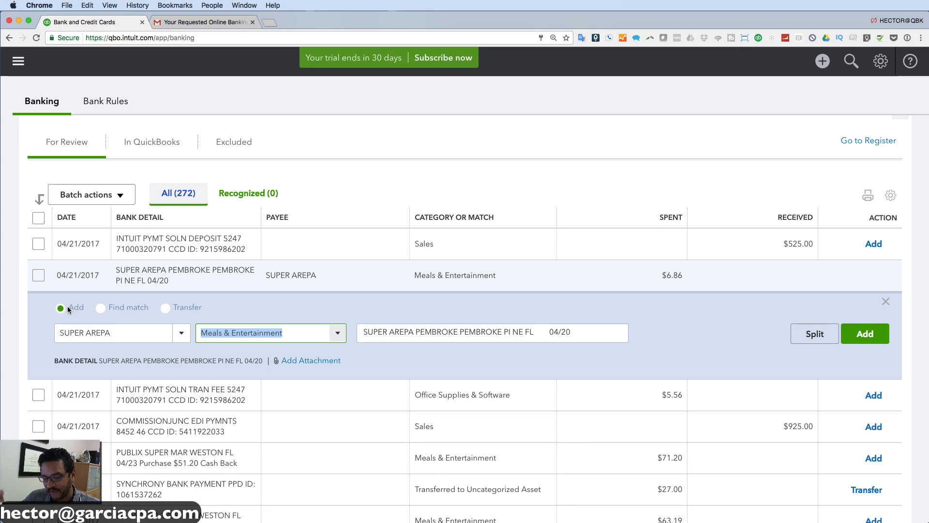
{"action": "left_click", "coordinate": [865, 335]}
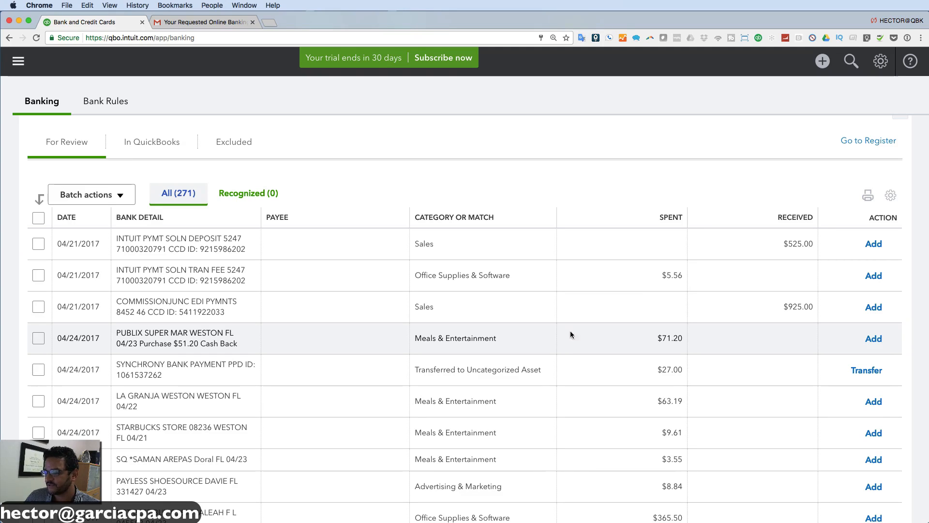
- Expand the $9.61 Starbucks charge and copy STARBUCKS from its bank detail
{"action": "left_click", "coordinate": [319, 431]}
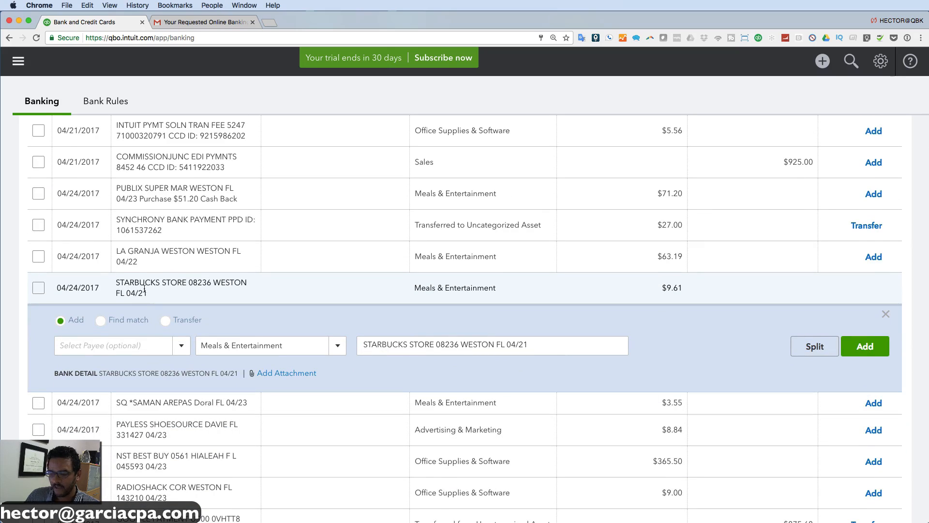
{"action": "left_click_drag", "start_coordinate": [116, 283], "coordinate": [258, 291]}
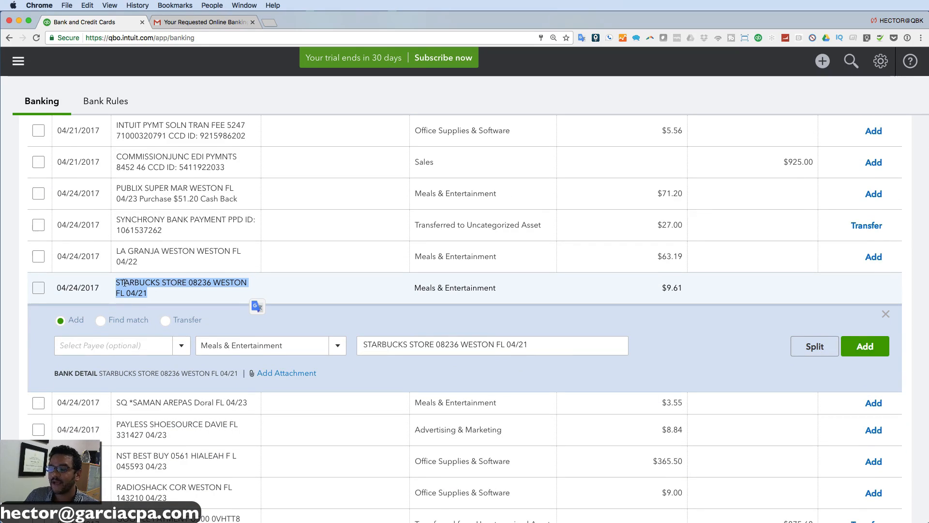
{"action": "left_click_drag", "start_coordinate": [161, 282], "coordinate": [110, 284]}
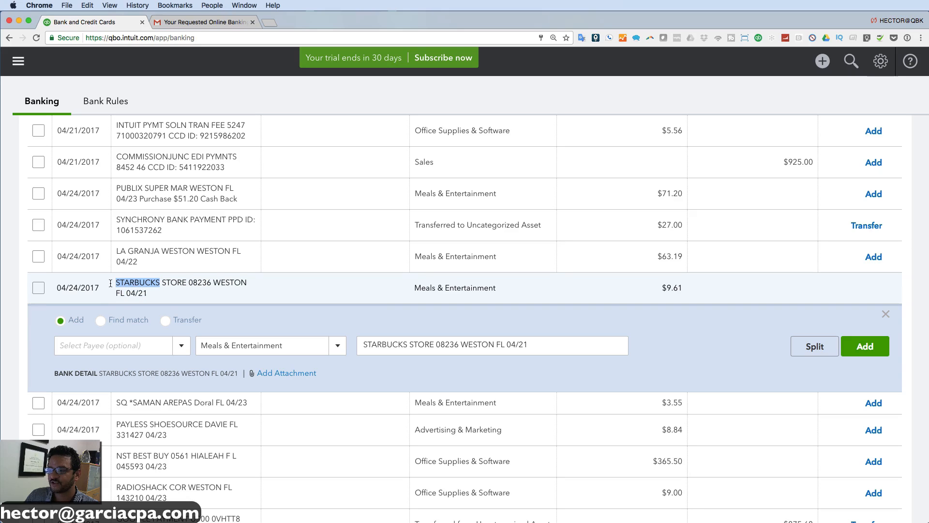
{"action": "right_click", "coordinate": [136, 282]}
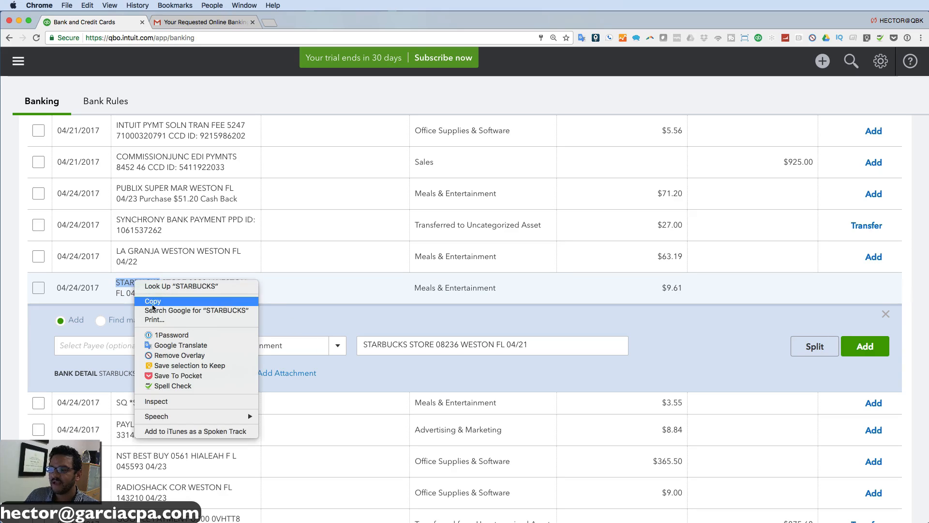
{"action": "left_click", "coordinate": [152, 308]}
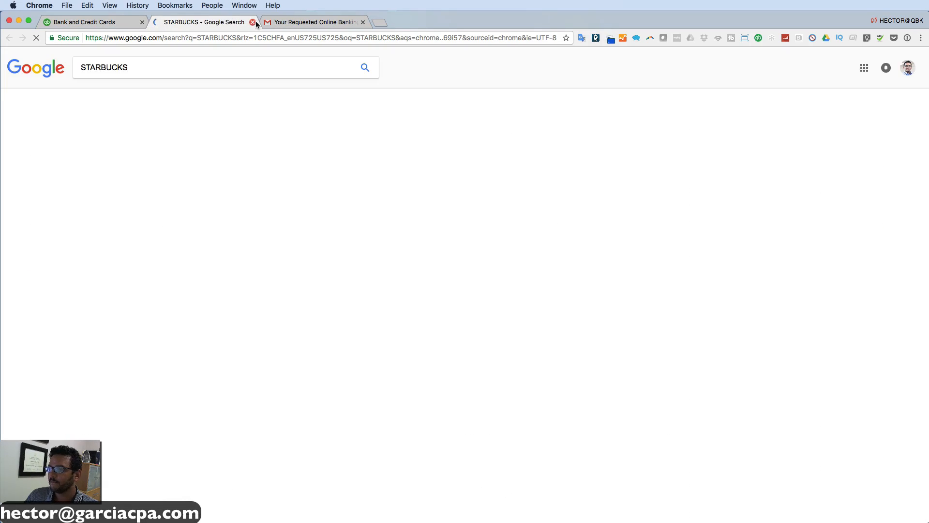
{"action": "key", "text": "super+alt+Left"}
{"action": "left_click", "coordinate": [252, 22]}
{"action": "right_click", "coordinate": [139, 283]}
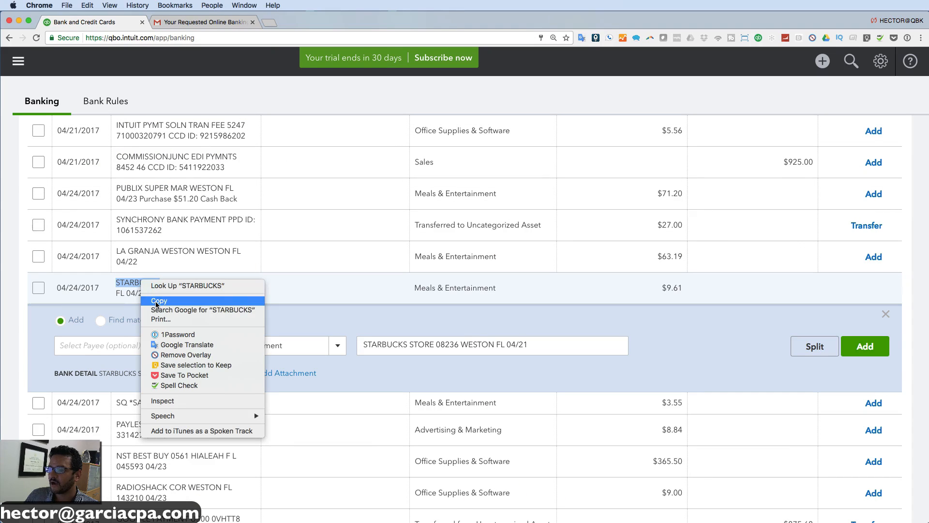
{"action": "left_click", "coordinate": [103, 341]}
- Make STARBUCKS a new payee and add the charge under Meals & Entertainment
{"action": "right_click", "coordinate": [102, 341]}
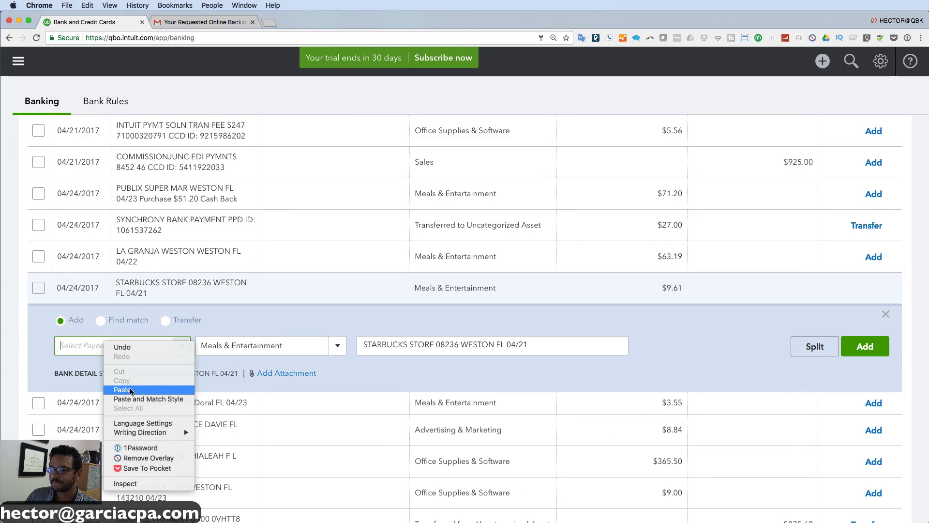
{"action": "left_click", "coordinate": [132, 387]}
{"action": "left_click", "coordinate": [86, 370]}
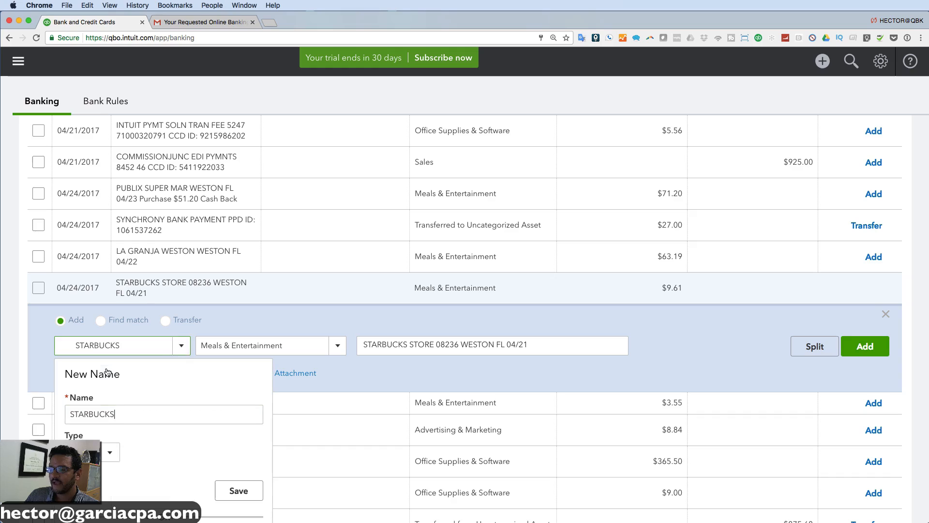
{"action": "left_click", "coordinate": [238, 490]}
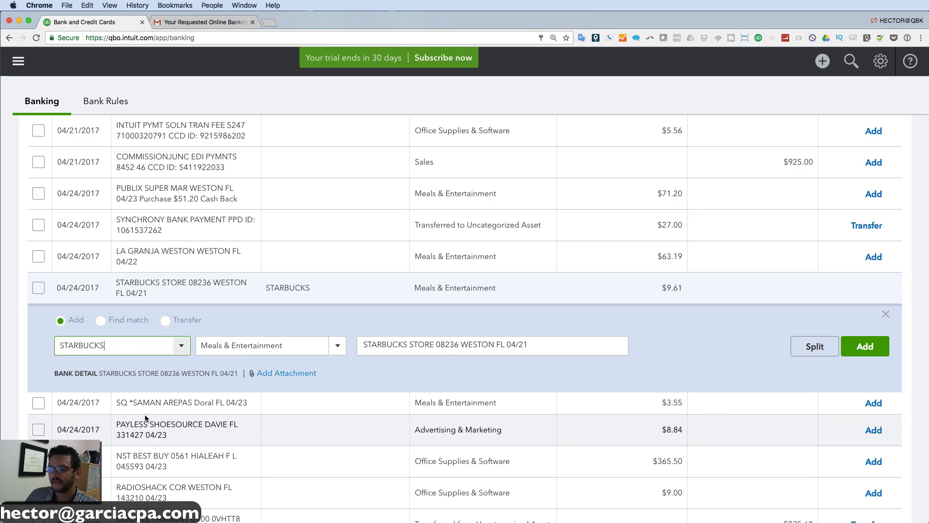
{"action": "left_click", "coordinate": [292, 347]}
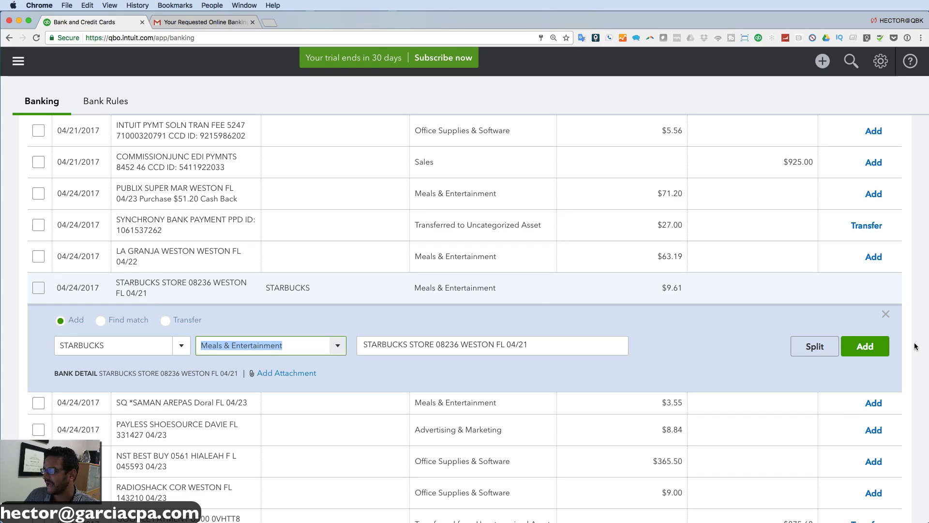
{"action": "left_click", "coordinate": [876, 346]}
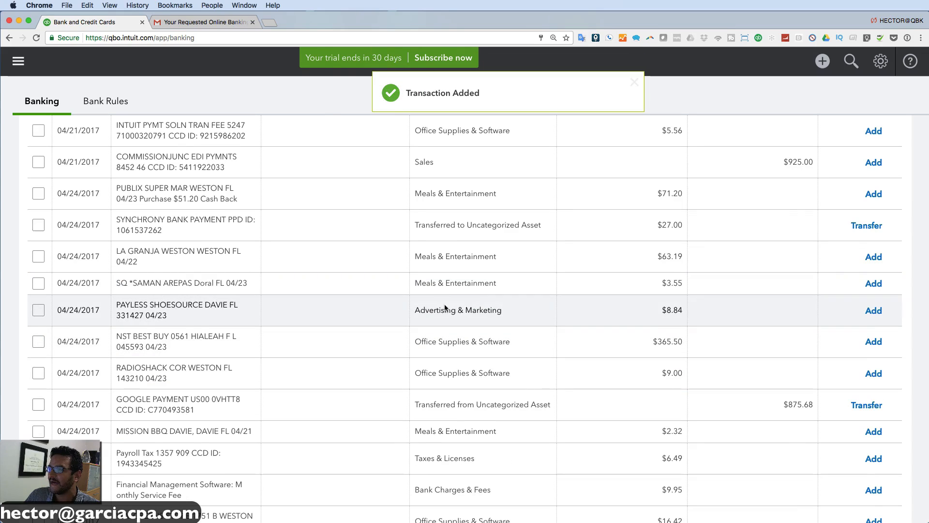
- Expand the 04/26 $84.85 Wal-Mart charge and copy Wal-Mart from its memo
{"action": "scroll", "coordinate": [437, 306], "scroll_direction": "up", "scroll_amount": 5}
{"action": "scroll", "coordinate": [429, 297], "scroll_direction": "up", "scroll_amount": 1}
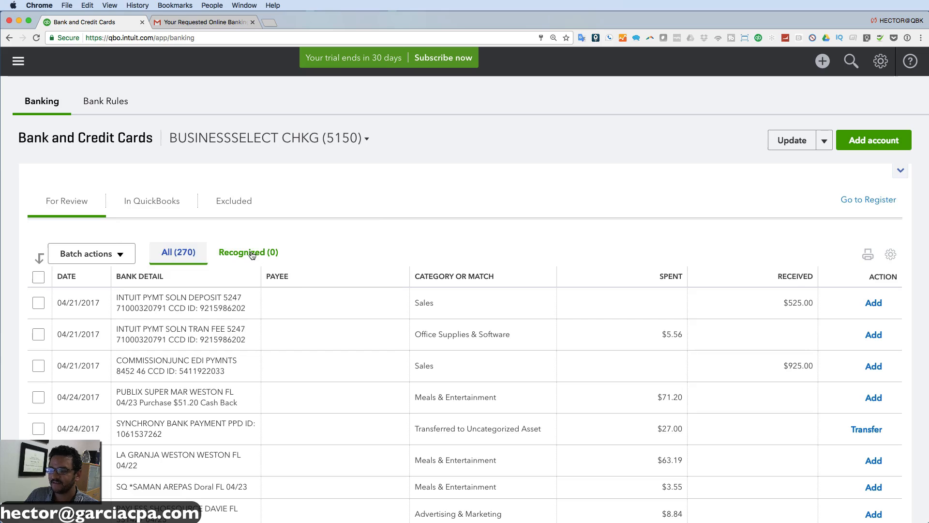
{"action": "scroll", "coordinate": [295, 279], "scroll_direction": "down", "scroll_amount": 10}
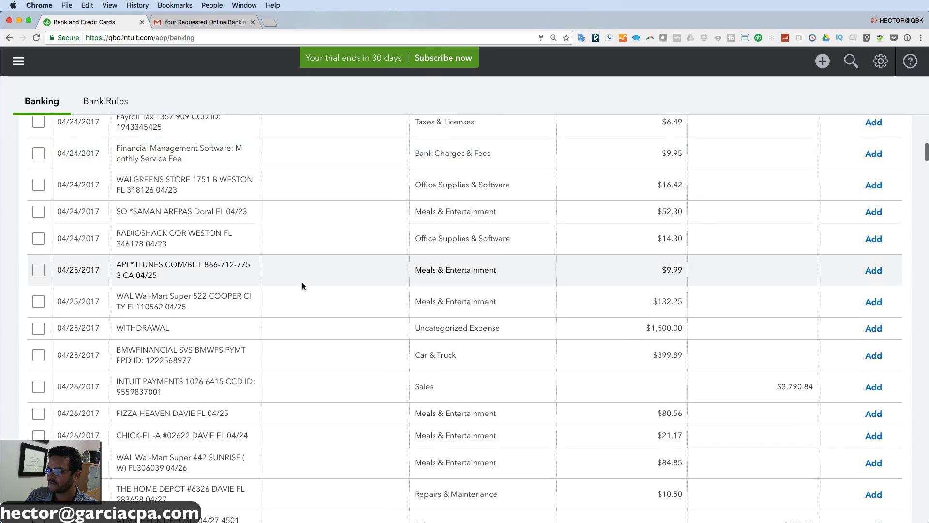
{"action": "scroll", "coordinate": [302, 286], "scroll_direction": "down", "scroll_amount": 5}
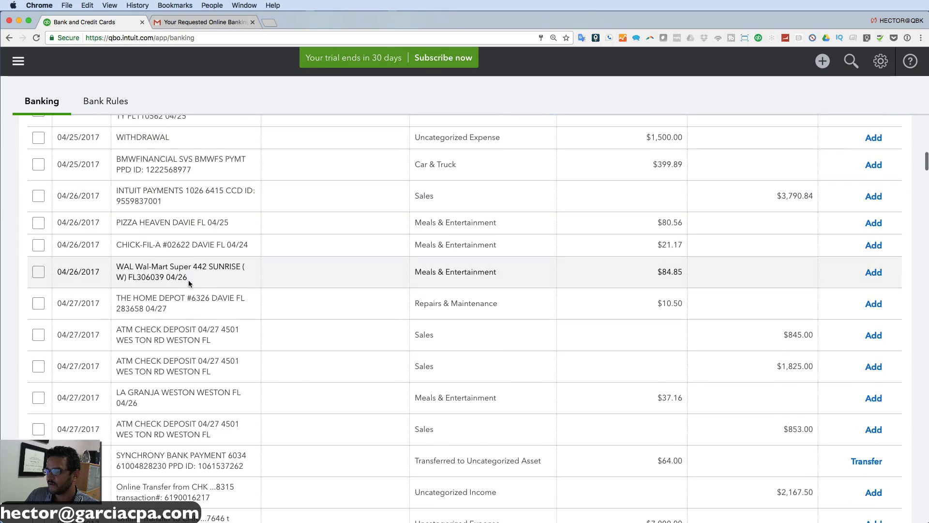
{"action": "left_click", "coordinate": [300, 278]}
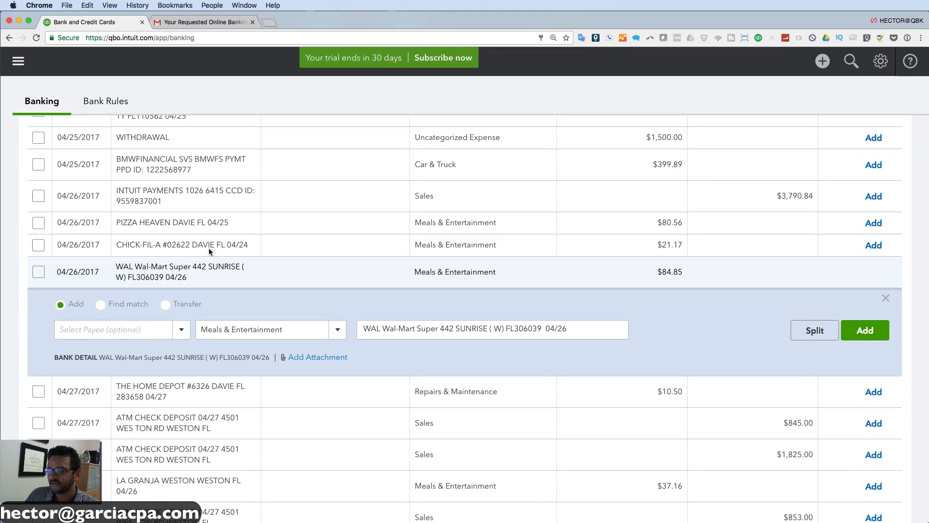
{"action": "left_click", "coordinate": [384, 329]}
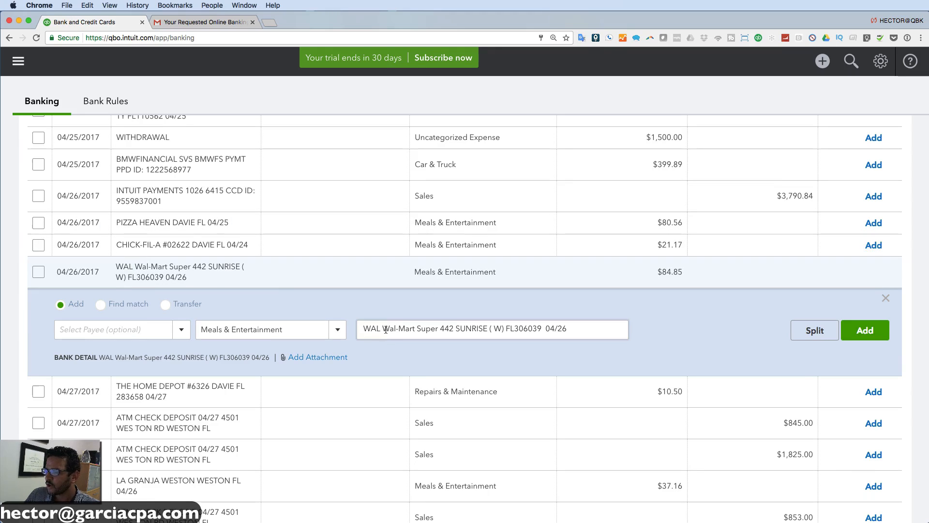
{"action": "left_click_drag", "start_coordinate": [383, 329], "coordinate": [415, 328]}
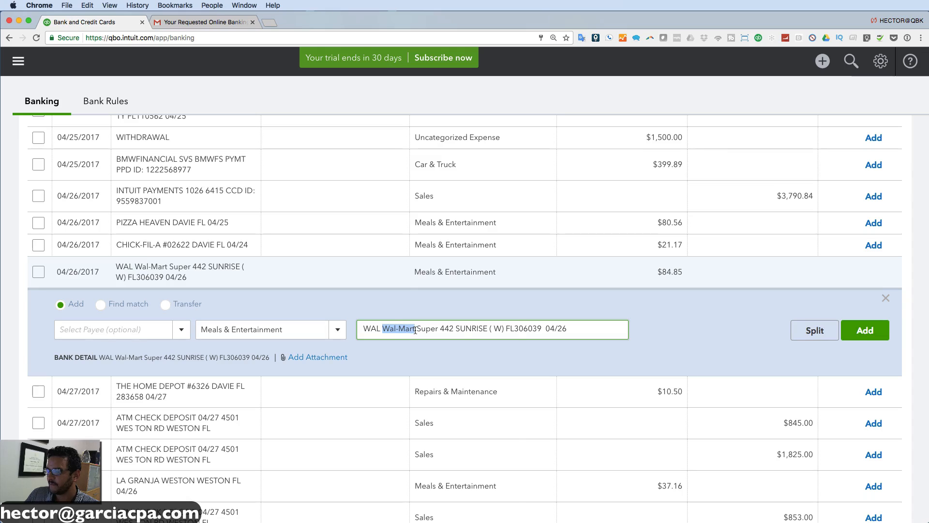
{"action": "right_click", "coordinate": [394, 330]}
{"action": "left_click", "coordinate": [413, 323]}
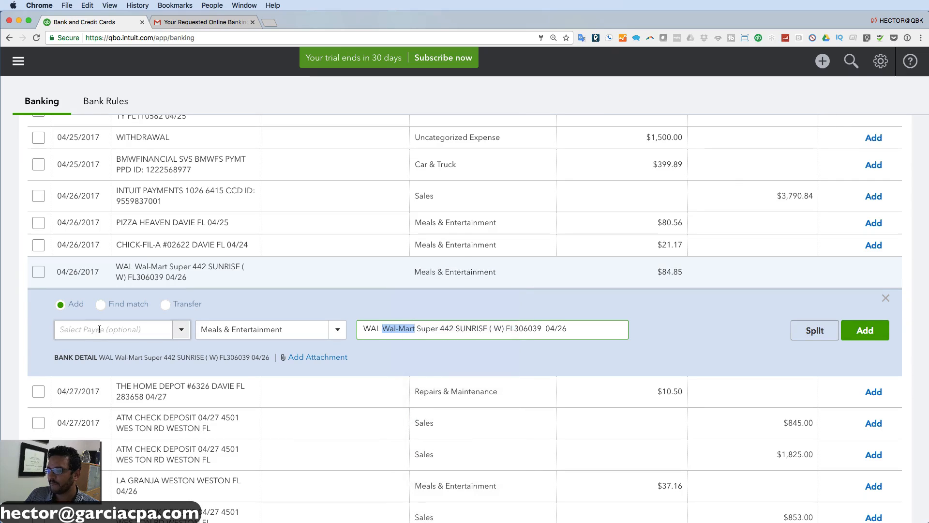
- Save Wal-Mart as a new vendor payee for the charge
{"action": "right_click", "coordinate": [94, 331]}
{"action": "left_click", "coordinate": [113, 375]}
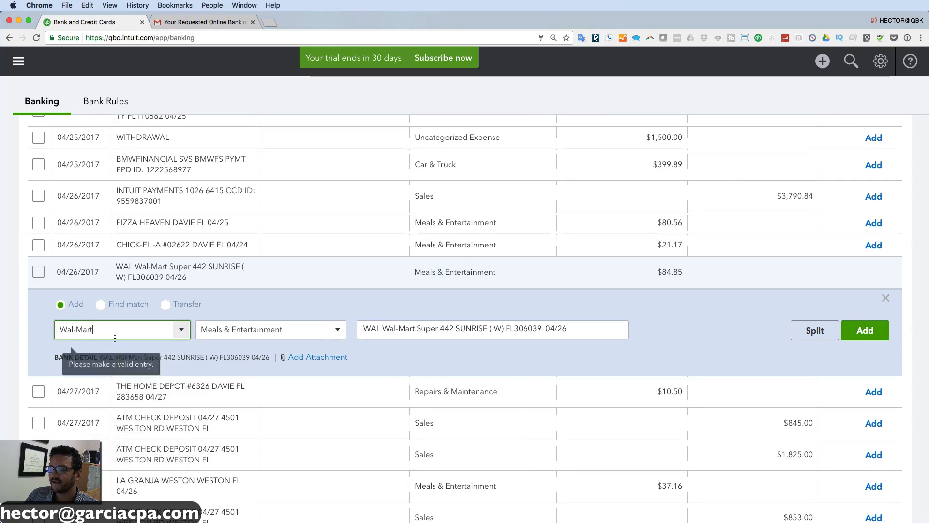
{"action": "left_click", "coordinate": [114, 355]}
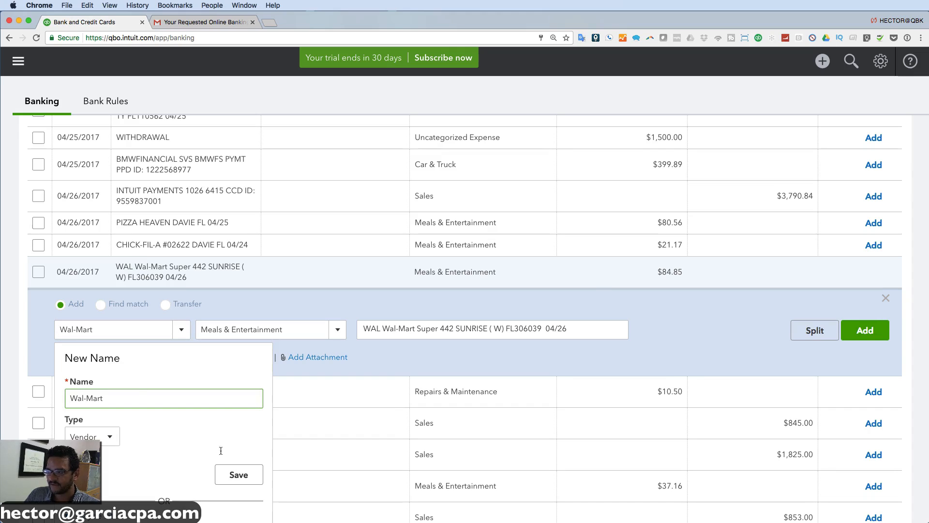
{"action": "left_click", "coordinate": [239, 475]}
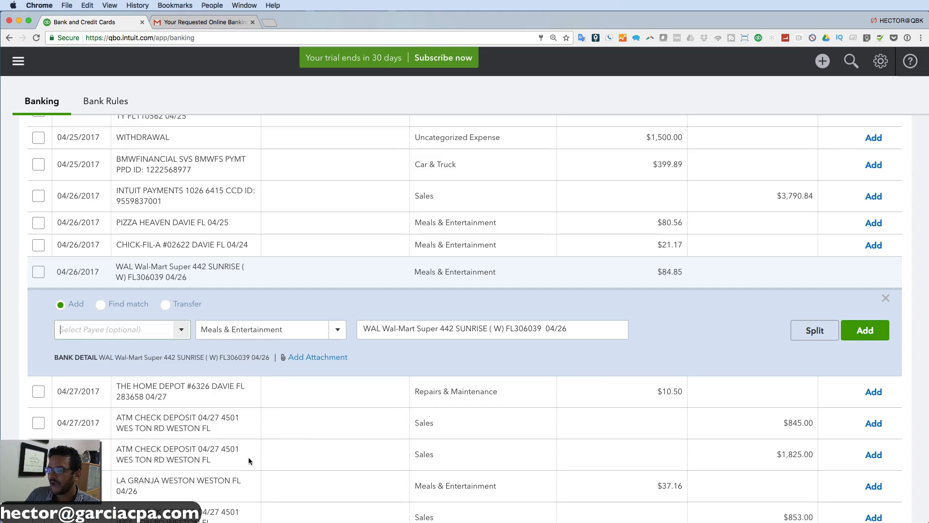
- Categorize the Wal-Mart charge as Office Supplies & Software and add it
{"action": "left_click", "coordinate": [285, 329]}
{"action": "type", "text": "OFFICE"}
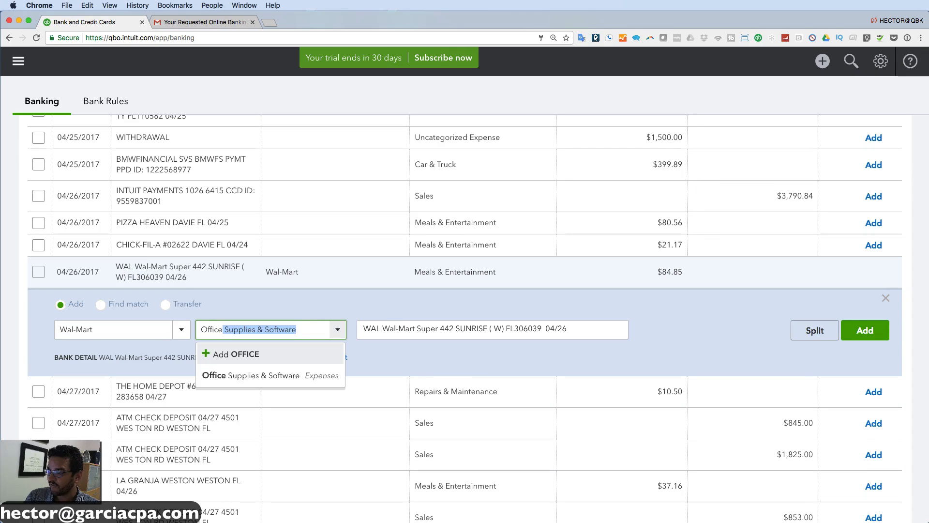
{"action": "left_click", "coordinate": [266, 375]}
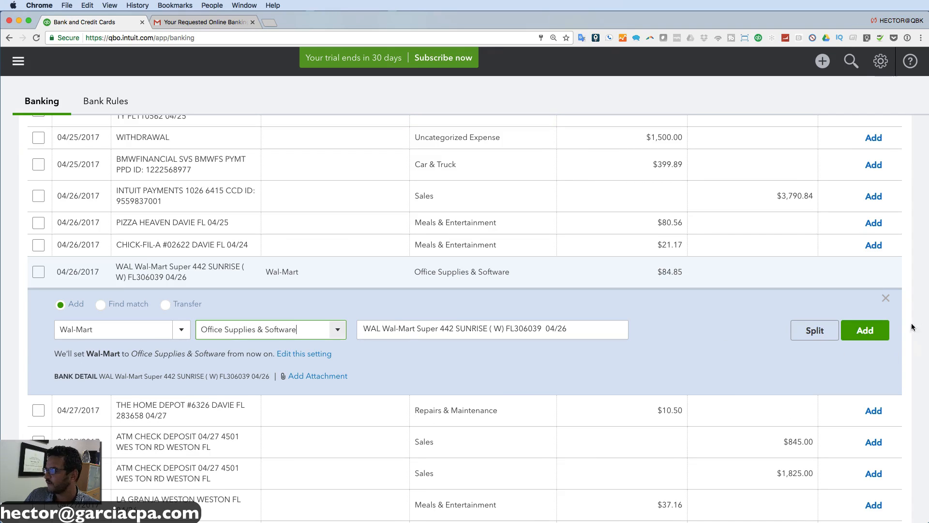
{"action": "left_click", "coordinate": [880, 333]}
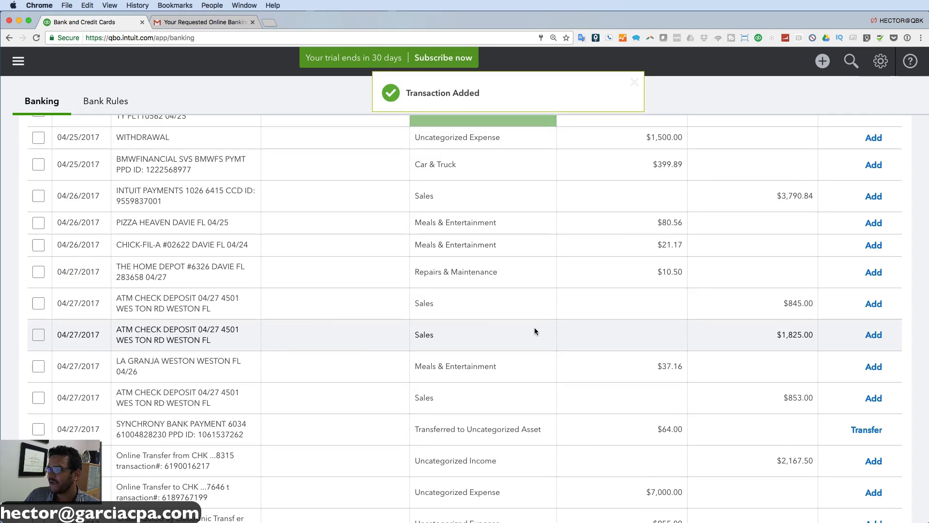
{"action": "scroll", "coordinate": [320, 304], "scroll_direction": "up", "scroll_amount": 10}
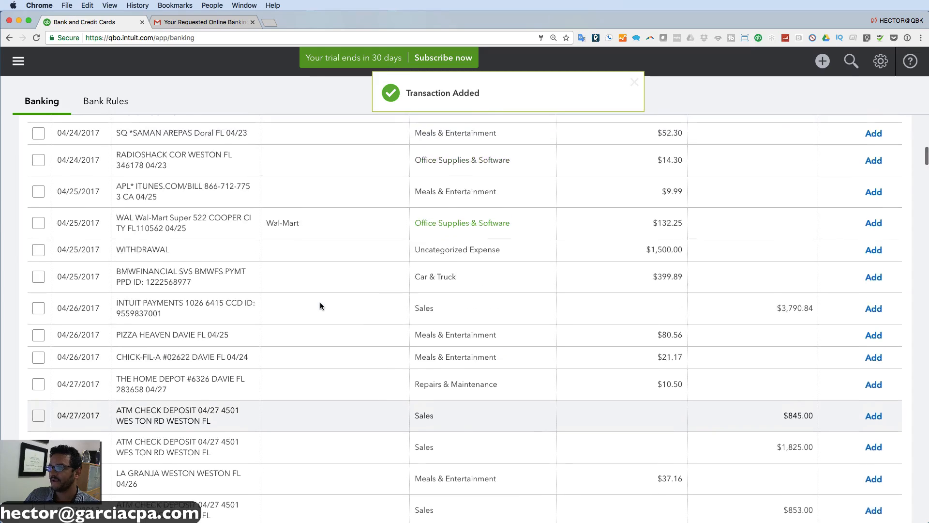
- Accept the rule-recognized $132.25 Wal-Mart transaction under the Recognized filter
{"action": "scroll", "coordinate": [321, 302], "scroll_direction": "up", "scroll_amount": 3}
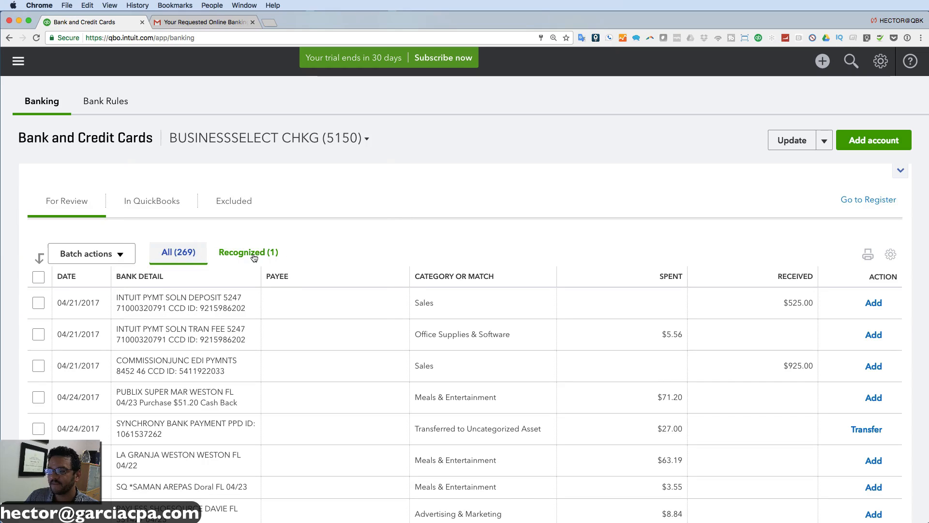
{"action": "left_click", "coordinate": [254, 257]}
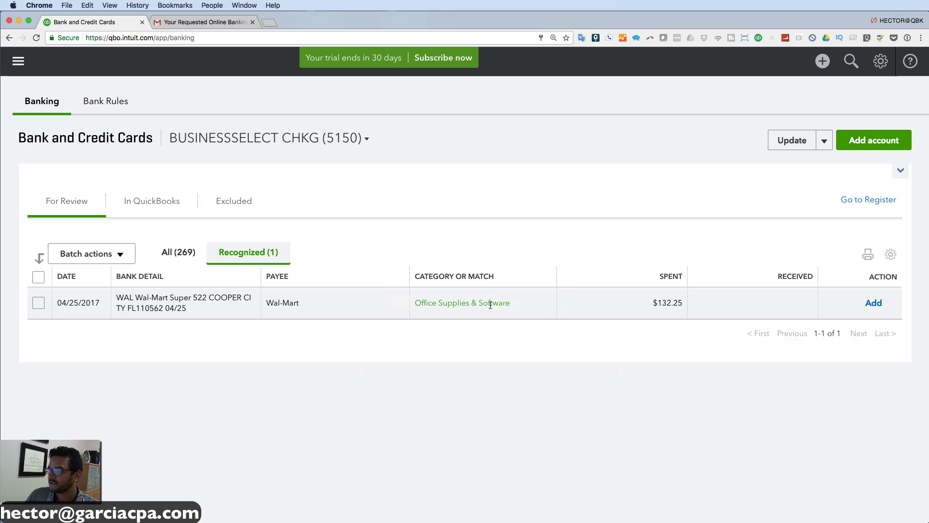
{"action": "left_click", "coordinate": [874, 304]}
- Show all transactions again, sorted by Bank Detail so similar payments group together
{"action": "left_click", "coordinate": [172, 254]}
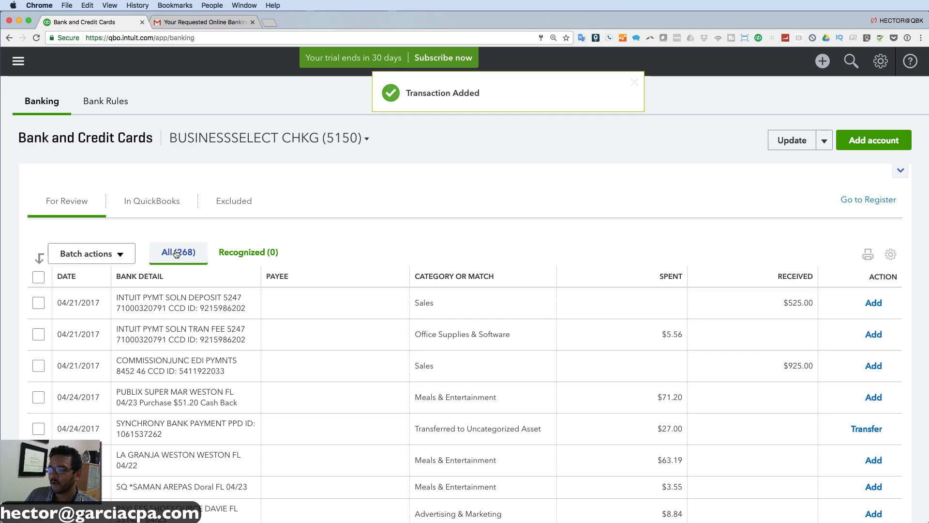
{"action": "left_click", "coordinate": [154, 277]}
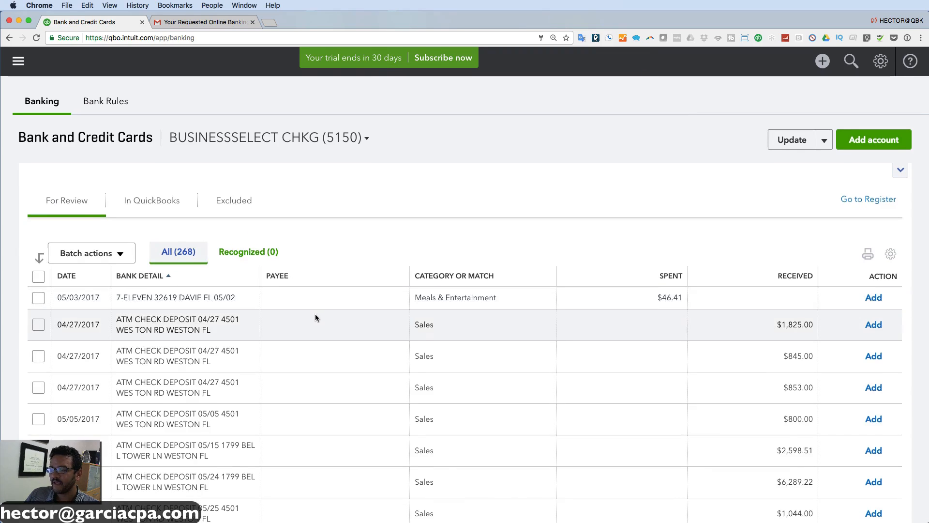
{"action": "scroll", "coordinate": [315, 315], "scroll_direction": "down", "scroll_amount": 10}
{"action": "scroll", "coordinate": [315, 315], "scroll_direction": "down", "scroll_amount": 10}
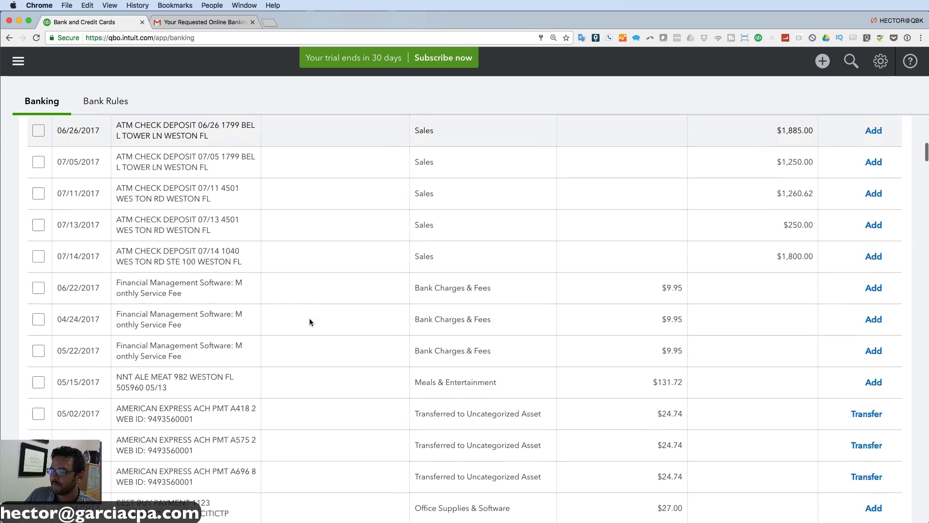
{"action": "scroll", "coordinate": [271, 334], "scroll_direction": "down", "scroll_amount": 8}
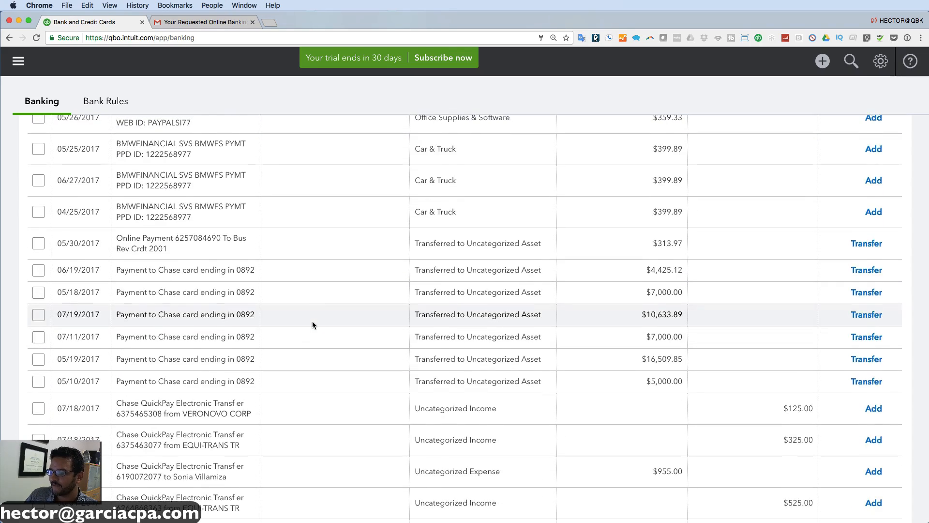
{"action": "scroll", "coordinate": [313, 322], "scroll_direction": "up", "scroll_amount": 3}
{"action": "scroll", "coordinate": [313, 322], "scroll_direction": "up", "scroll_amount": 1}
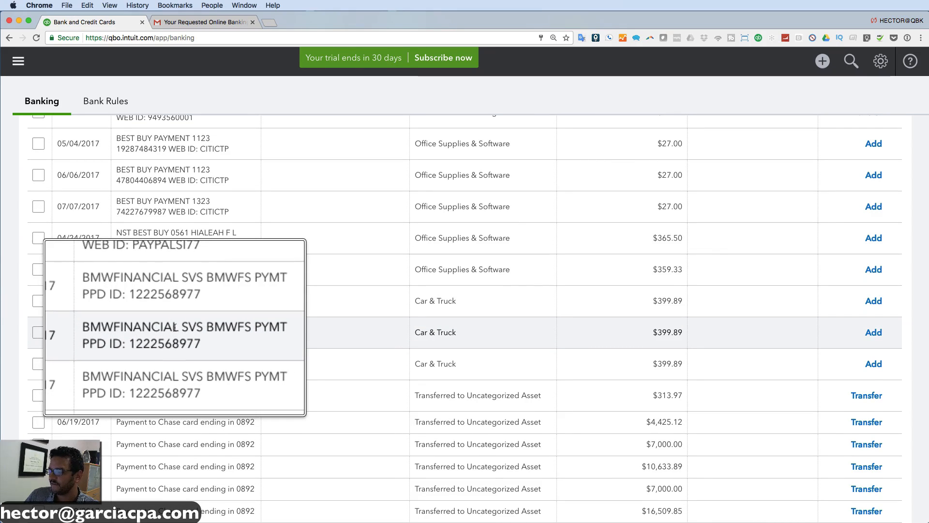
- Give the 05/25 $399.89 BMW payment a new payee named BMW FINANCIAL
{"action": "left_click", "coordinate": [288, 305]}
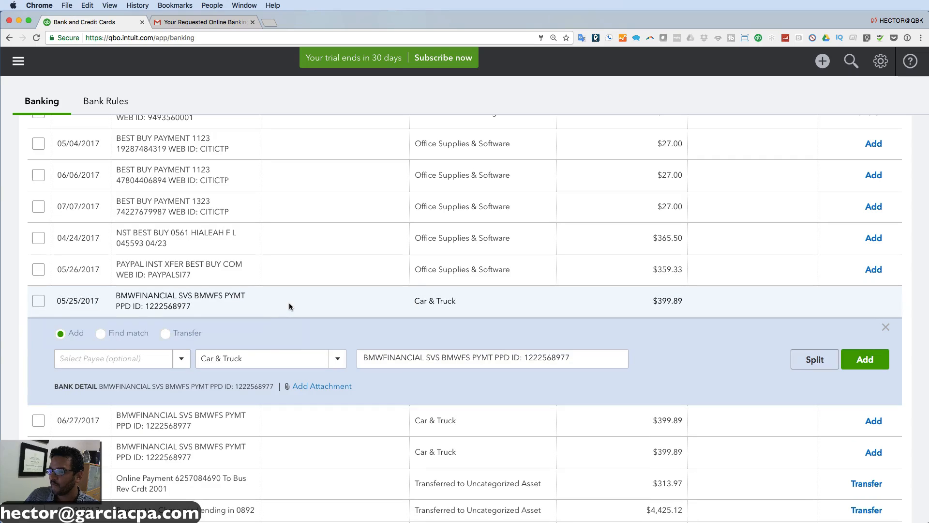
{"action": "type", "text": "BM"}
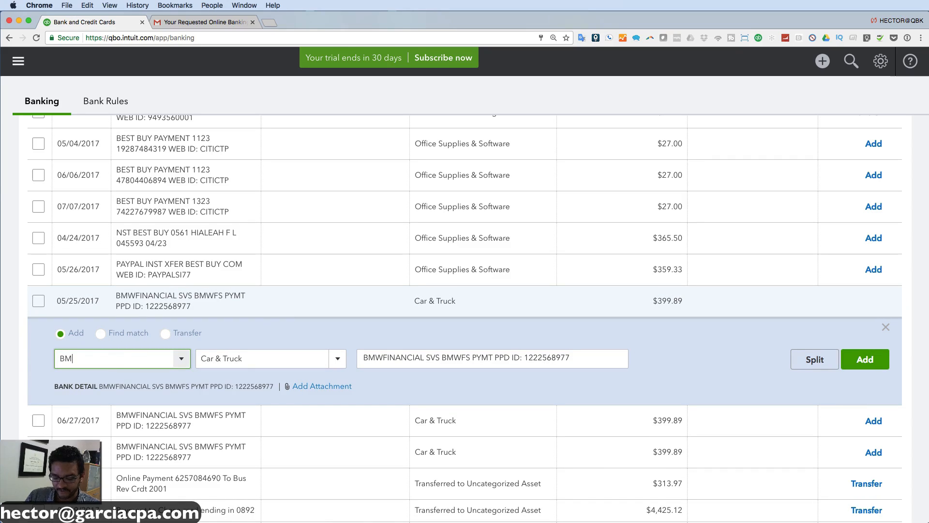
{"action": "type", "text": "W FINANCIAL"}
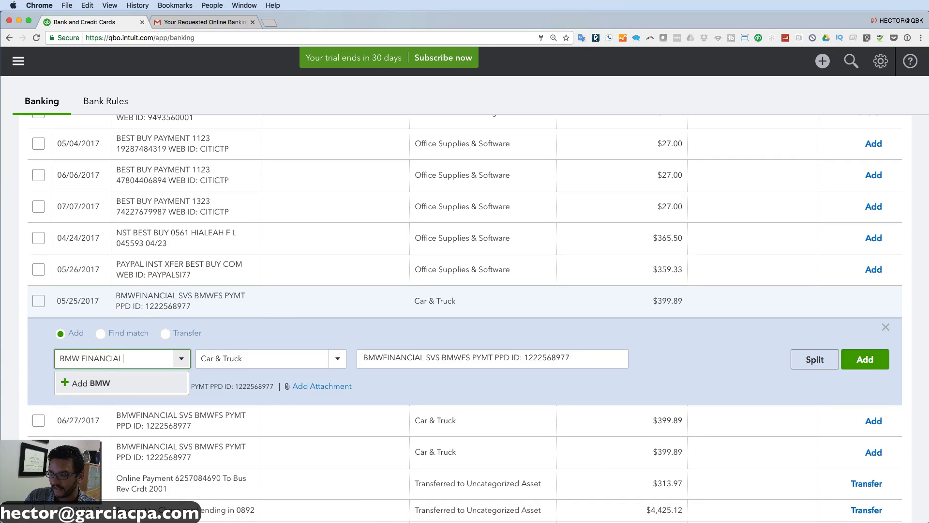
{"action": "left_click", "coordinate": [106, 382]}
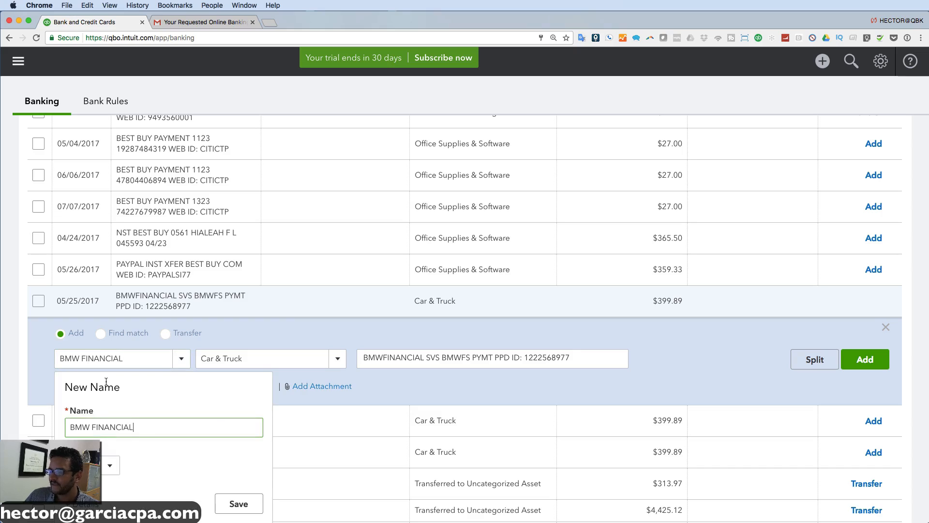
{"action": "left_click", "coordinate": [245, 508]}
- Check the Category list, leaving the BMW payment under Car & Truck
{"action": "left_click", "coordinate": [247, 358]}
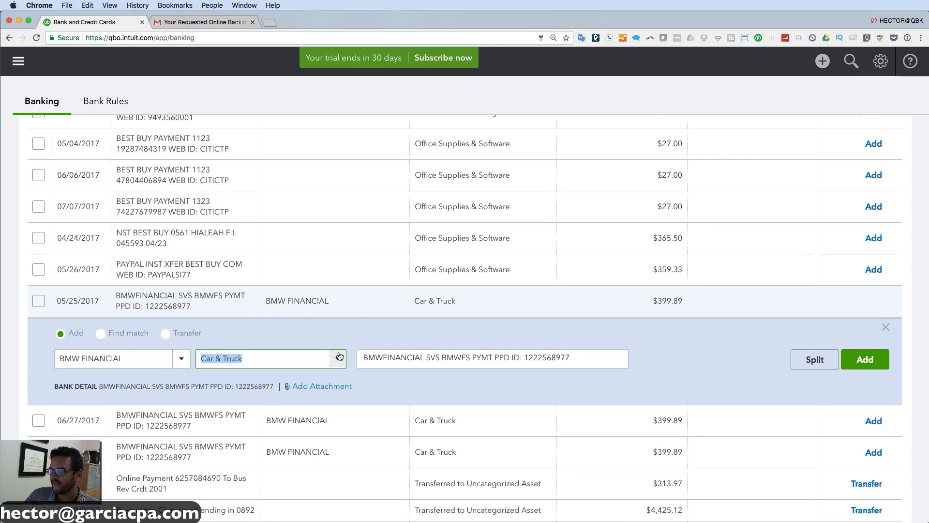
{"action": "left_click", "coordinate": [338, 358]}
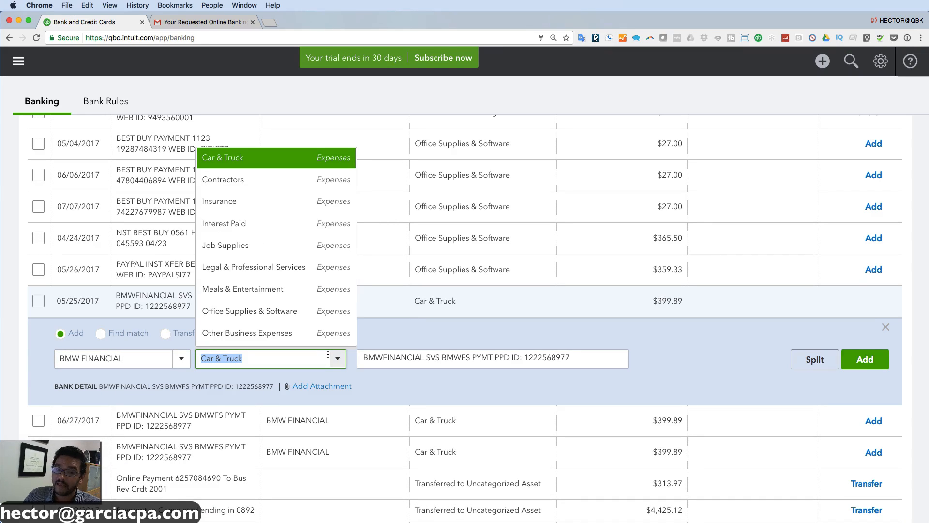
{"action": "left_click", "coordinate": [337, 359]}
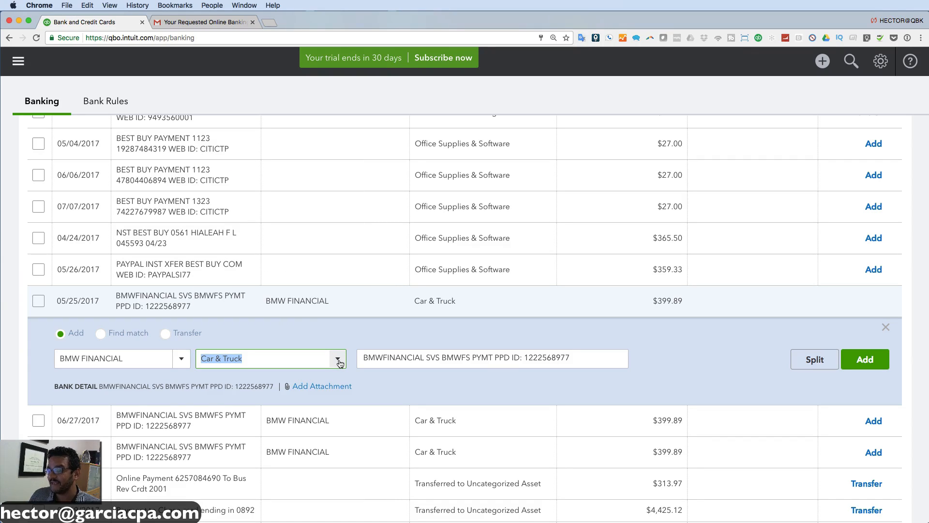
{"action": "left_click", "coordinate": [339, 362]}
{"action": "left_click", "coordinate": [337, 363]}
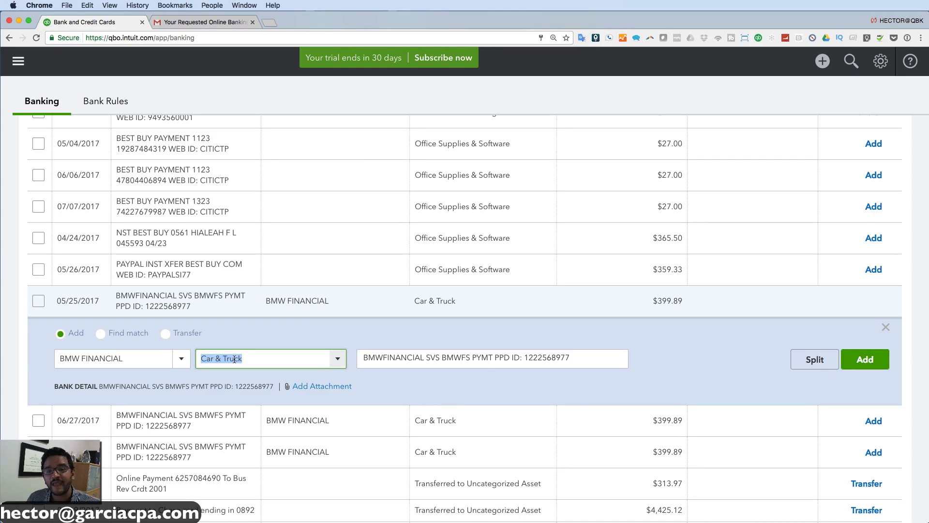
- Start a new category account and correct its name to VEHICLE LEASE
{"action": "type", "text": "V"}
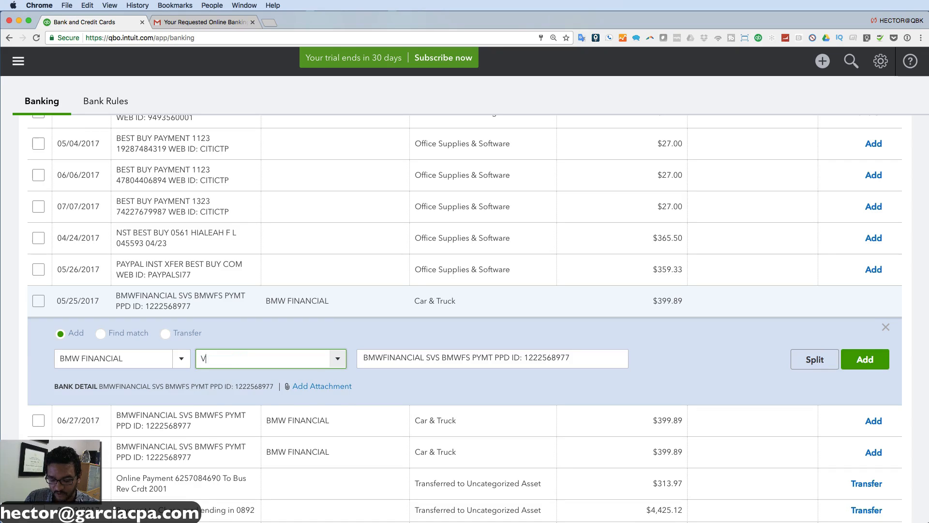
{"action": "type", "text": "IHICLE LE"}
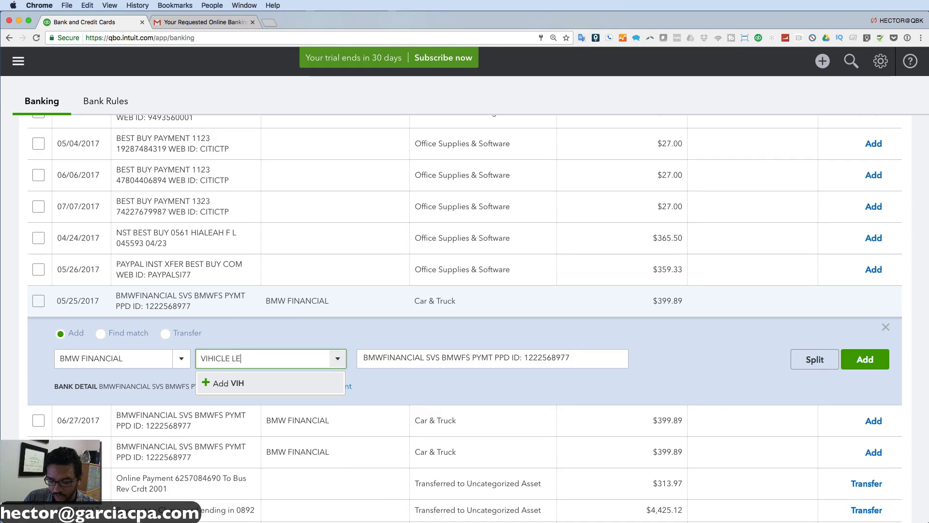
{"action": "type", "text": "ASE"}
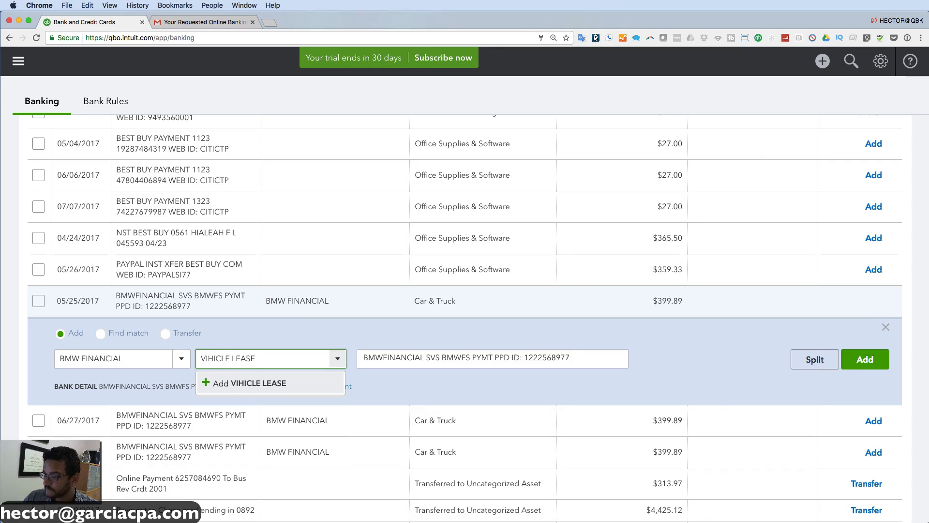
{"action": "left_click", "coordinate": [232, 382]}
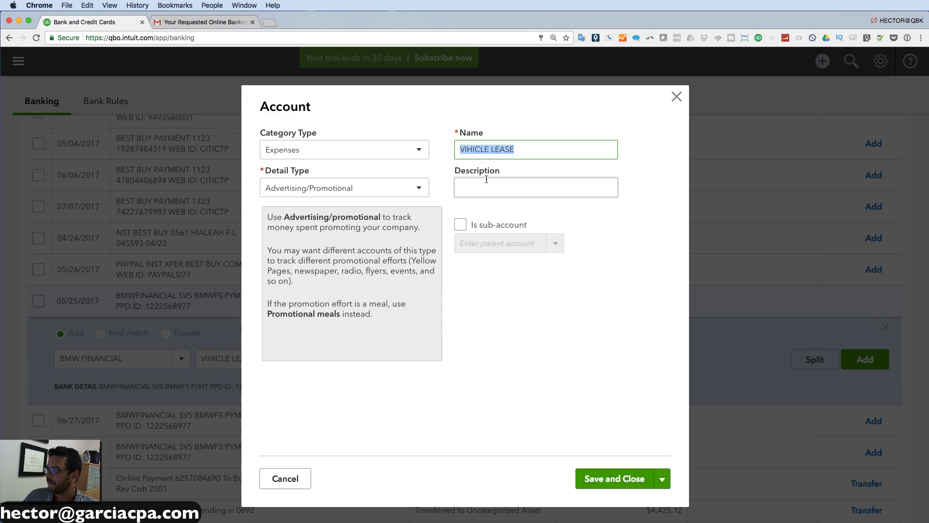
{"action": "left_click", "coordinate": [461, 149]}
{"action": "key", "text": "BackSpace"}
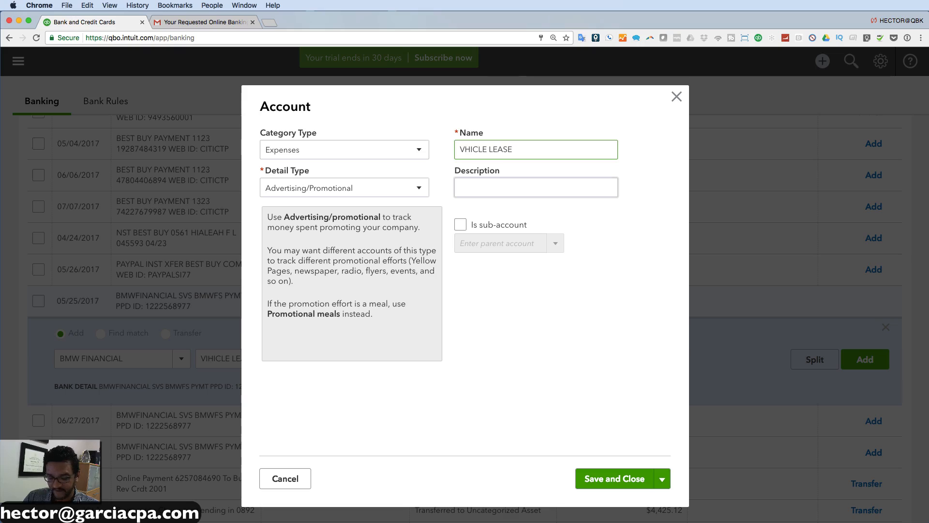
{"action": "type", "text": "E"}
- Make it an Expenses account with detail type Auto and save it
{"action": "left_click", "coordinate": [294, 154]}
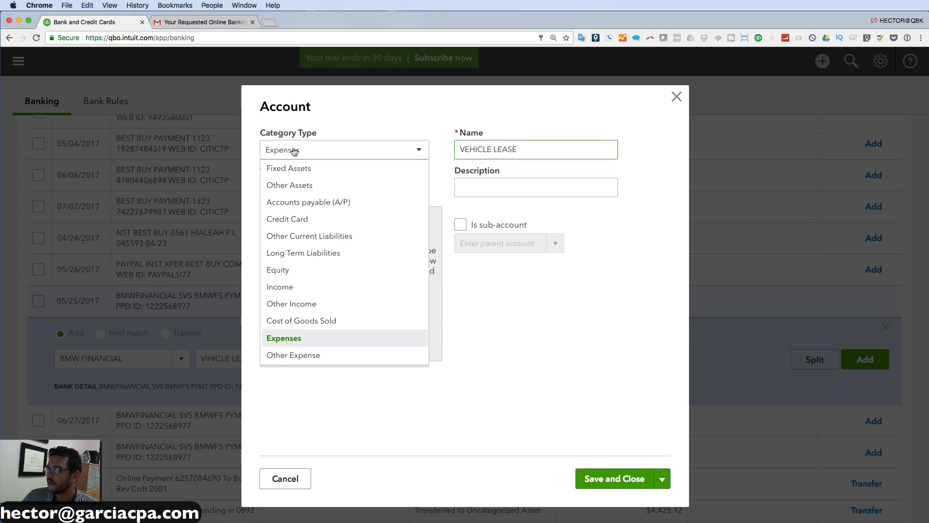
{"action": "left_click", "coordinate": [287, 338]}
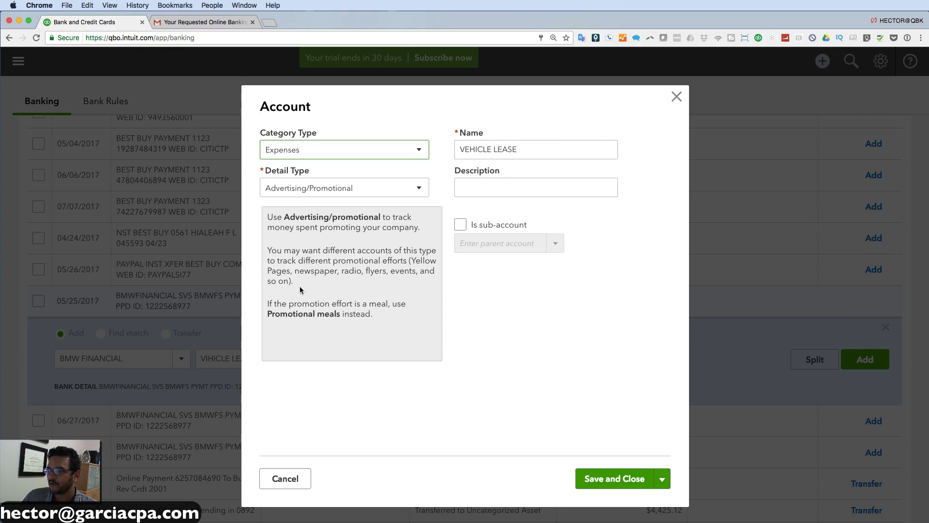
{"action": "left_click", "coordinate": [295, 189]}
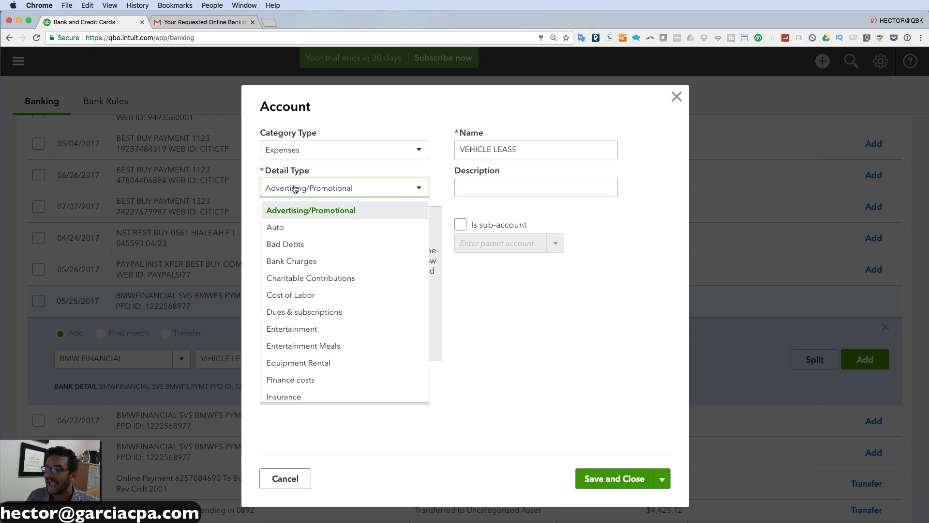
{"action": "left_click", "coordinate": [284, 228]}
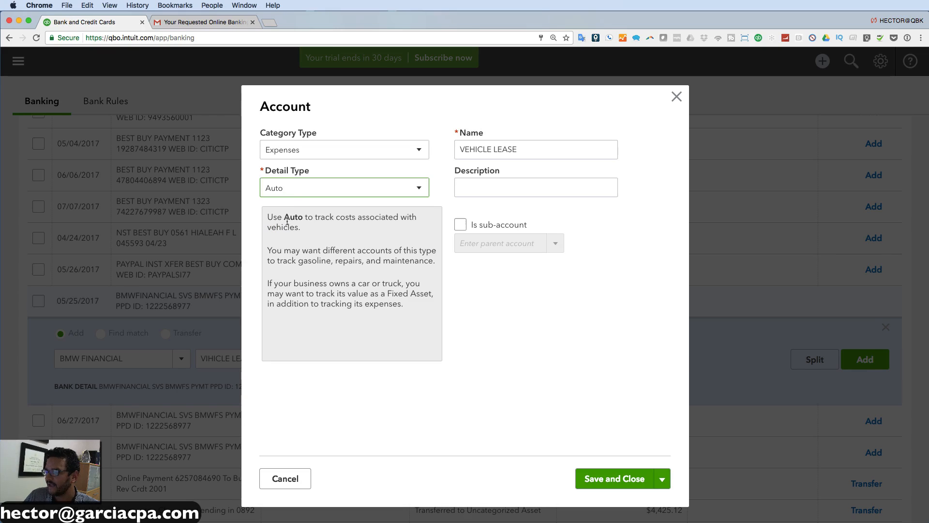
{"action": "left_click", "coordinate": [295, 194]}
{"action": "left_click", "coordinate": [295, 193]}
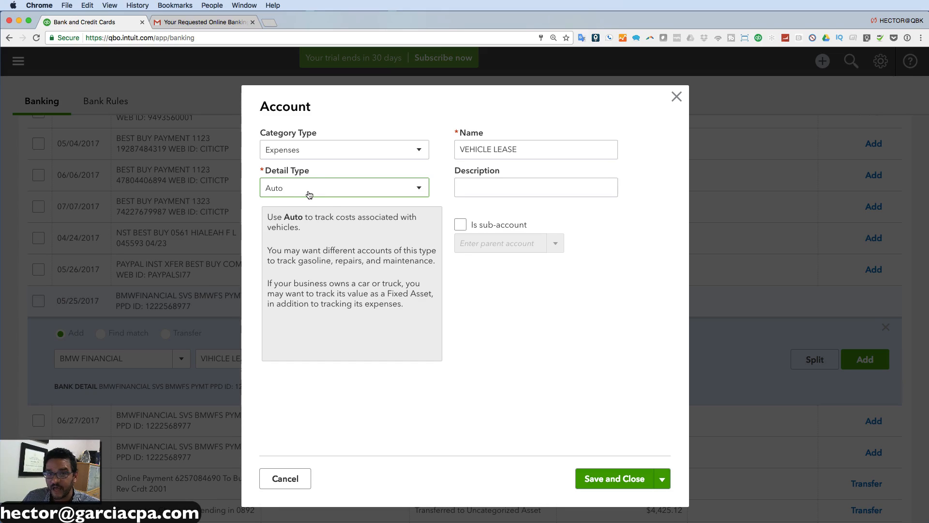
{"action": "left_click", "coordinate": [634, 478]}
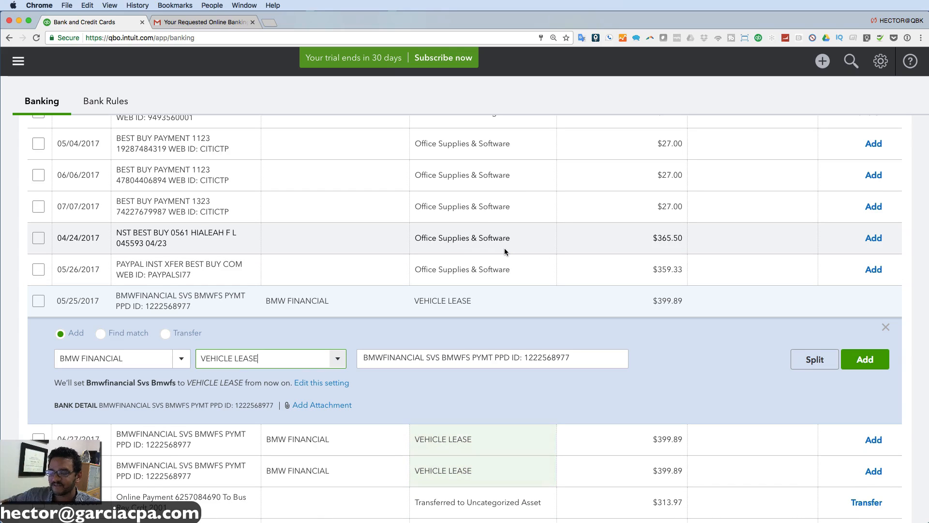
- Add the 05/25 $399.89 BMW Financial payment under category VEHICLE LEASE
{"action": "left_click_drag", "start_coordinate": [277, 367], "coordinate": [183, 353]}
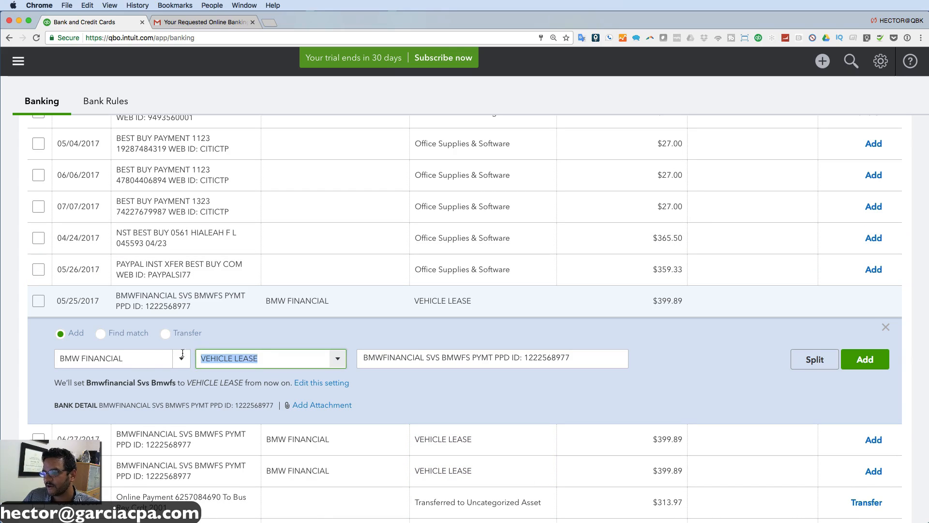
{"action": "left_click", "coordinate": [877, 362]}
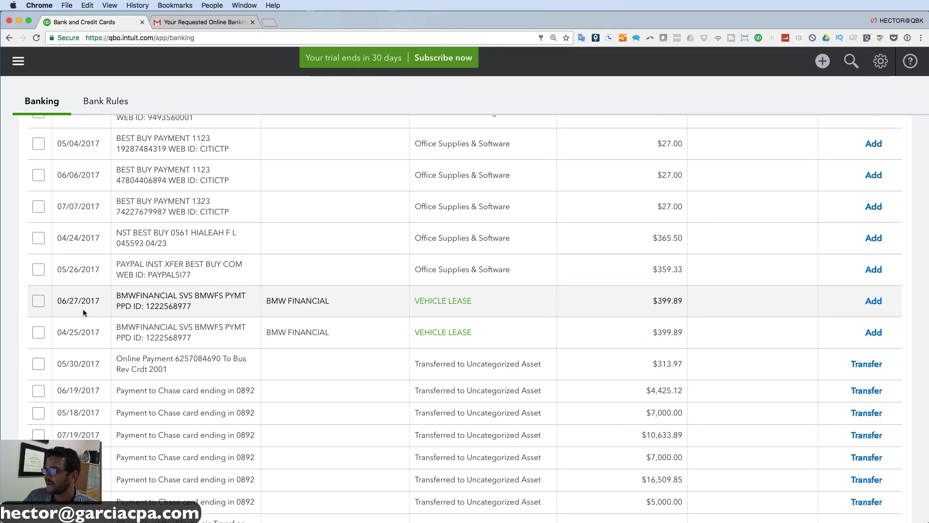
- Batch-accept the 06/27 and 04/25 $399.89 BMW payments as VEHICLE LEASE
{"action": "left_click", "coordinate": [38, 302]}
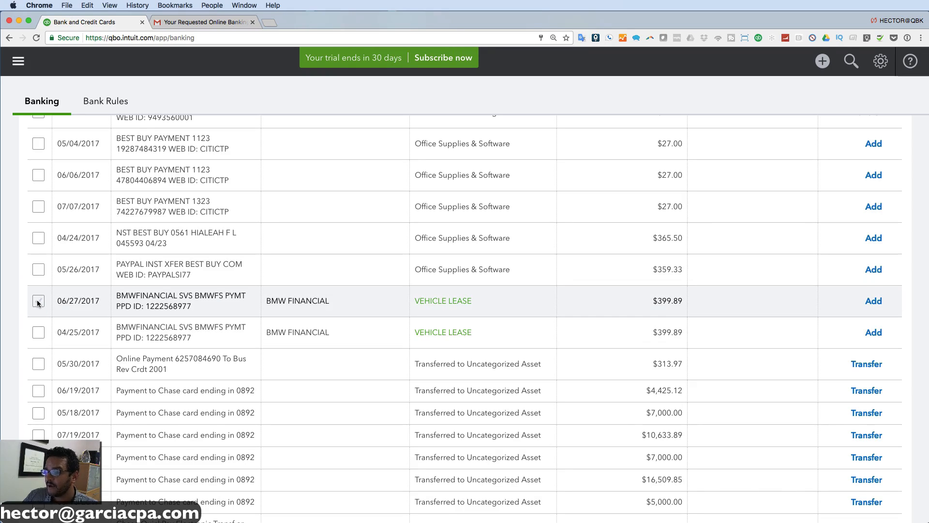
{"action": "left_click", "coordinate": [39, 333]}
{"action": "scroll", "coordinate": [322, 328], "scroll_direction": "up", "scroll_amount": 20}
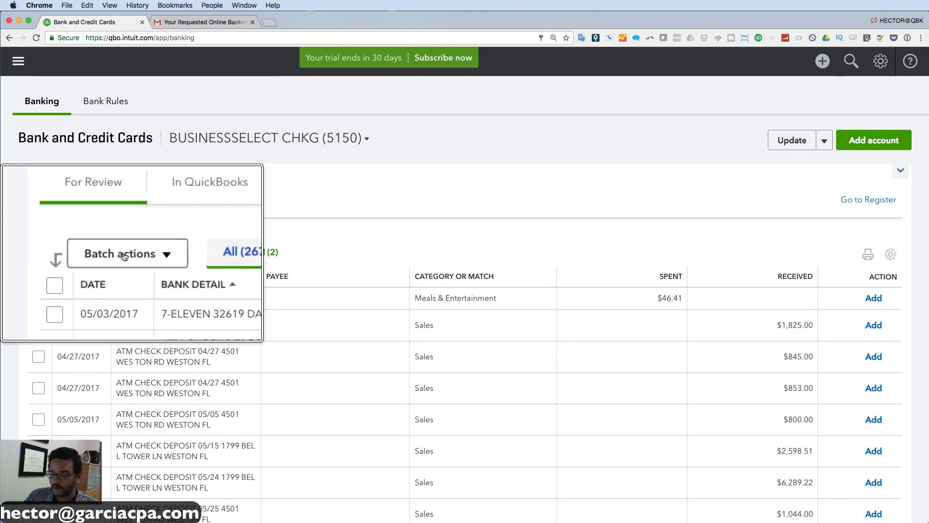
{"action": "left_click", "coordinate": [133, 256]}
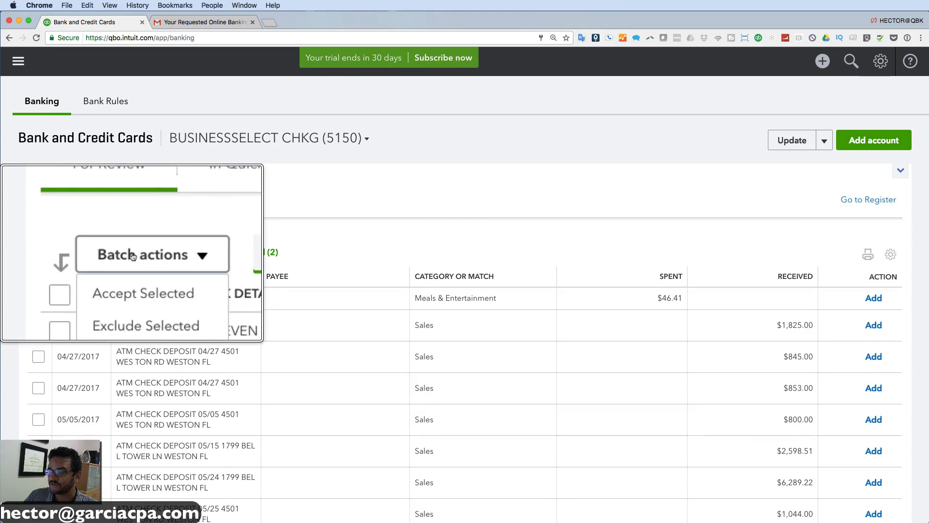
{"action": "left_click", "coordinate": [133, 281]}
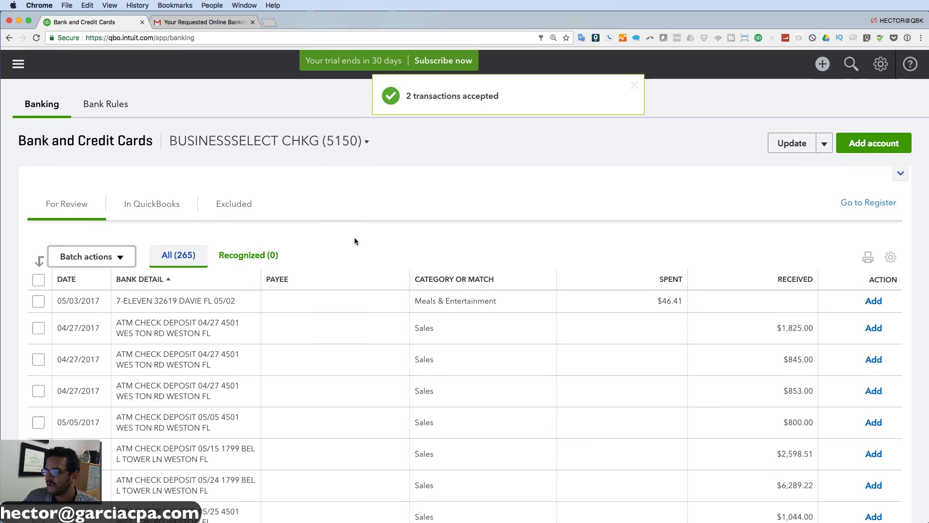
{"action": "scroll", "coordinate": [354, 241], "scroll_direction": "down", "scroll_amount": 15}
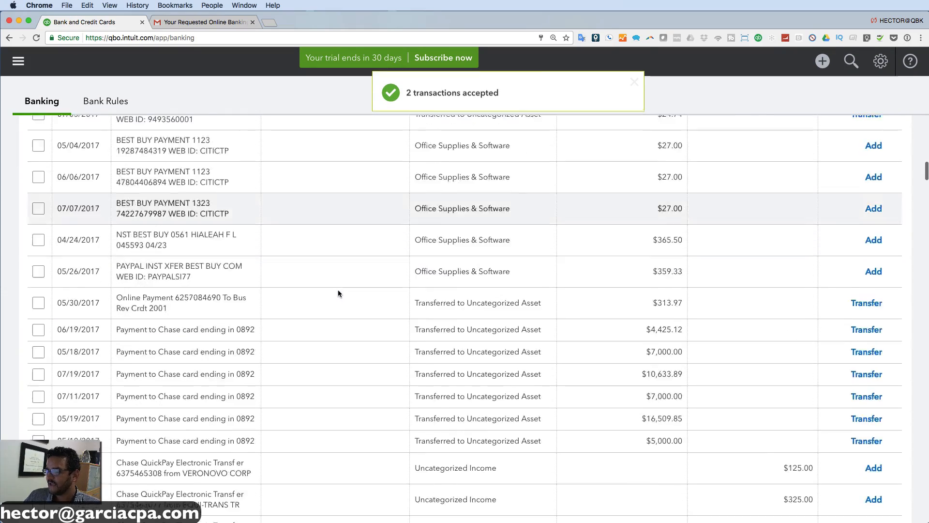
- Tick the GOOGLE PAYMENT deposits from 04/24 through 06/21/2017
{"action": "scroll", "coordinate": [337, 290], "scroll_direction": "down", "scroll_amount": 12}
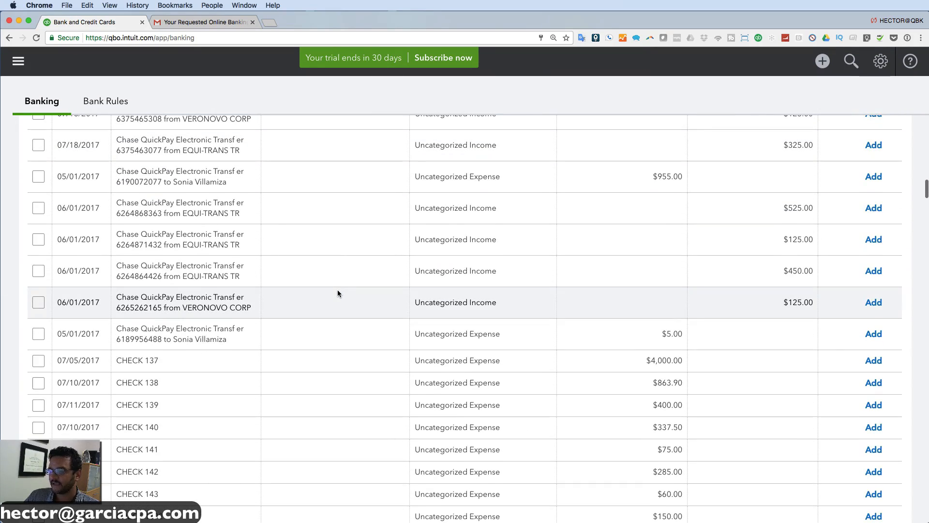
{"action": "scroll", "coordinate": [338, 293], "scroll_direction": "down", "scroll_amount": 20}
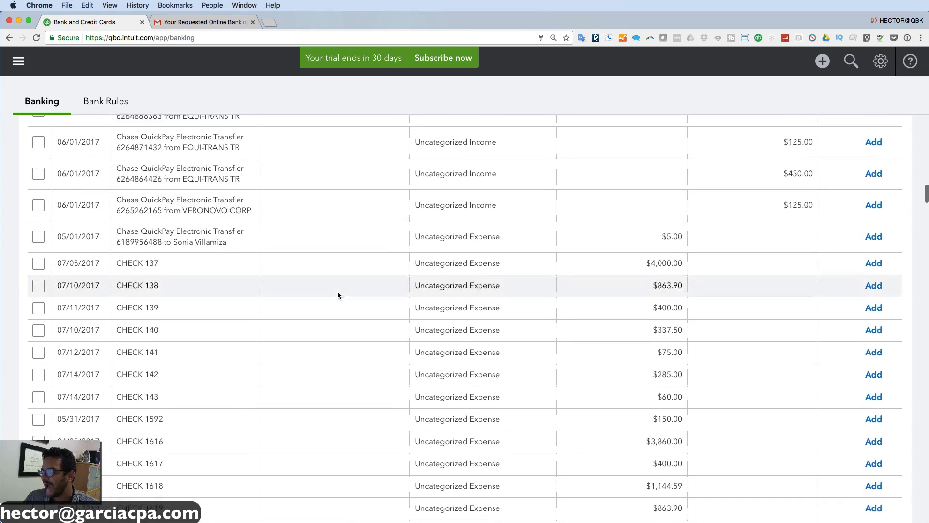
{"action": "scroll", "coordinate": [334, 289], "scroll_direction": "down", "scroll_amount": 2}
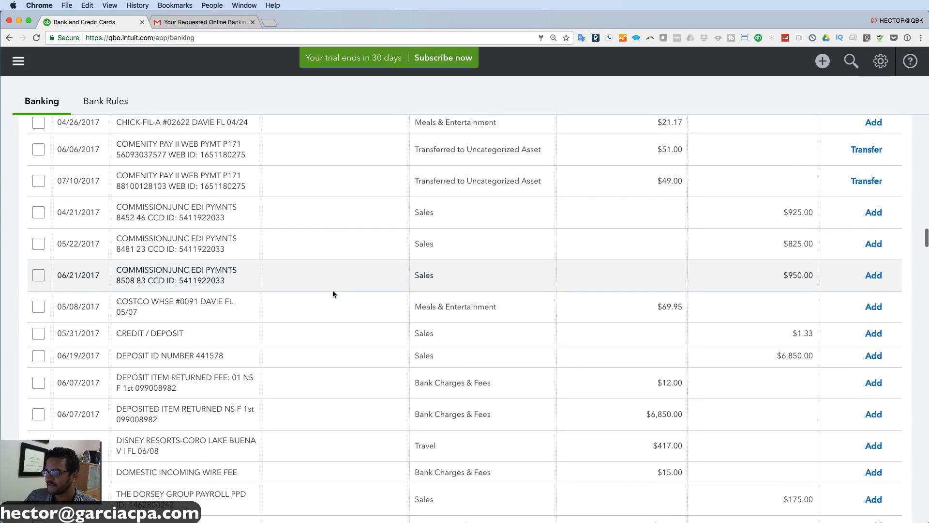
{"action": "scroll", "coordinate": [318, 265], "scroll_direction": "down", "scroll_amount": 8}
{"action": "scroll", "coordinate": [318, 265], "scroll_direction": "down", "scroll_amount": 4}
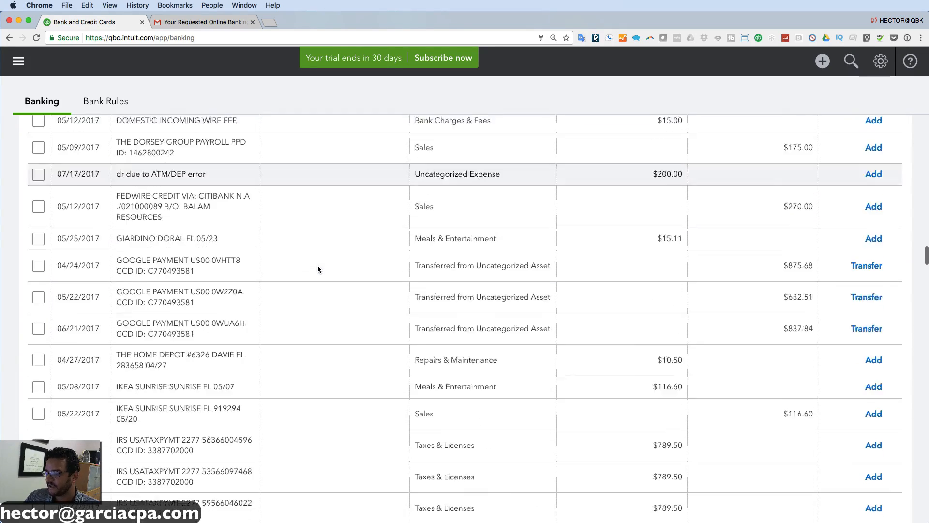
{"action": "scroll", "coordinate": [318, 265], "scroll_direction": "up", "scroll_amount": 1}
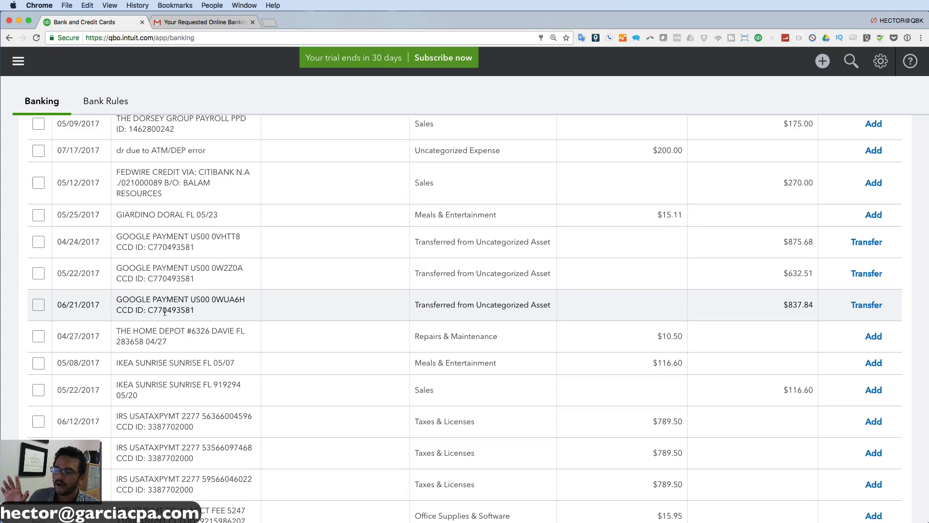
{"action": "left_click", "coordinate": [39, 242]}
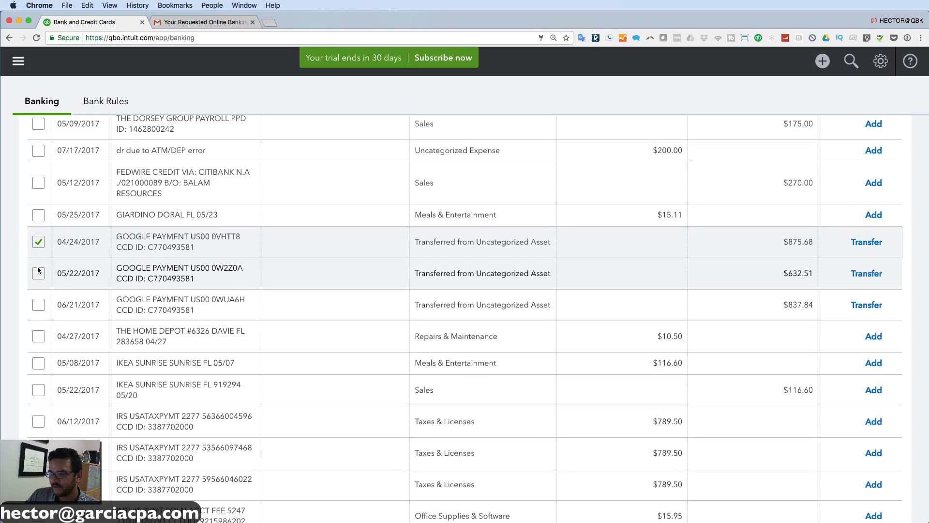
{"action": "left_click", "coordinate": [39, 304], "text": "shift"}
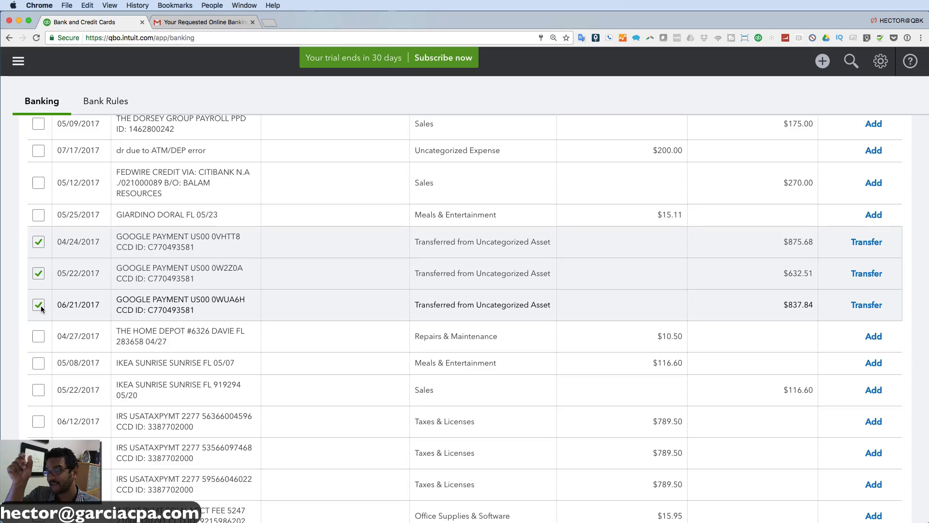
{"action": "scroll", "coordinate": [81, 308], "scroll_direction": "down", "scroll_amount": 15}
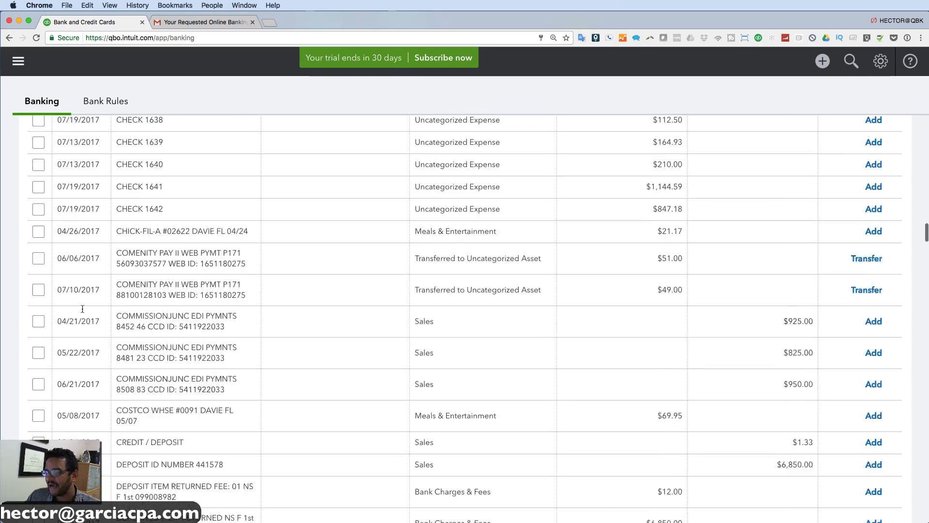
{"action": "scroll", "coordinate": [80, 307], "scroll_direction": "up", "scroll_amount": 20}
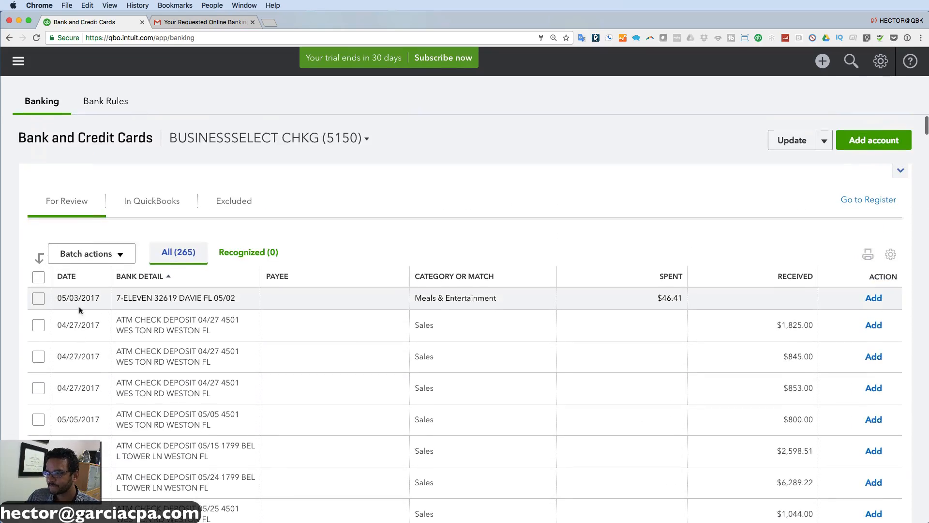
- Create GOOGLE PAYMENTS as a new vendor payee for the ticked deposits
{"action": "left_click", "coordinate": [85, 255]}
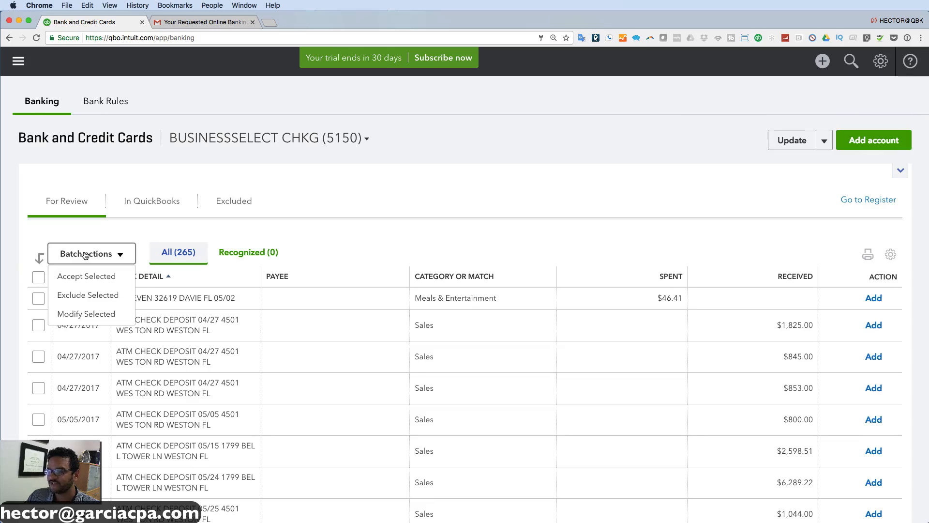
{"action": "left_click", "coordinate": [88, 314]}
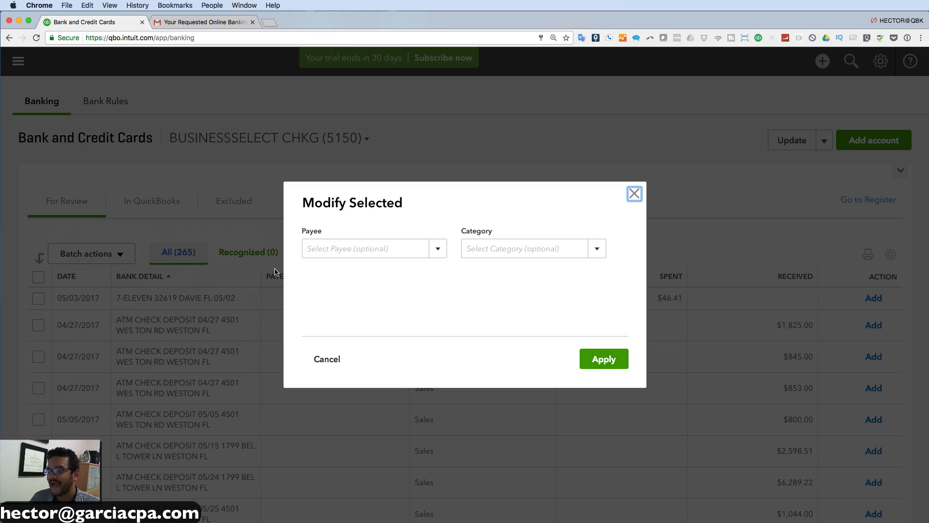
{"action": "left_click", "coordinate": [332, 249]}
{"action": "type", "text": "GOOGLE"}
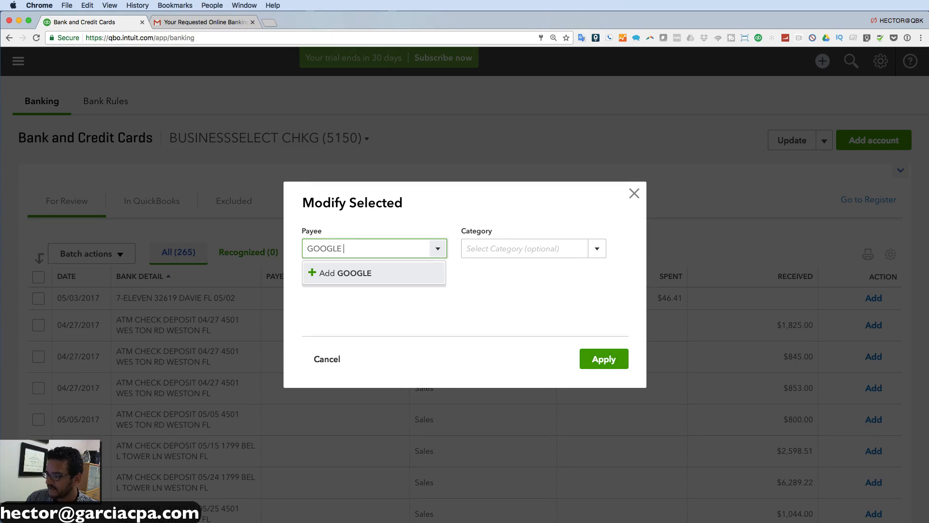
{"action": "type", "text": " PAYMENTS"}
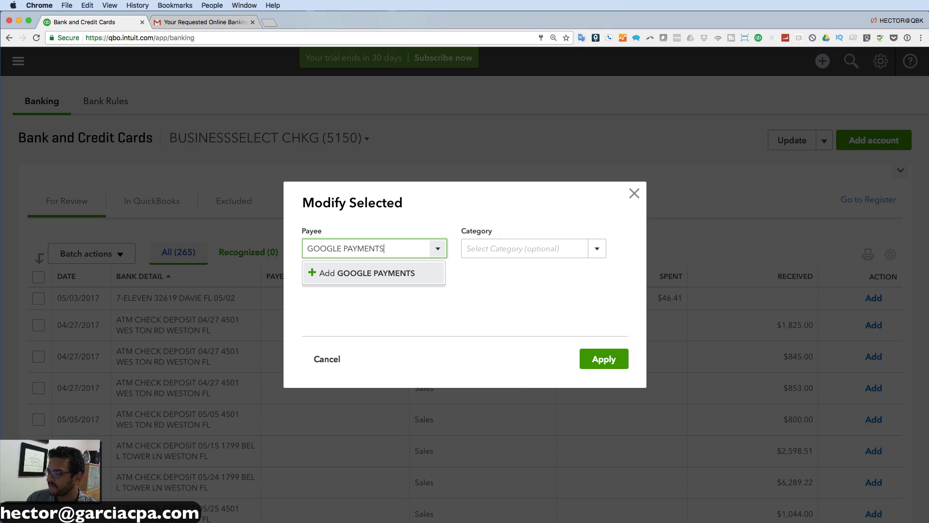
{"action": "left_click", "coordinate": [329, 273]}
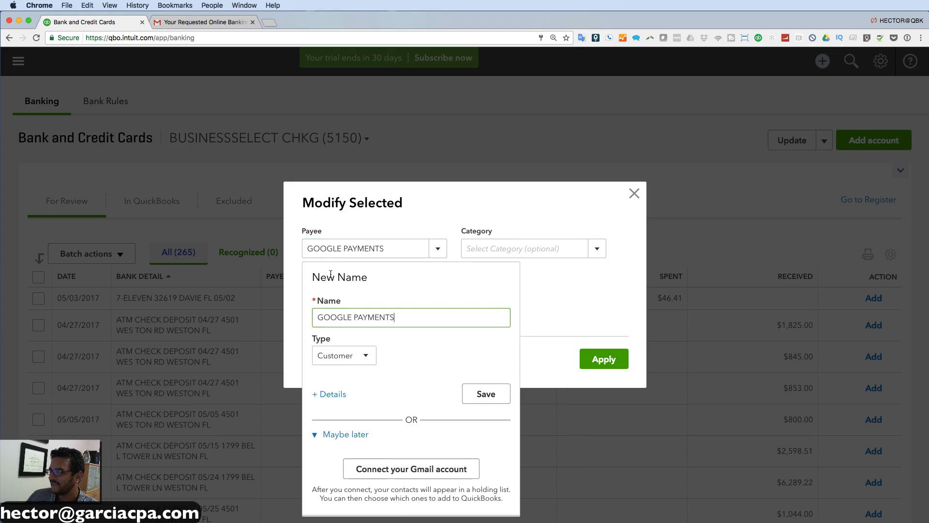
{"action": "left_click", "coordinate": [335, 356]}
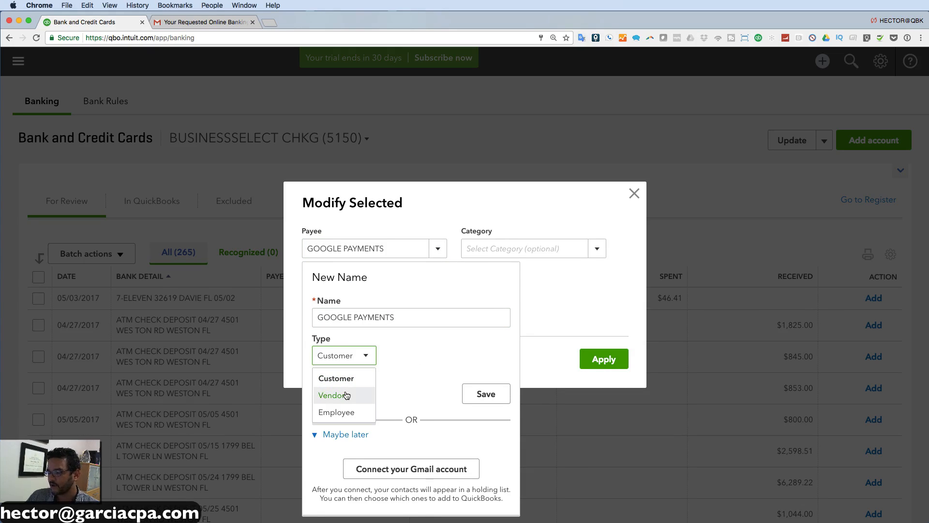
{"action": "left_click", "coordinate": [347, 396]}
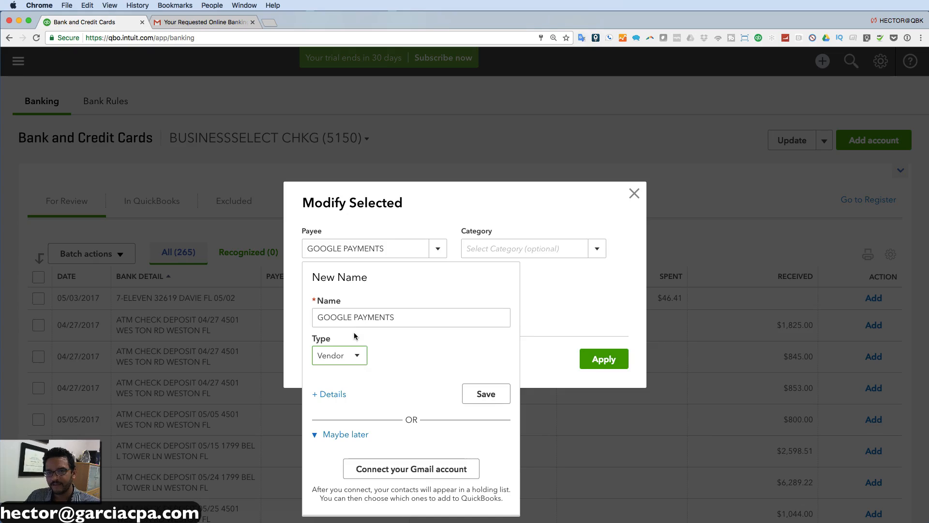
{"action": "left_click", "coordinate": [494, 394]}
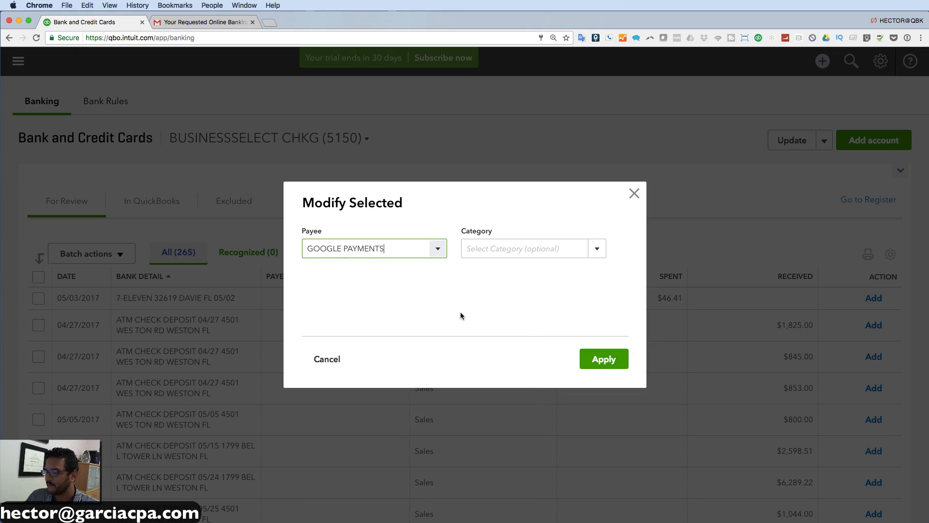
- Set the deposits' category to Sales and apply the batch change
{"action": "left_click", "coordinate": [507, 242]}
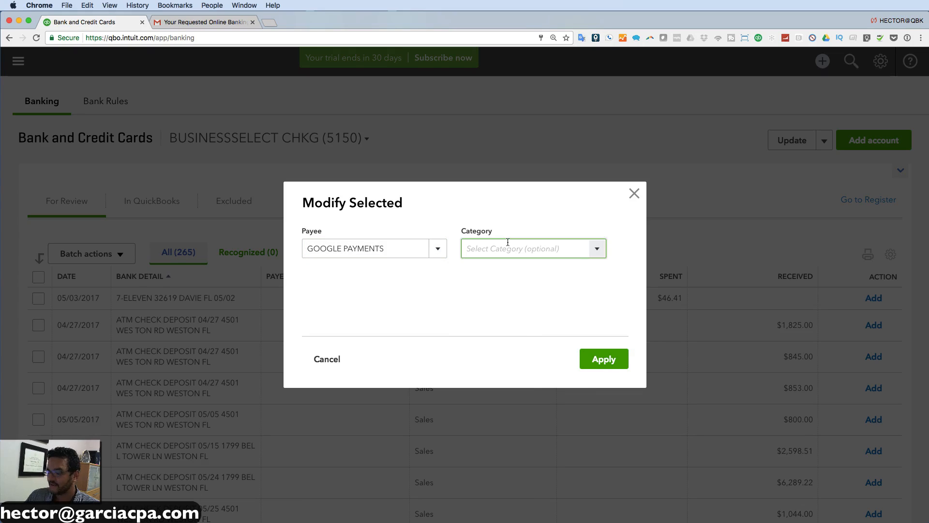
{"action": "type", "text": "S"}
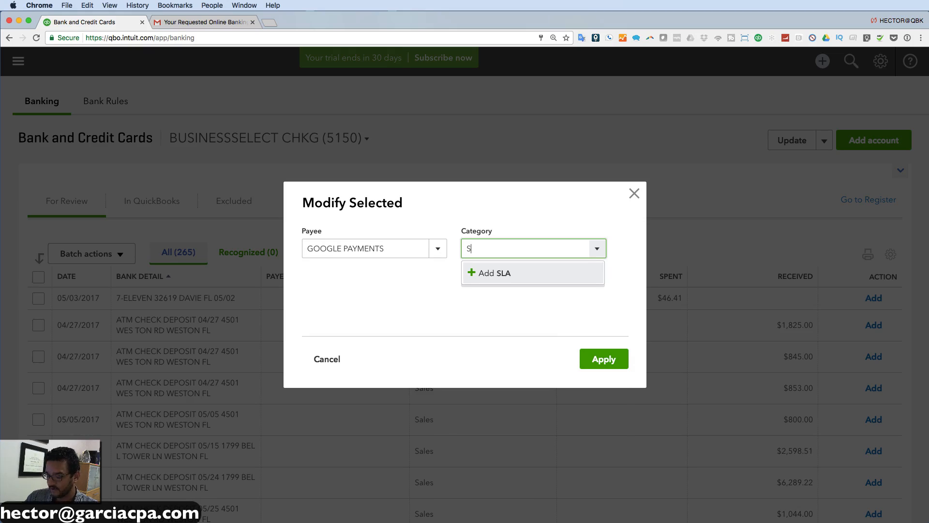
{"action": "type", "text": "LAales"}
{"action": "left_click", "coordinate": [509, 293]}
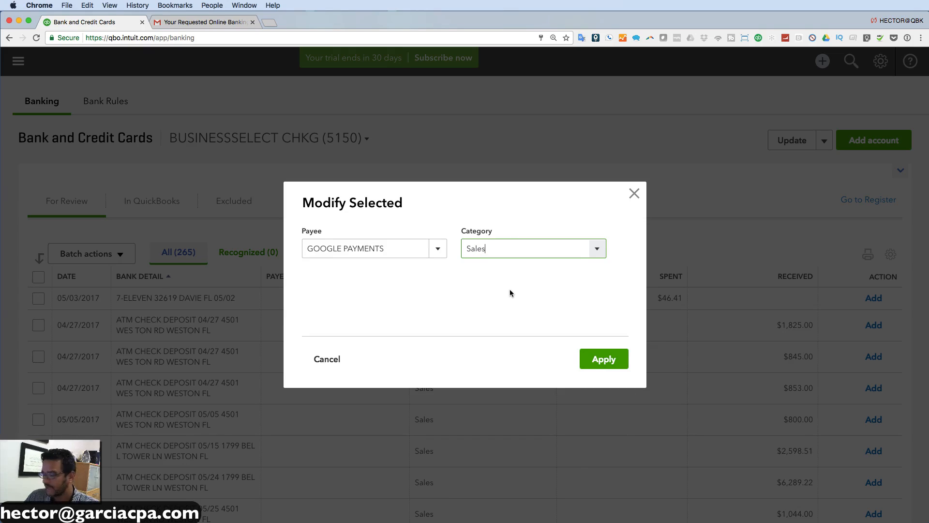
{"action": "double_click", "coordinate": [487, 250]}
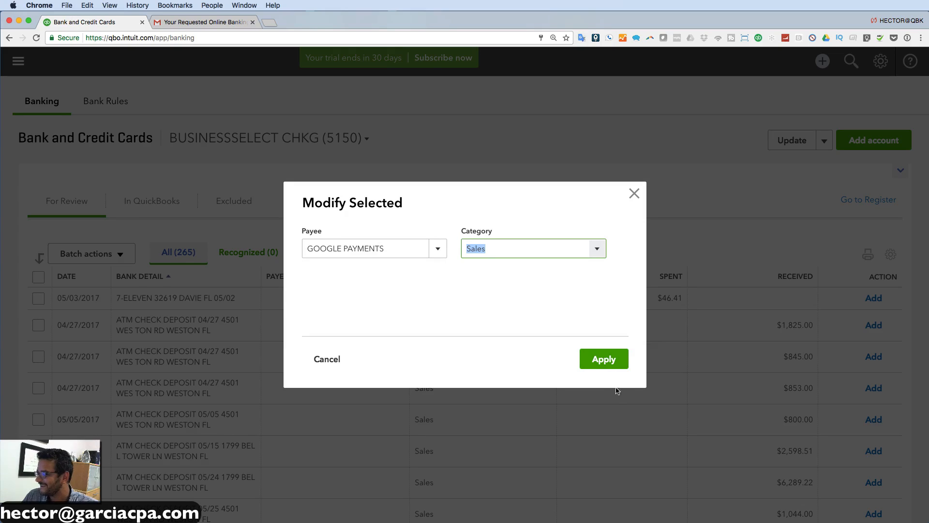
{"action": "left_click", "coordinate": [605, 359]}
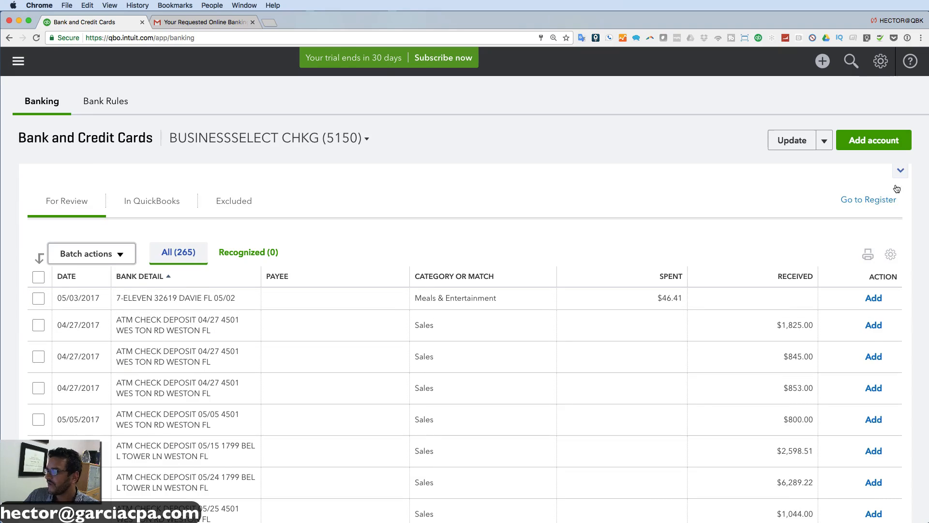
- Reapply payee GOOGLE PAYMENTS and category Sales to the checked deposits
{"action": "scroll", "coordinate": [873, 209], "scroll_direction": "down", "scroll_amount": 3}
{"action": "left_click_drag", "start_coordinate": [926, 136], "coordinate": [908, 261]}
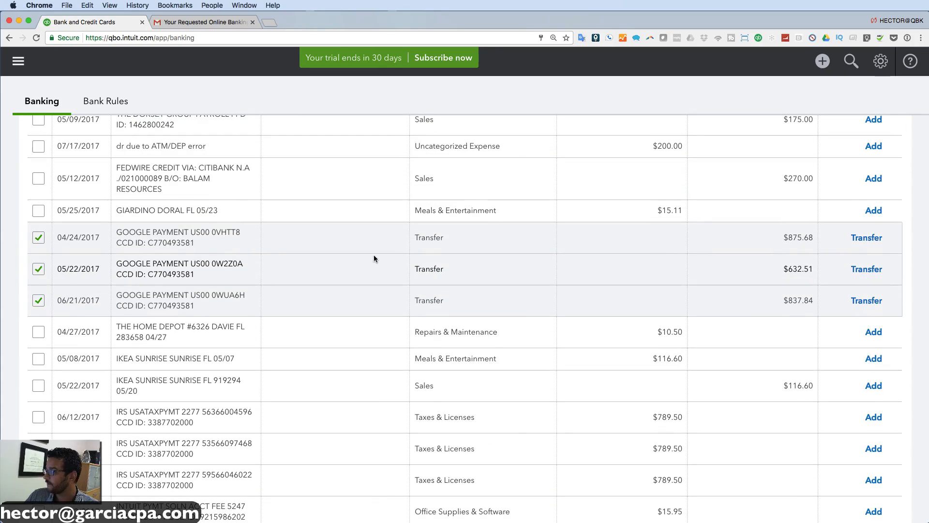
{"action": "scroll", "coordinate": [173, 243], "scroll_direction": "up", "scroll_amount": 15}
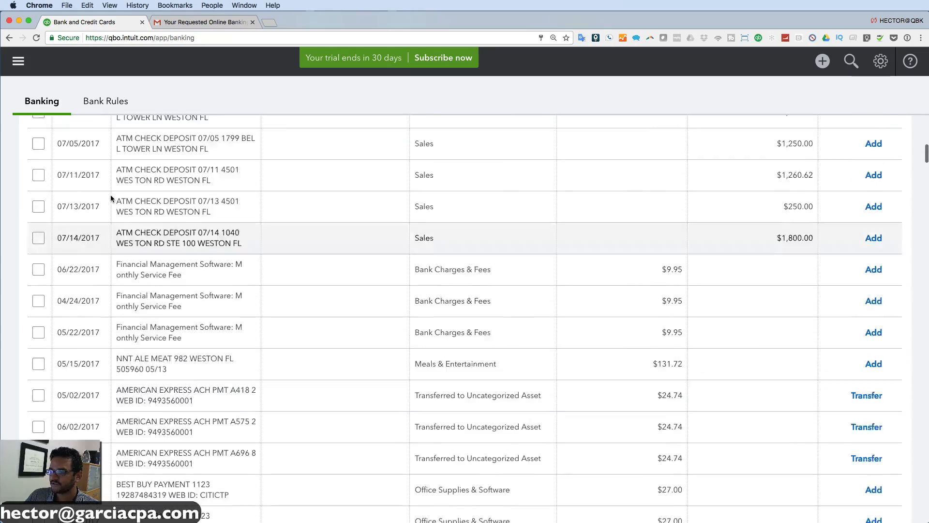
{"action": "scroll", "coordinate": [111, 198], "scroll_direction": "up", "scroll_amount": 5}
{"action": "left_click", "coordinate": [76, 255]}
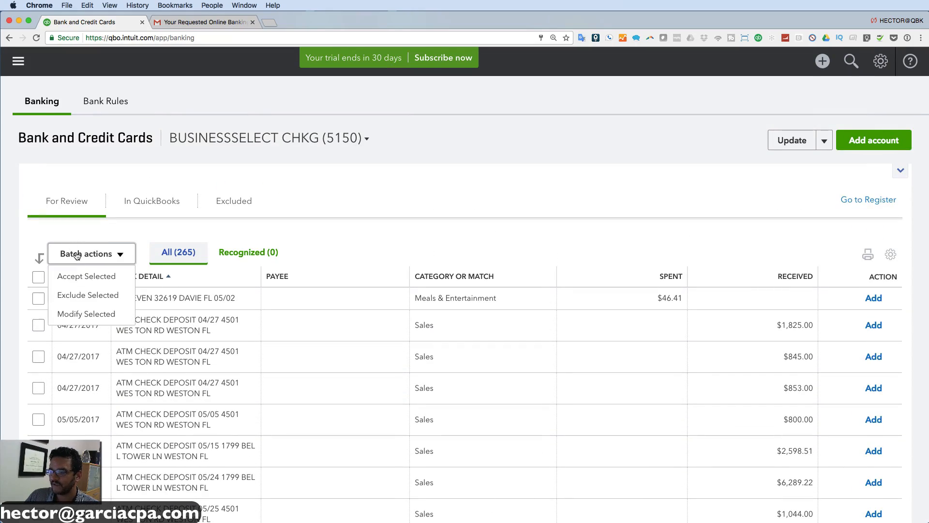
{"action": "left_click", "coordinate": [77, 314]}
{"action": "left_click", "coordinate": [376, 248]}
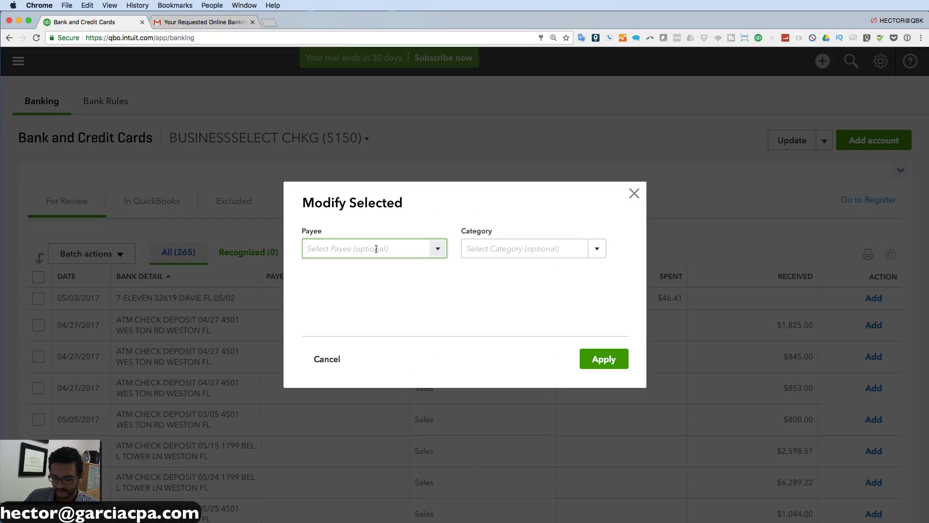
{"action": "type", "text": "GOOG"}
{"action": "left_click", "coordinate": [372, 290]}
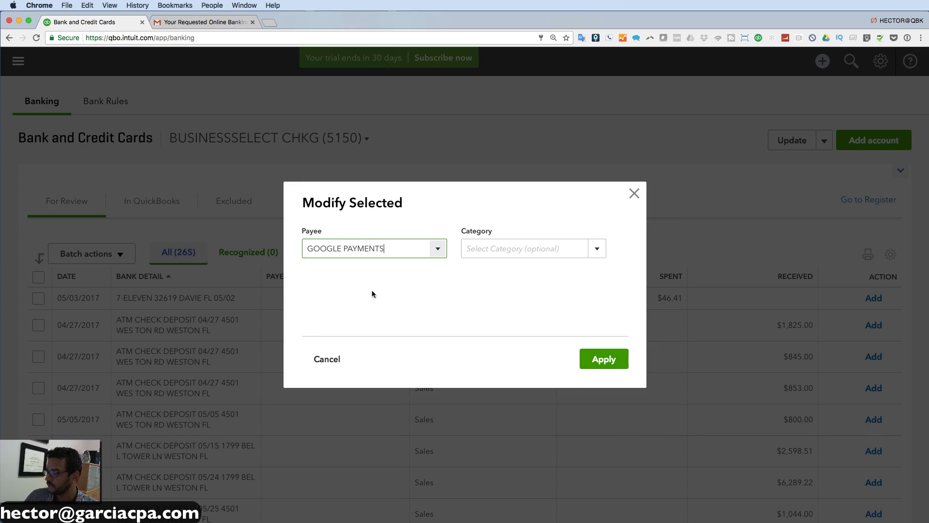
{"action": "left_click", "coordinate": [535, 248]}
{"action": "type", "text": "Sales"}
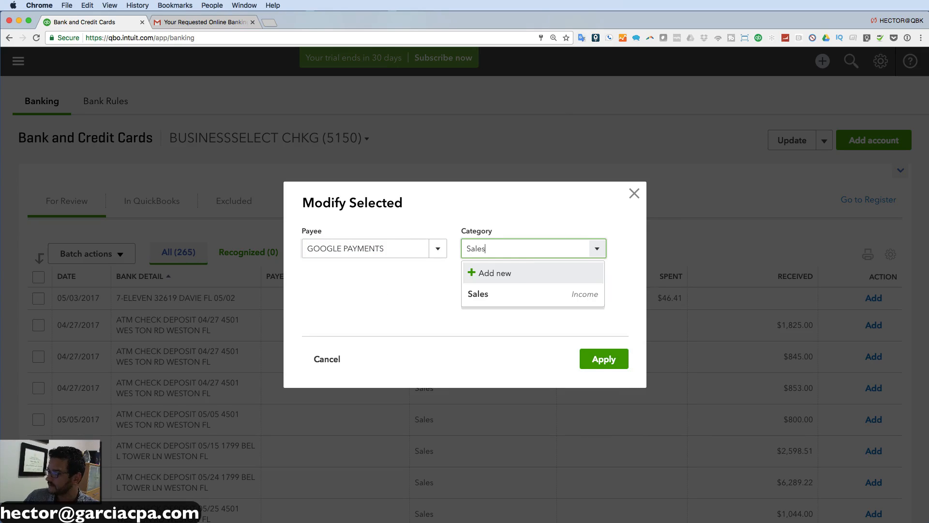
{"action": "left_click", "coordinate": [503, 294]}
{"action": "left_click", "coordinate": [604, 359]}
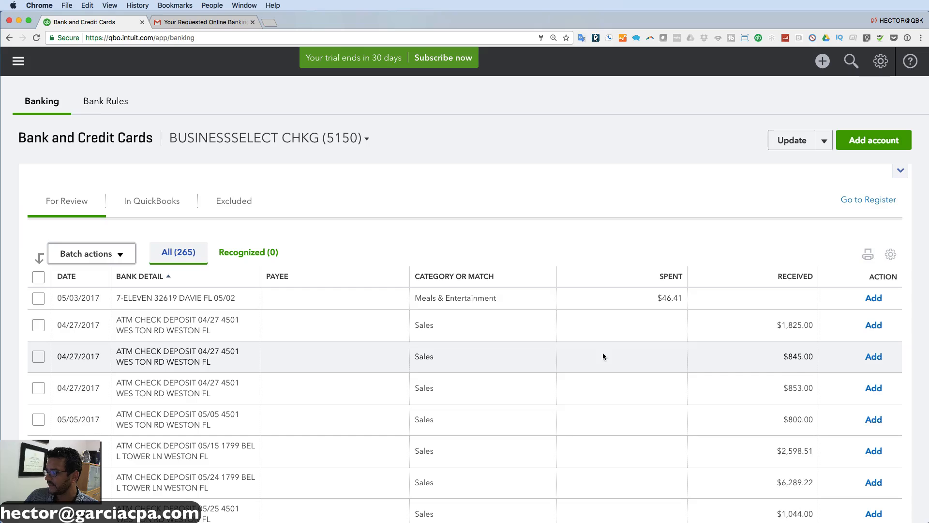
- Accept all the checked Google deposits in one batch
{"action": "scroll", "coordinate": [368, 198], "scroll_direction": "down", "scroll_amount": 2}
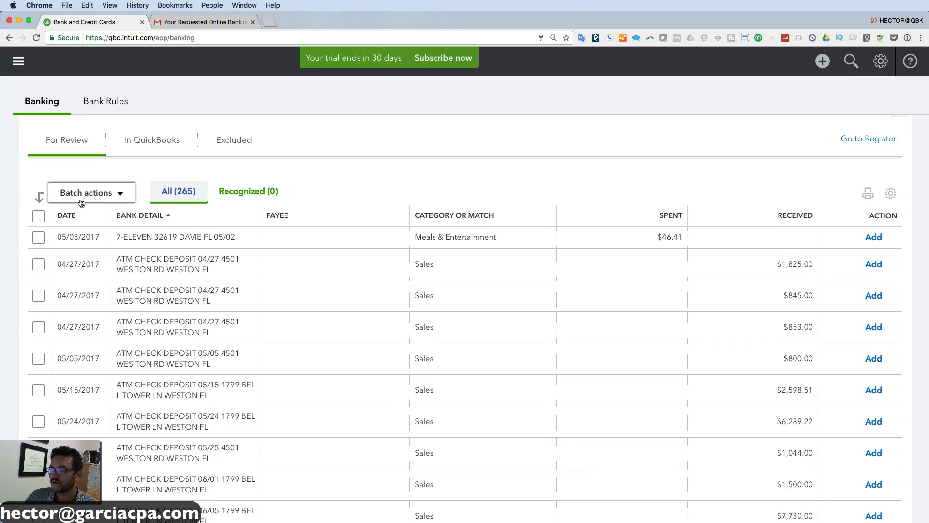
{"action": "left_click", "coordinate": [81, 196]}
{"action": "left_click", "coordinate": [72, 215]}
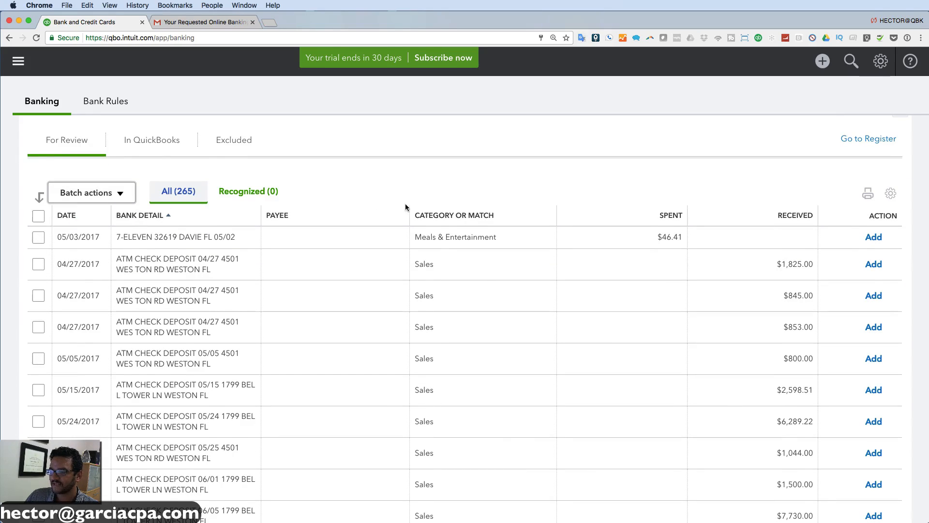
{"action": "scroll", "coordinate": [405, 234], "scroll_direction": "down", "scroll_amount": 20}
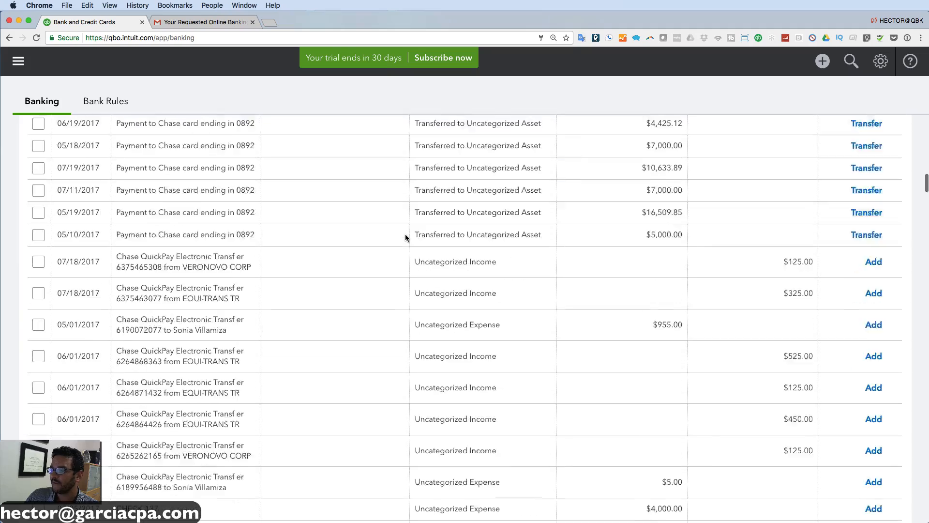
{"action": "scroll", "coordinate": [406, 236], "scroll_direction": "down", "scroll_amount": 2}
{"action": "scroll", "coordinate": [228, 225], "scroll_direction": "up", "scroll_amount": 3}
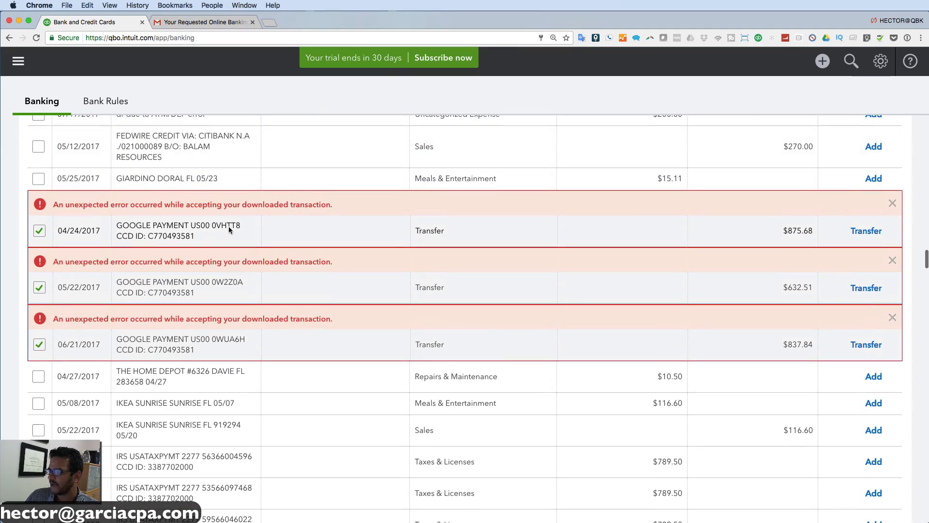
- Add the 04/24 Google payment with payee GOOGLE PAYMENTS and category Sales
{"action": "left_click", "coordinate": [314, 224]}
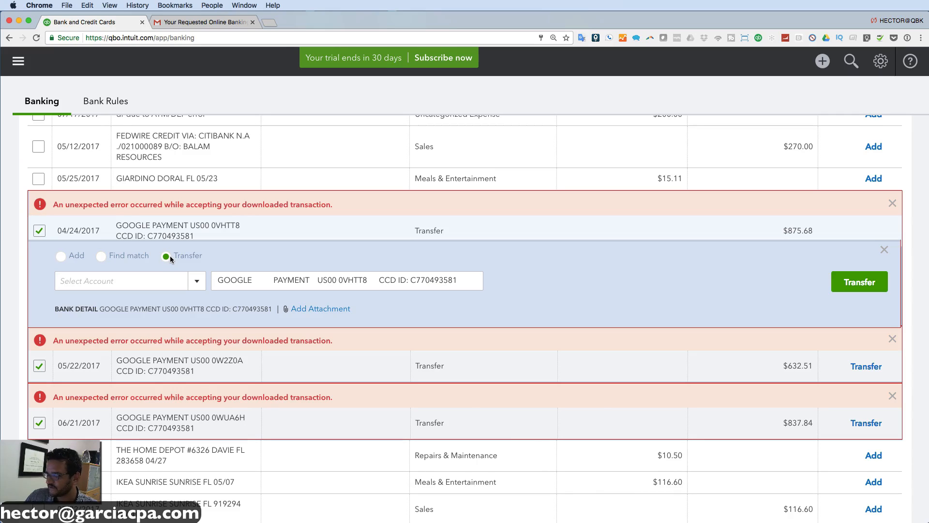
{"action": "left_click", "coordinate": [60, 256]}
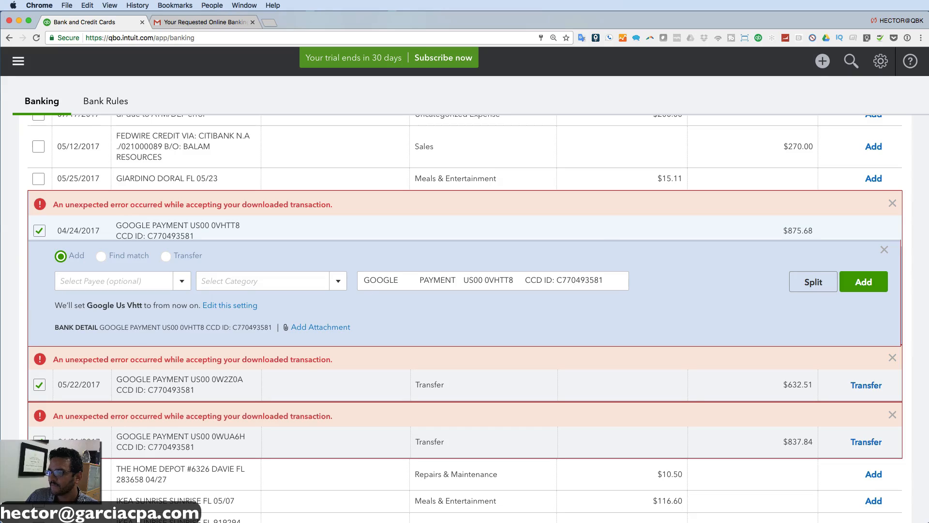
{"action": "left_click", "coordinate": [78, 285]}
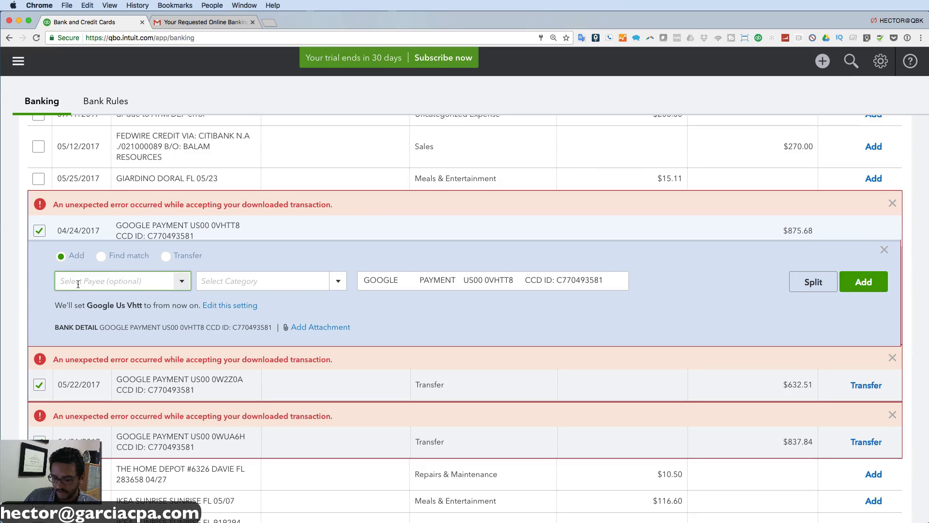
{"action": "type", "text": "goo"}
{"action": "key", "text": "BackSpace"}
{"action": "key", "text": "BackSpace"}
{"action": "key", "text": "BackSpace"}
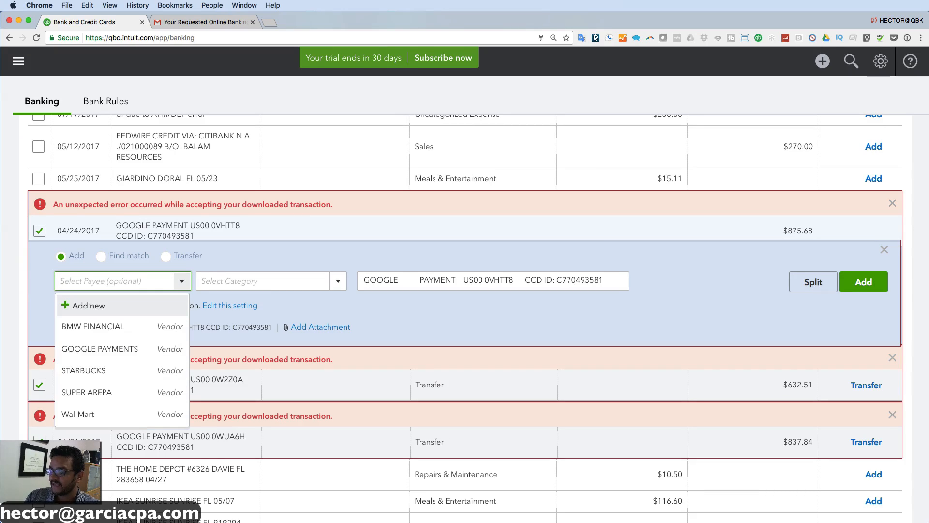
{"action": "type", "text": "GOOGLE PAYMENTS"}
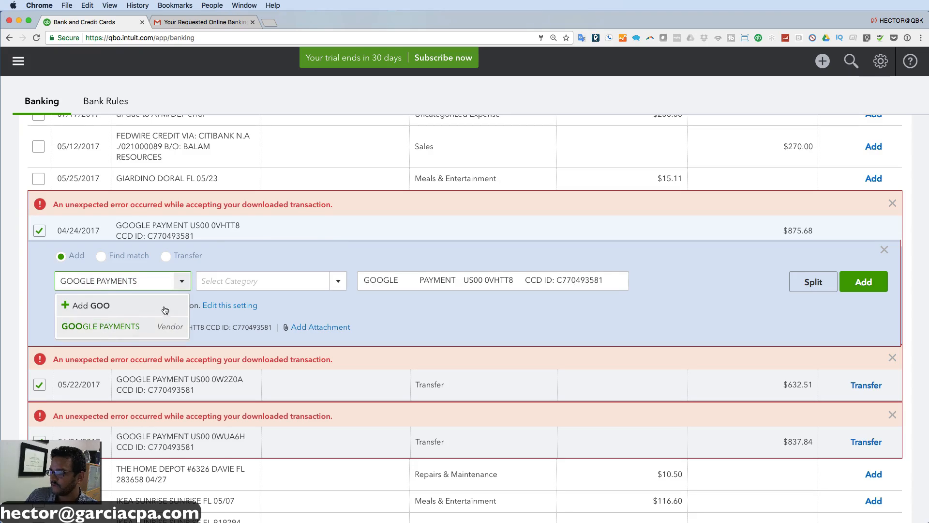
{"action": "key", "text": "Tab"}
{"action": "type", "text": "S"}
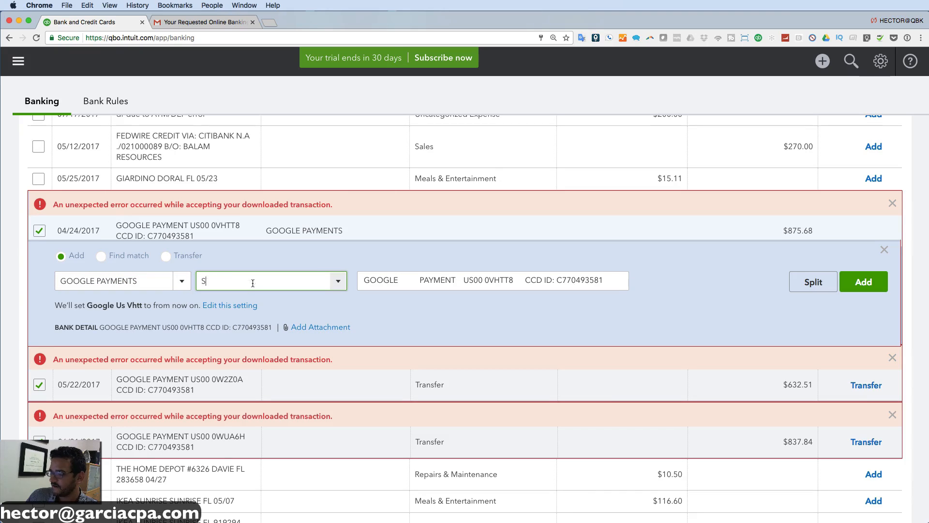
{"action": "left_click", "coordinate": [224, 325]}
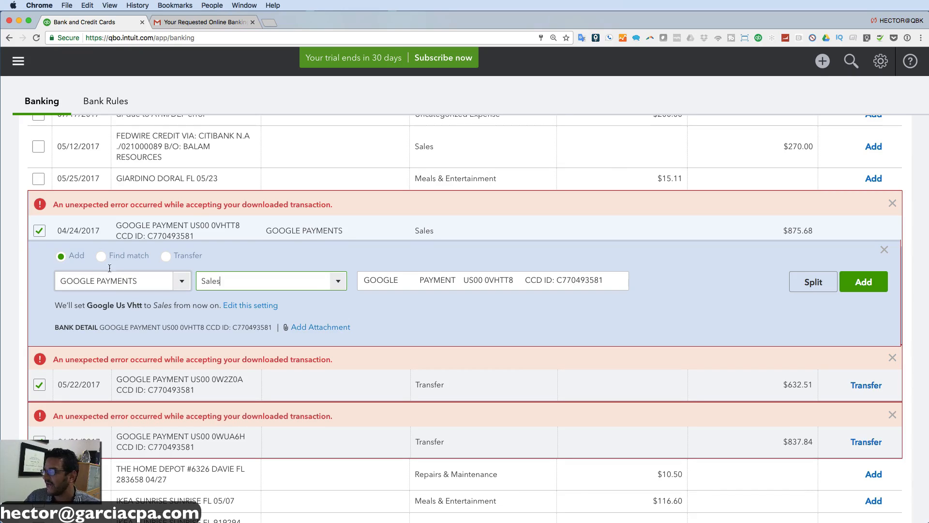
{"action": "key", "text": "Tab"}
{"action": "key", "text": "Tab"}
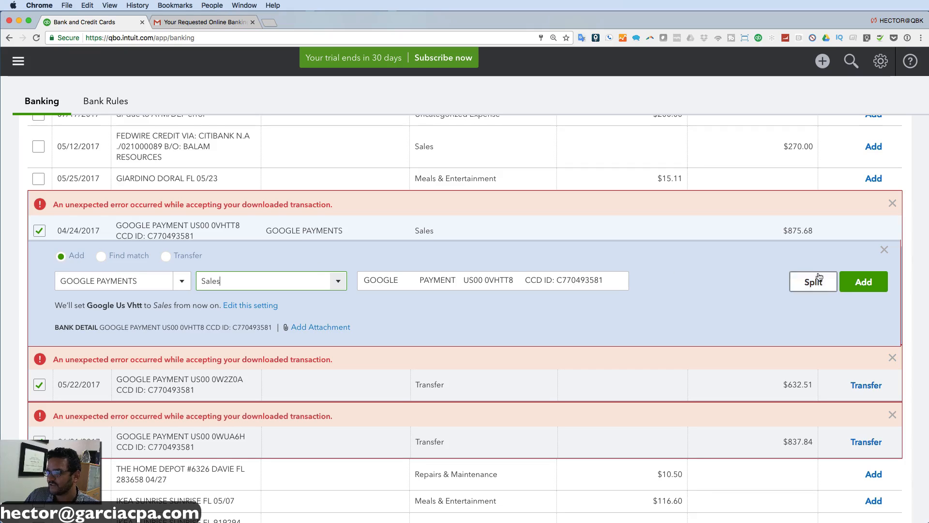
{"action": "key", "text": "Return"}
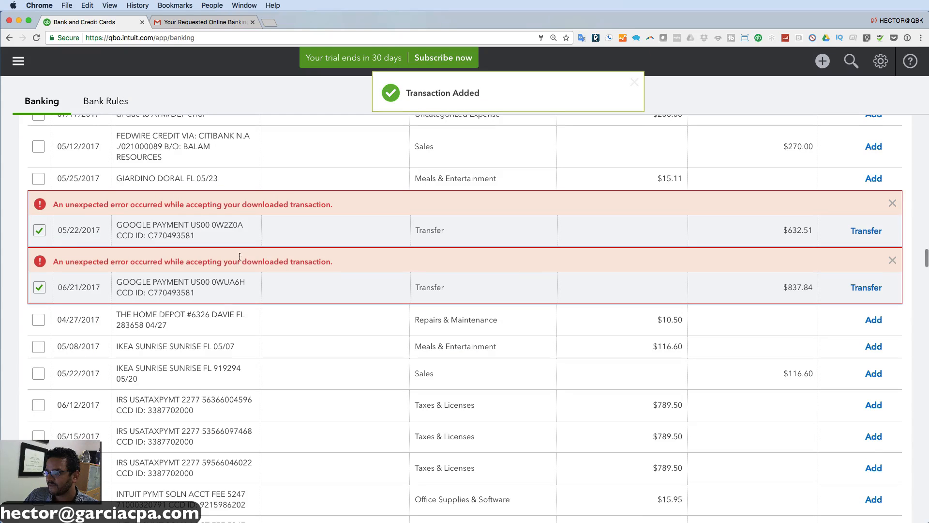
- Add the 05/22 Google payment as GOOGLE PAYMENTS under Sales
{"action": "left_click", "coordinate": [189, 221]}
{"action": "left_click", "coordinate": [60, 255]}
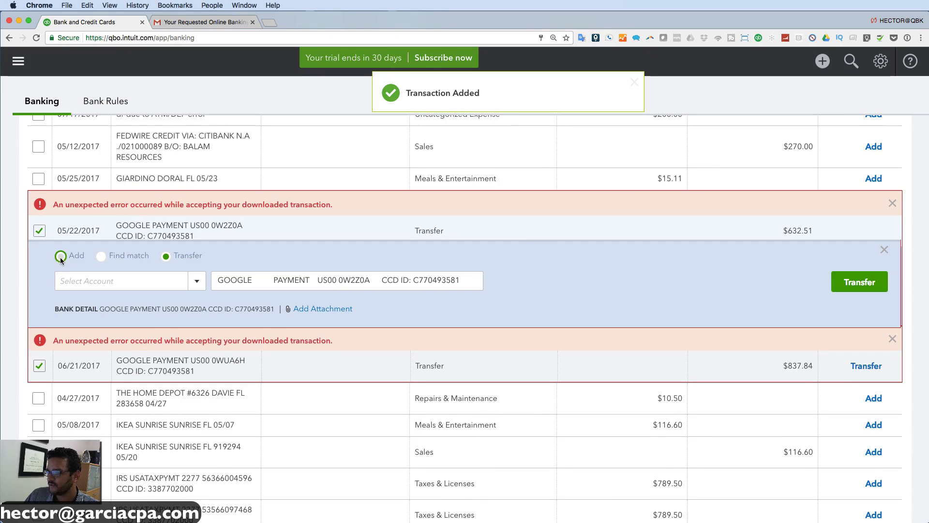
{"action": "left_click", "coordinate": [90, 281]}
{"action": "type", "text": "GG"}
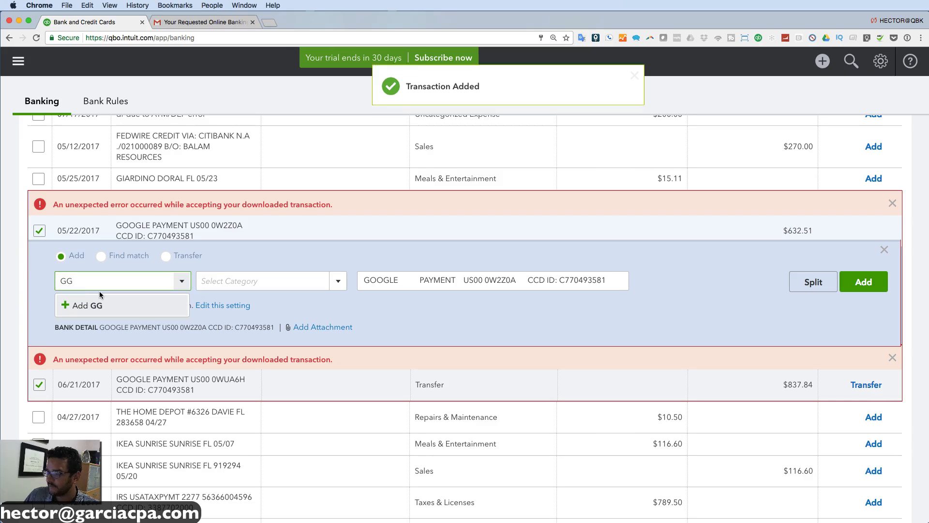
{"action": "key", "text": "BackSpace"}
{"action": "left_click", "coordinate": [99, 329]}
{"action": "left_click", "coordinate": [242, 281]}
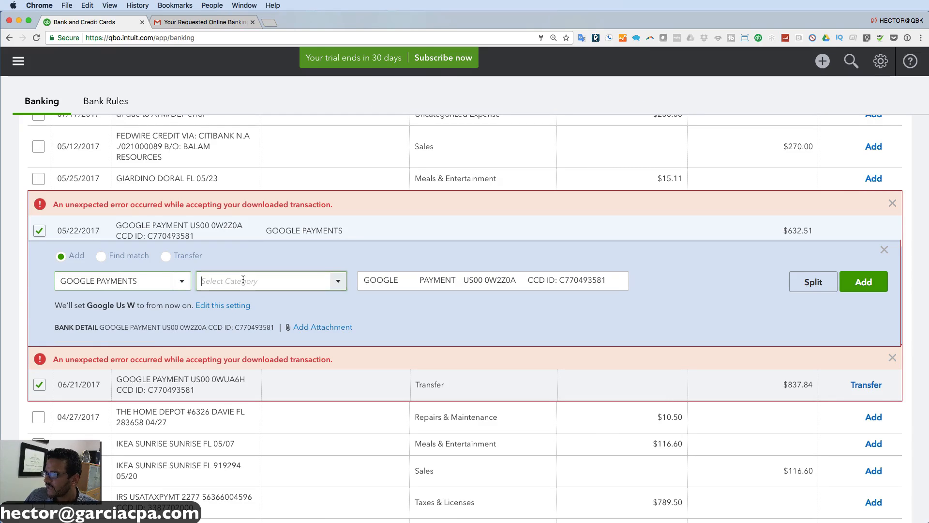
{"action": "type", "text": "SA"}
{"action": "left_click", "coordinate": [234, 332]}
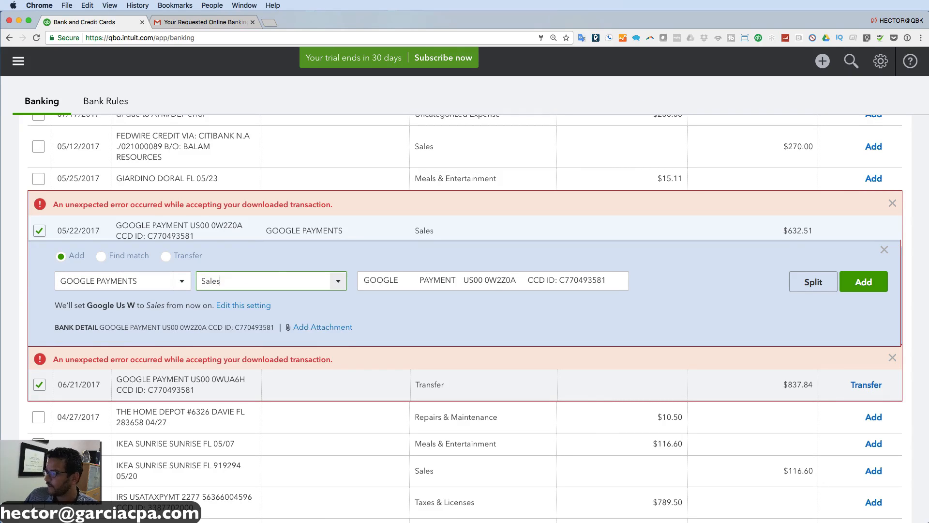
{"action": "left_click", "coordinate": [864, 282]}
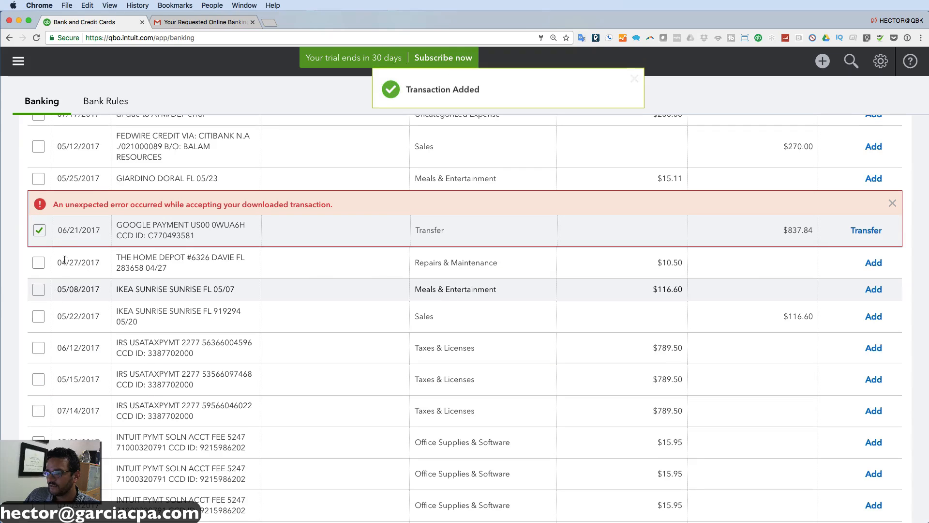
- Add the 06/21 $837.84 Google payment as GOOGLE PAYMENTS under Sales
{"action": "left_click", "coordinate": [71, 231]}
{"action": "left_click", "coordinate": [61, 256]}
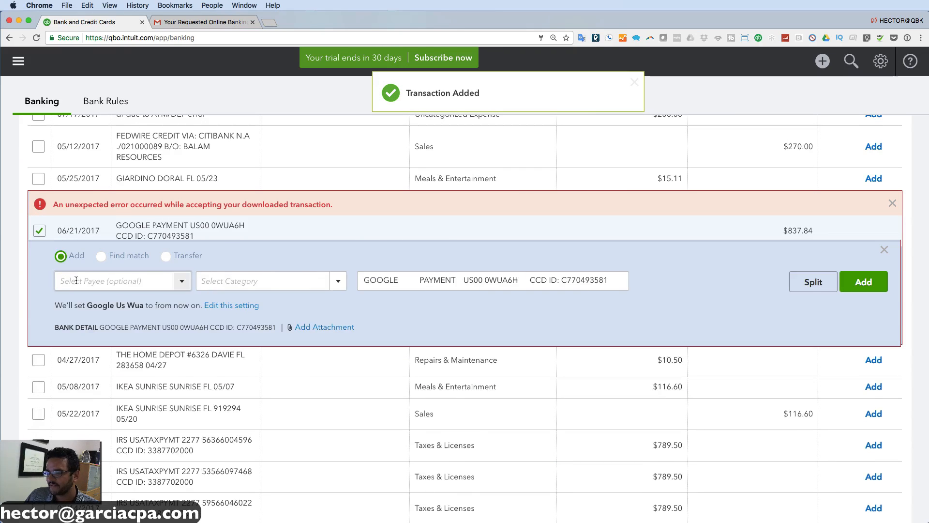
{"action": "left_click", "coordinate": [71, 280]}
{"action": "type", "text": "GOOGLE PAYMENTS"}
{"action": "key", "text": "Down"}
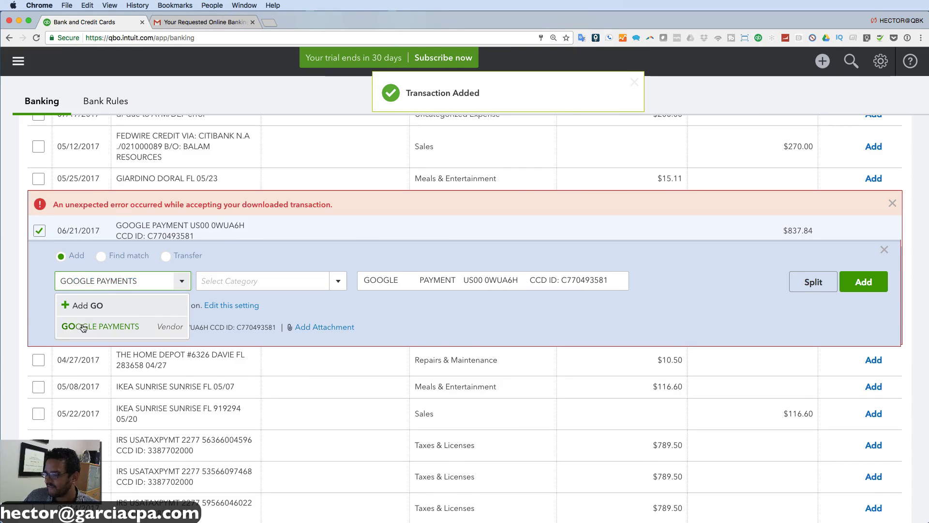
{"action": "key", "text": "Tab"}
{"action": "type", "text": "SASL"}
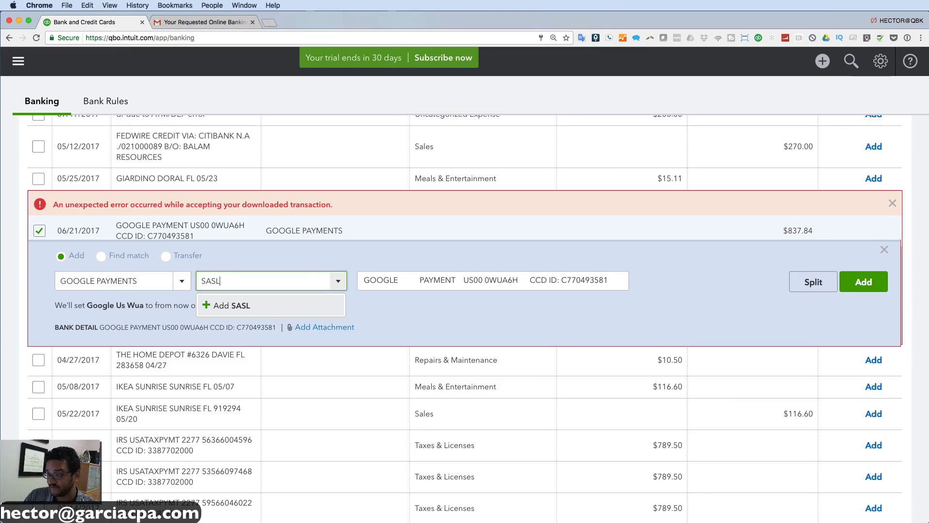
{"action": "key", "text": "BackSpace"}
{"action": "key", "text": "BackSpace"}
{"action": "key", "text": "Down"}
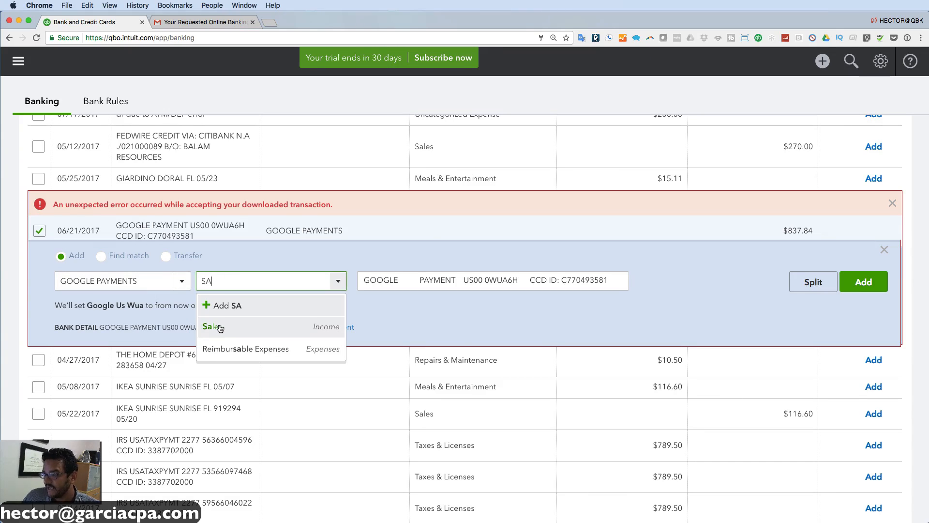
{"action": "key", "text": "Return"}
{"action": "left_click", "coordinate": [855, 284]}
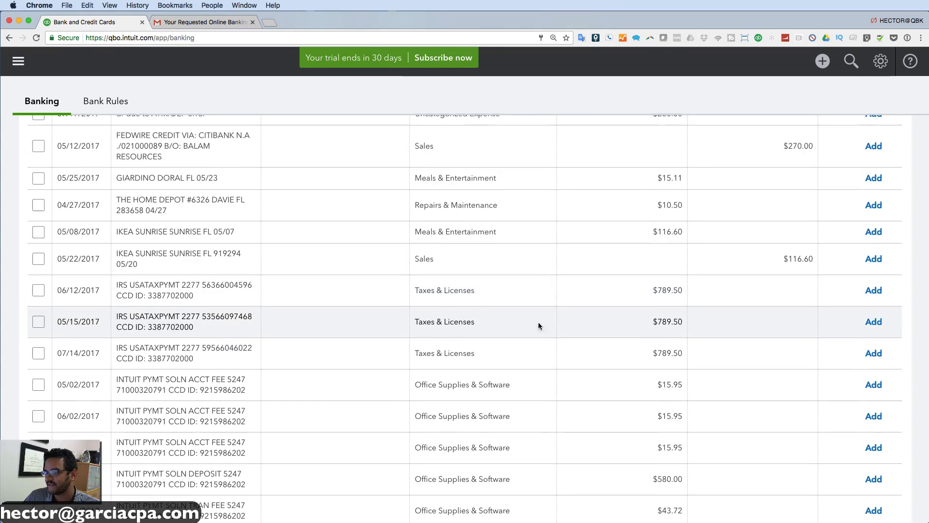
- Tick the INTUIT PYMT SOLN fee rows from 05/02 through 05/24
{"action": "scroll", "coordinate": [538, 321], "scroll_direction": "down", "scroll_amount": 5}
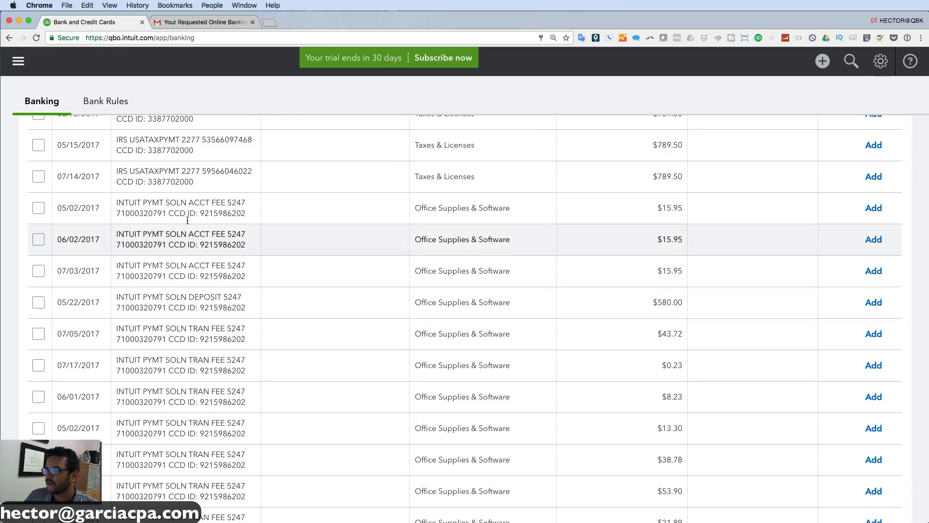
{"action": "left_click_drag", "start_coordinate": [131, 202], "coordinate": [232, 200]}
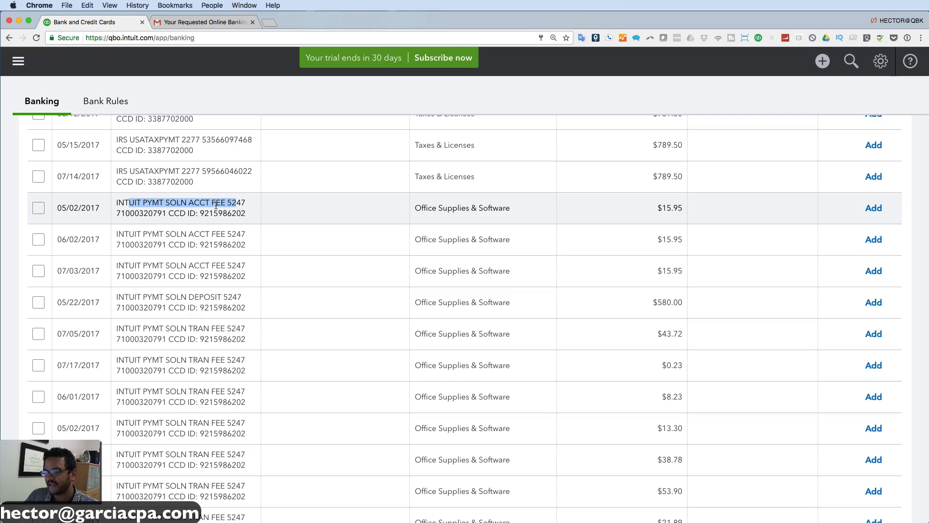
{"action": "left_click", "coordinate": [216, 206]}
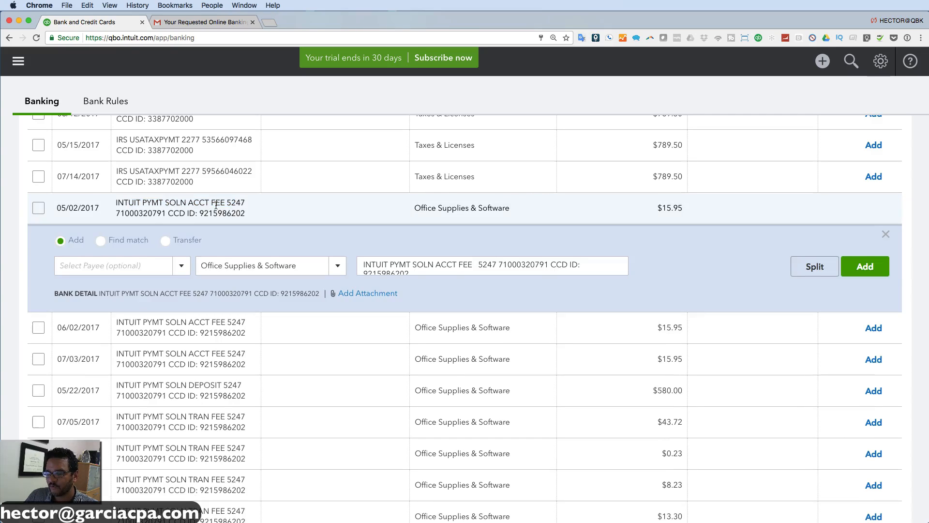
{"action": "left_click", "coordinate": [40, 209]}
{"action": "scroll", "coordinate": [206, 310], "scroll_direction": "down", "scroll_amount": 10}
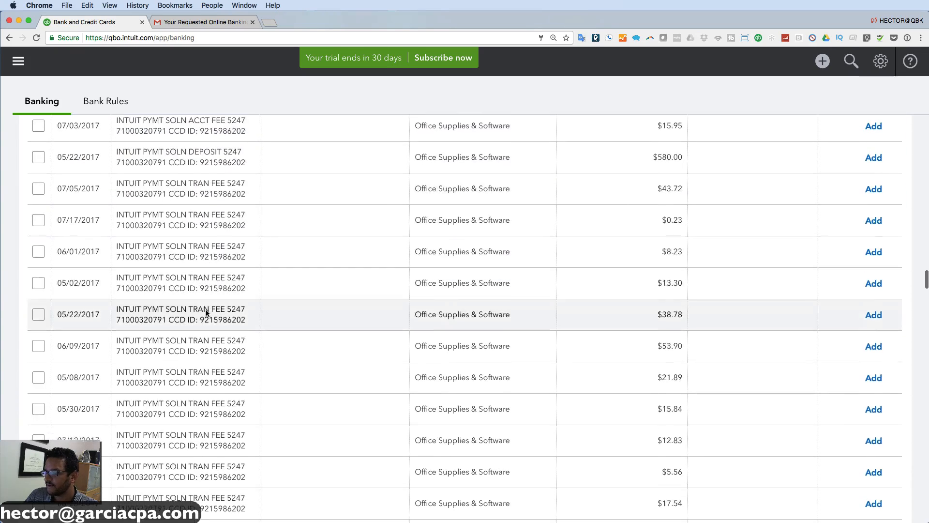
{"action": "scroll", "coordinate": [206, 312], "scroll_direction": "down", "scroll_amount": 20}
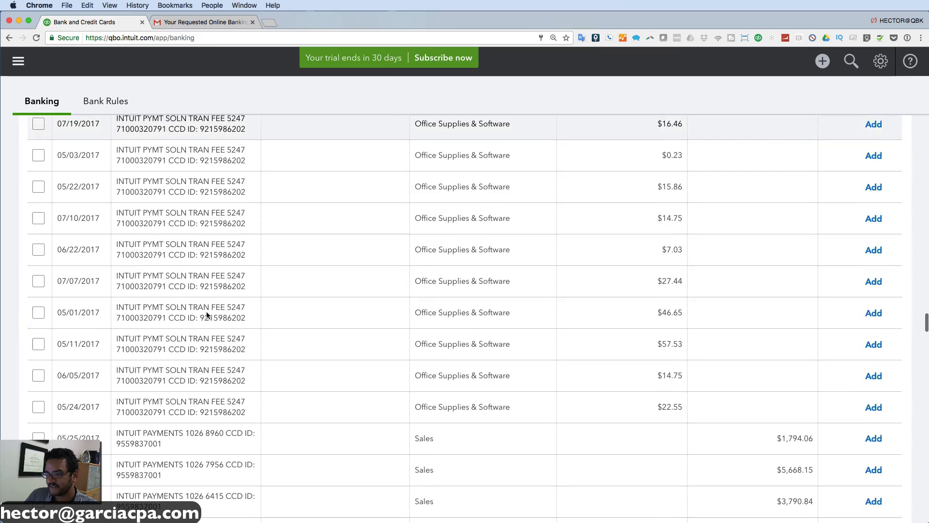
{"action": "scroll", "coordinate": [223, 339], "scroll_direction": "down", "scroll_amount": 5}
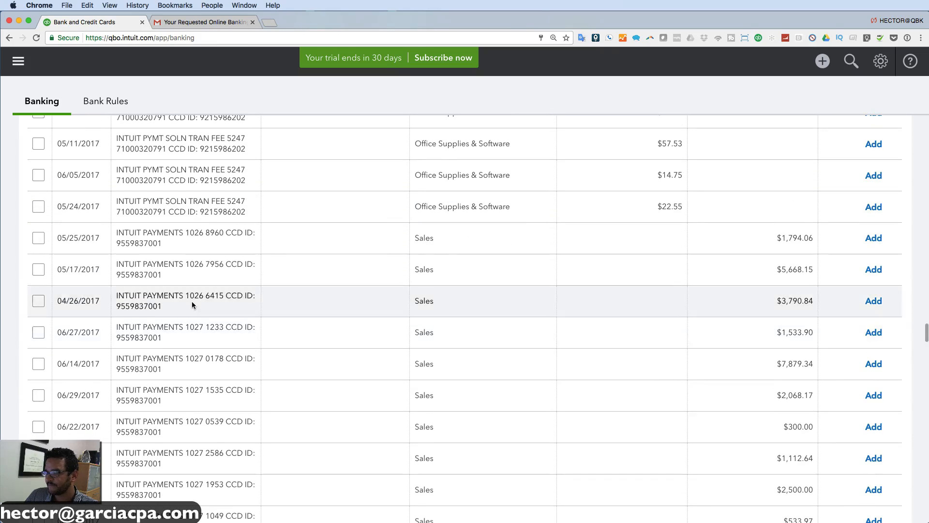
{"action": "scroll", "coordinate": [191, 301], "scroll_direction": "up", "scroll_amount": 3}
{"action": "left_click", "coordinate": [39, 263], "text": "shift"}
{"action": "scroll", "coordinate": [240, 265], "scroll_direction": "up", "scroll_amount": 15}
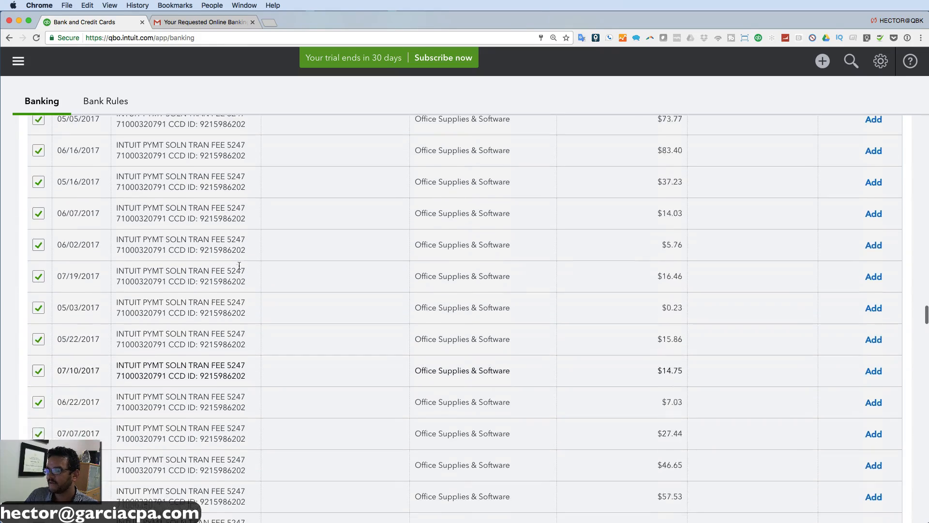
{"action": "scroll", "coordinate": [239, 266], "scroll_direction": "up", "scroll_amount": 20}
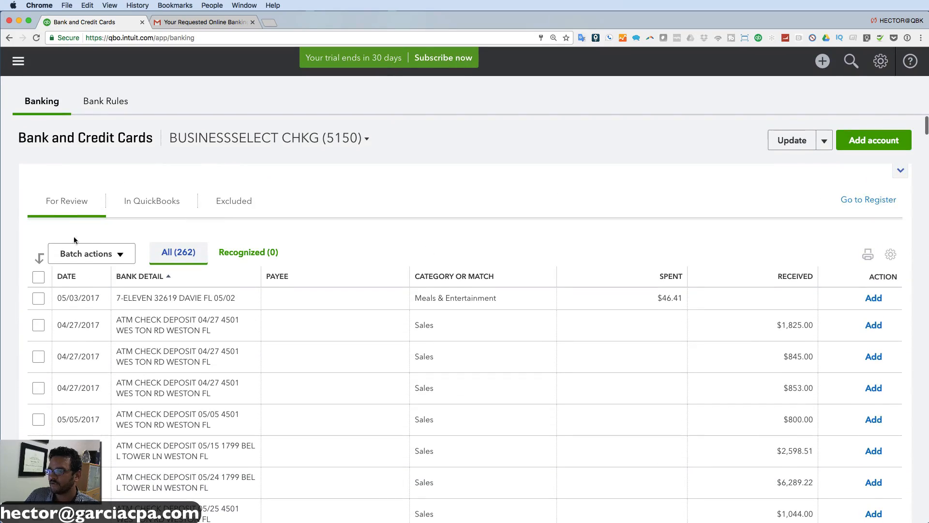
{"action": "left_click", "coordinate": [77, 253]}
- Create INTUIT PAYMENT SOLUTIONS as a new payee for the ticked fees
{"action": "left_click", "coordinate": [95, 317]}
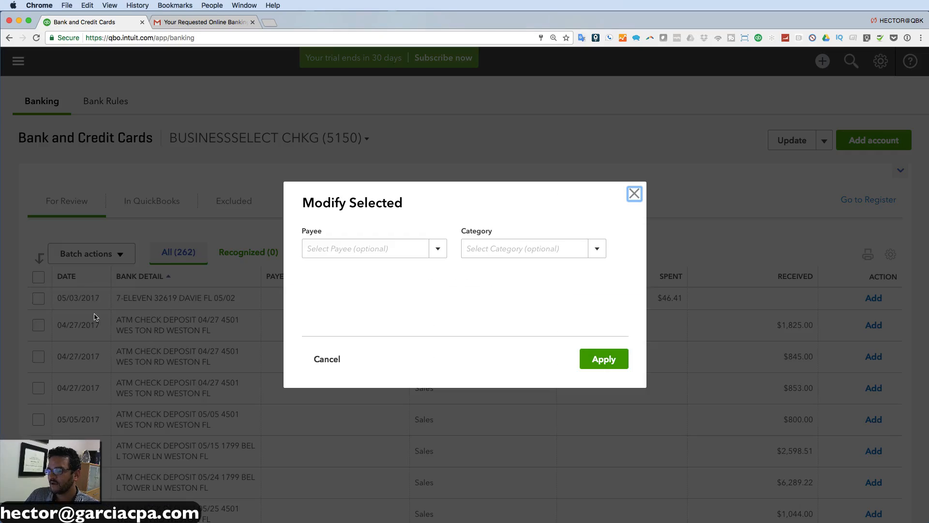
{"action": "left_click", "coordinate": [351, 246]}
{"action": "type", "text": "IN"}
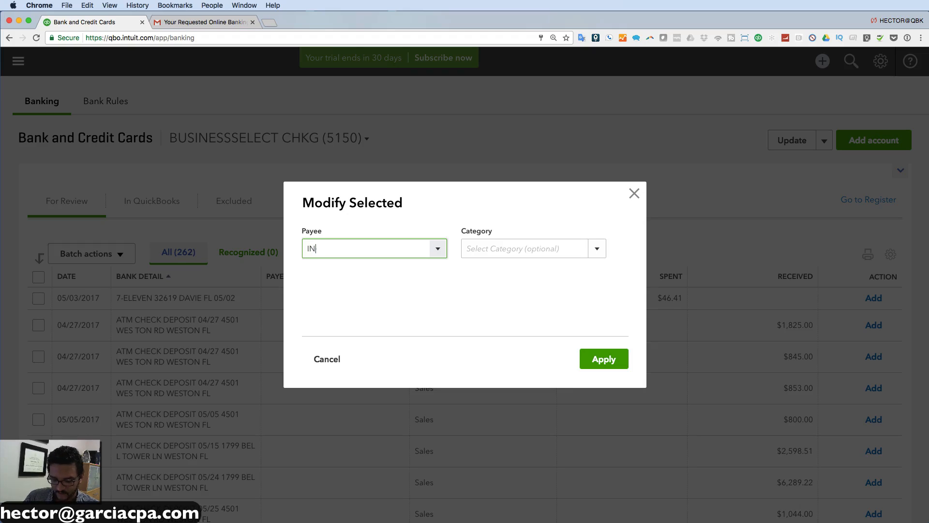
{"action": "type", "text": "TUIT OPAYMENT"}
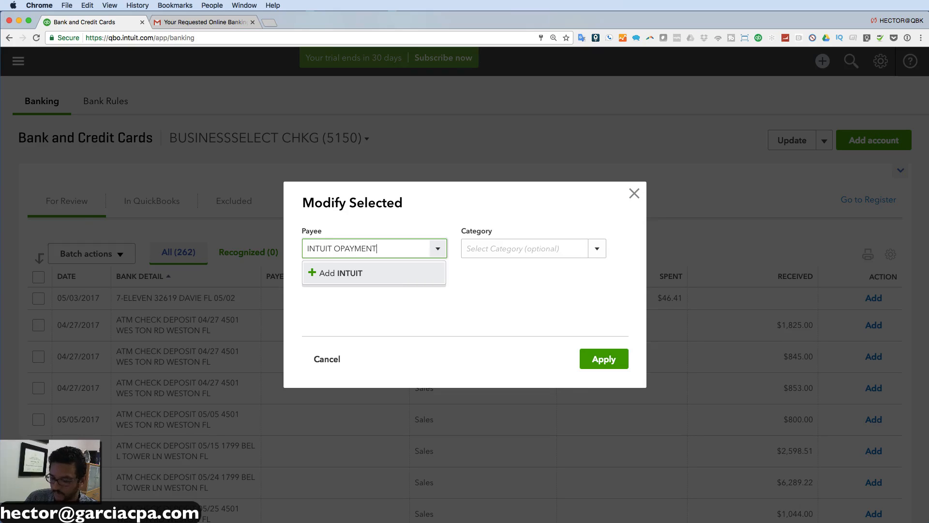
{"action": "type", "text": " SOLUTION"}
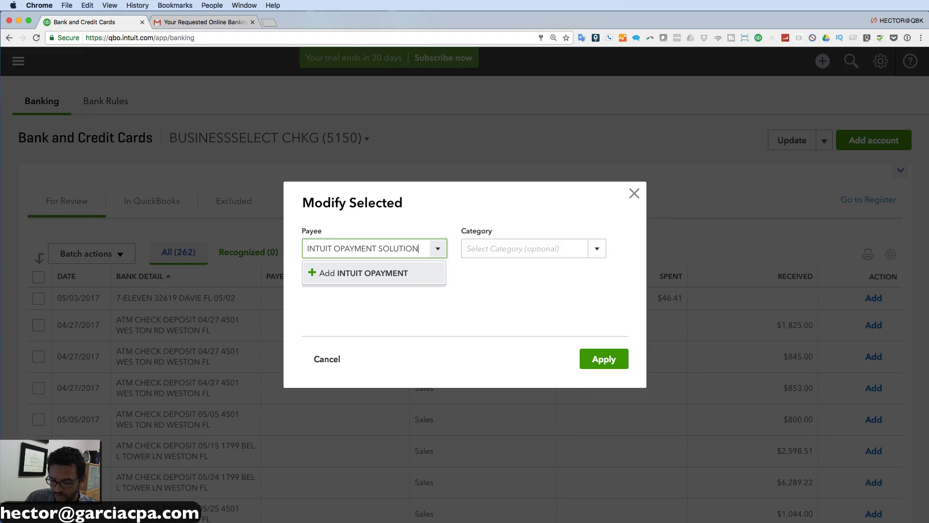
{"action": "type", "text": "S"}
{"action": "left_click", "coordinate": [341, 249]}
{"action": "key", "text": "BackSpace"}
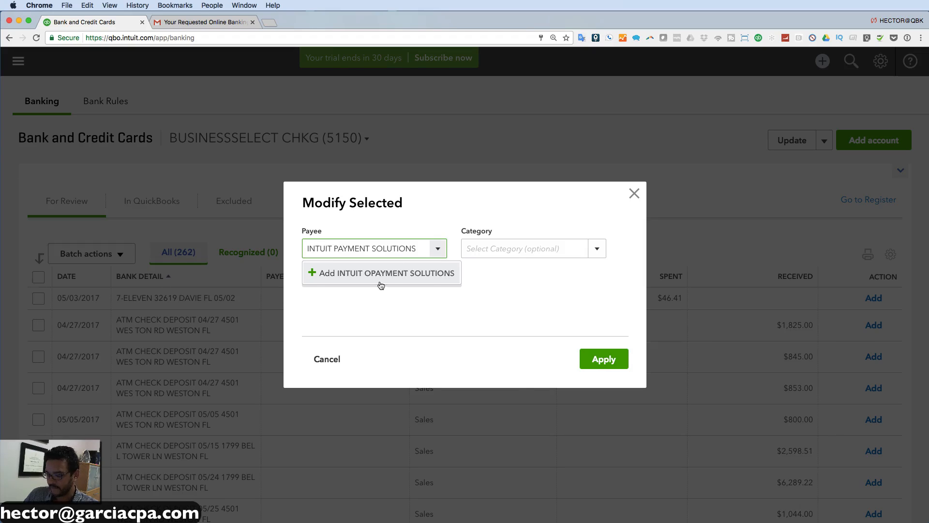
{"action": "left_click", "coordinate": [375, 272]}
{"action": "left_click", "coordinate": [490, 395]}
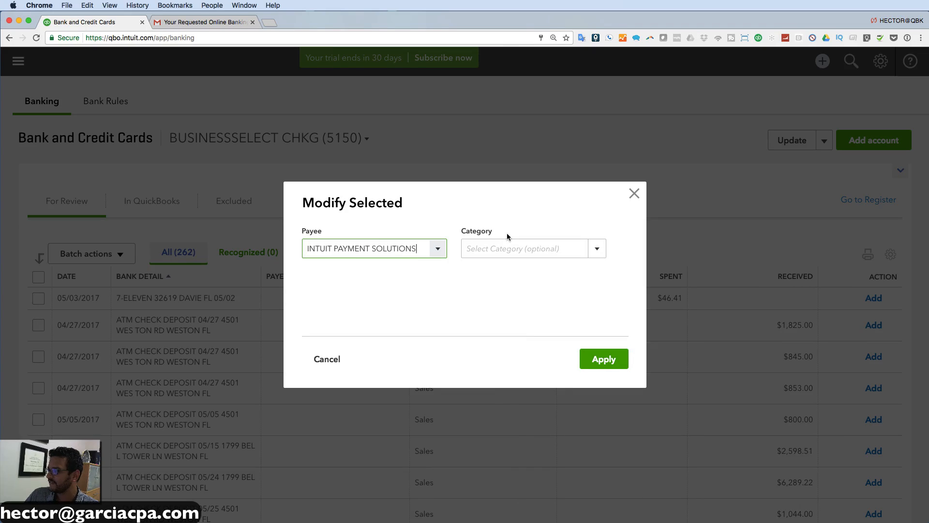
- Set the category to Bank Charges & Fees and apply to the ticked rows
{"action": "left_click", "coordinate": [489, 249]}
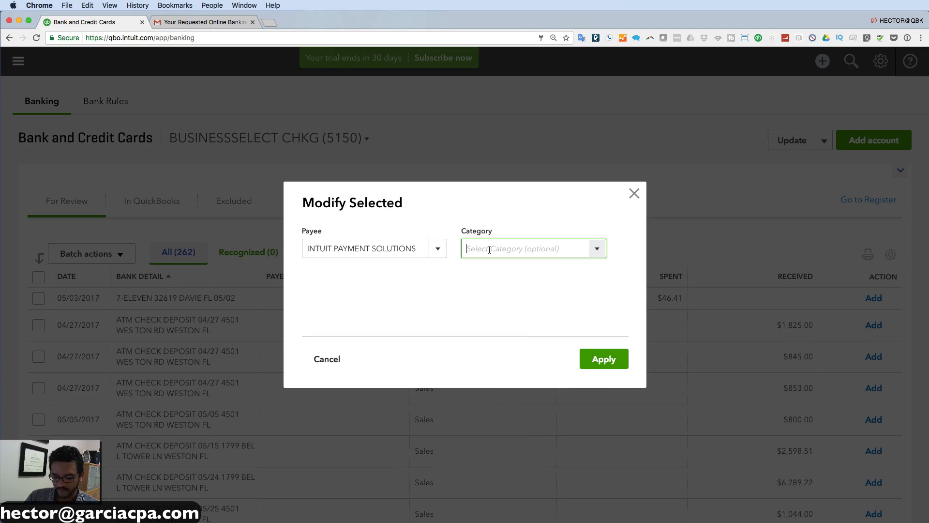
{"action": "type", "text": "BANK"}
{"action": "left_click", "coordinate": [504, 293]}
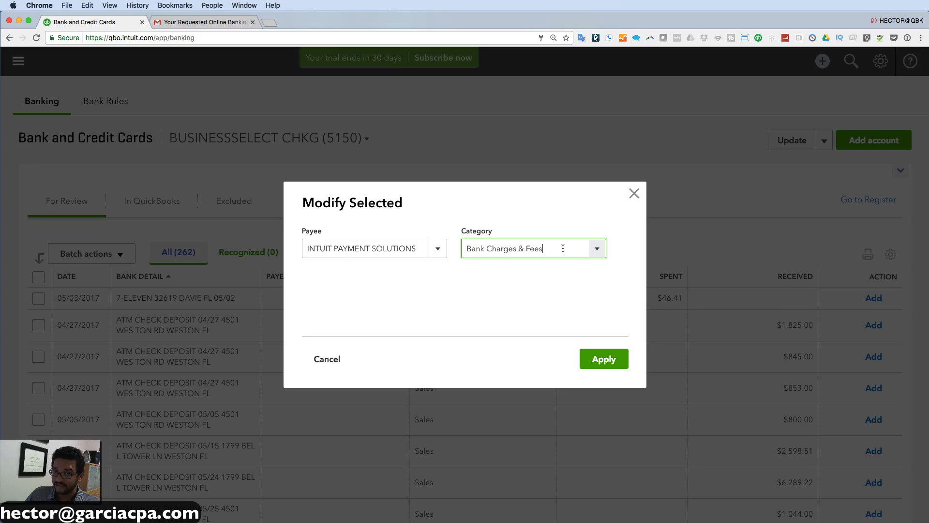
{"action": "left_click", "coordinate": [606, 357]}
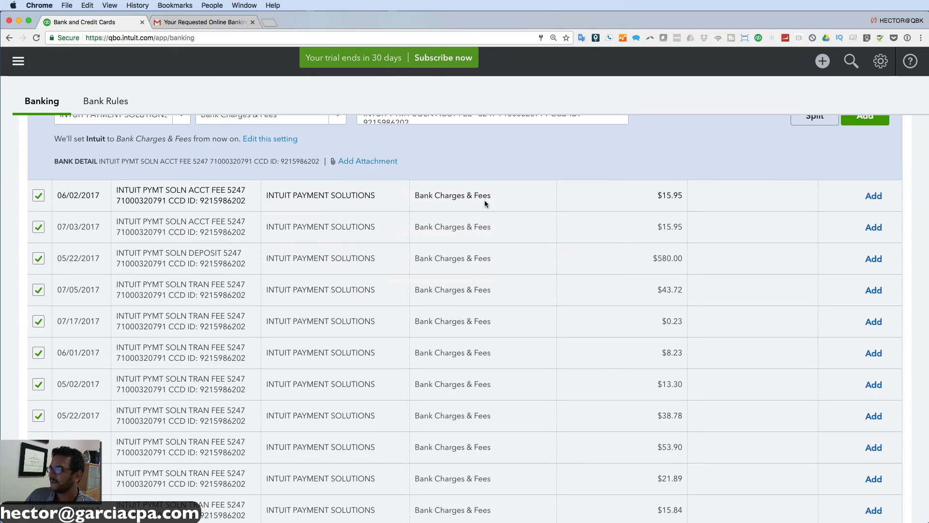
{"action": "scroll", "coordinate": [484, 199], "scroll_direction": "up", "scroll_amount": 10}
{"action": "scroll", "coordinate": [446, 222], "scroll_direction": "up", "scroll_amount": 15}
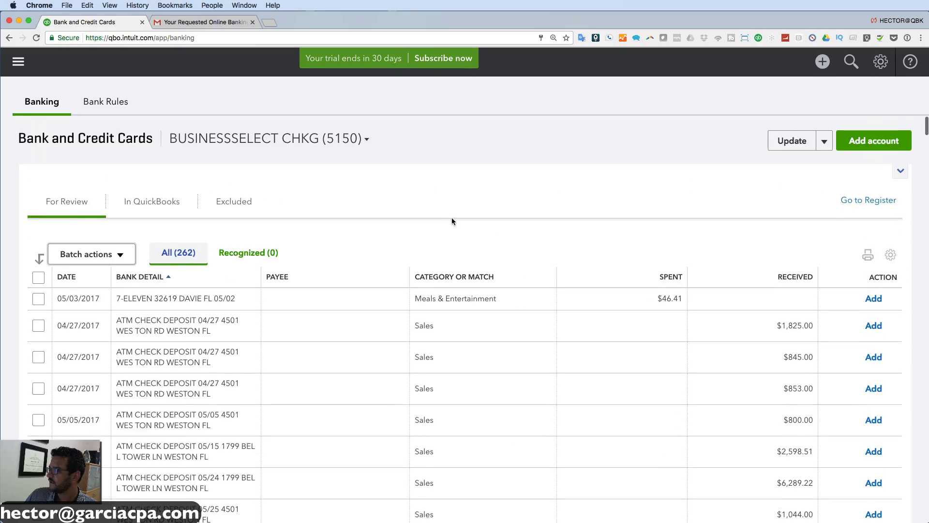
- Batch-accept the 39 ticked Intuit fee transactions, leaving 223 to review
{"action": "left_click", "coordinate": [85, 255]}
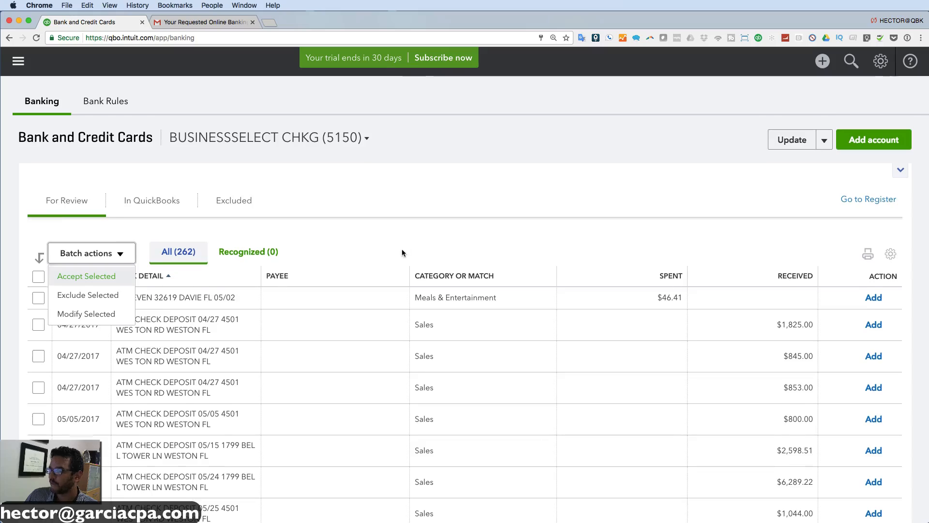
{"action": "scroll", "coordinate": [403, 251], "scroll_direction": "down", "scroll_amount": 10}
{"action": "scroll", "coordinate": [404, 251], "scroll_direction": "up", "scroll_amount": 10}
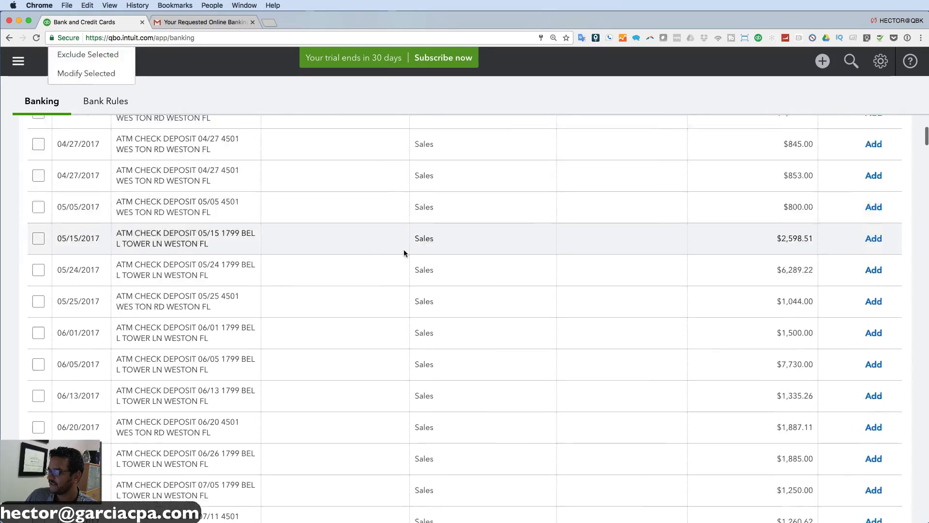
{"action": "scroll", "coordinate": [190, 252], "scroll_direction": "down", "scroll_amount": 5}
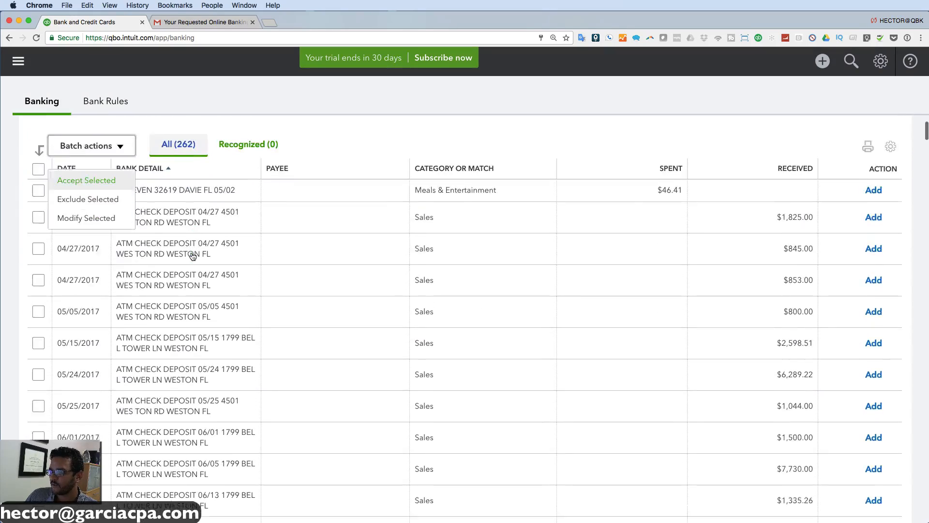
{"action": "scroll", "coordinate": [191, 254], "scroll_direction": "up", "scroll_amount": 1}
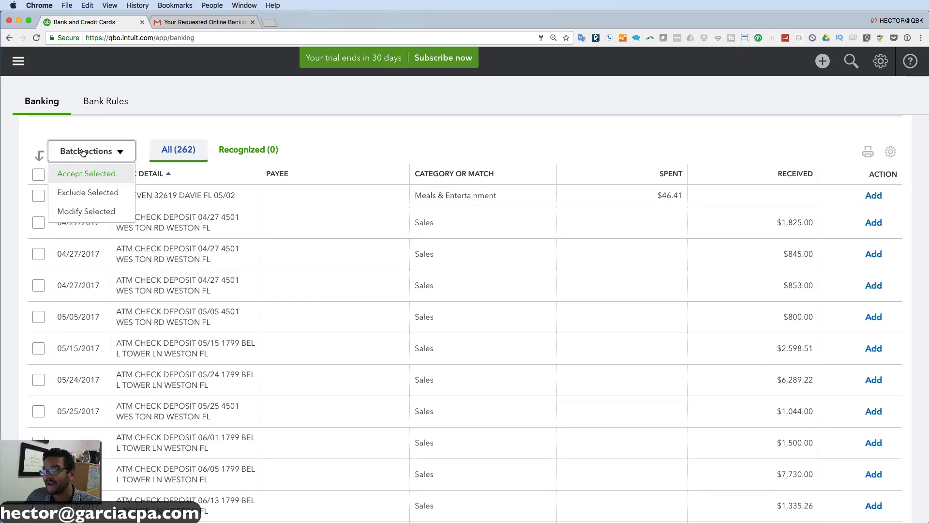
{"action": "scroll", "coordinate": [123, 160], "scroll_direction": "down", "scroll_amount": 1}
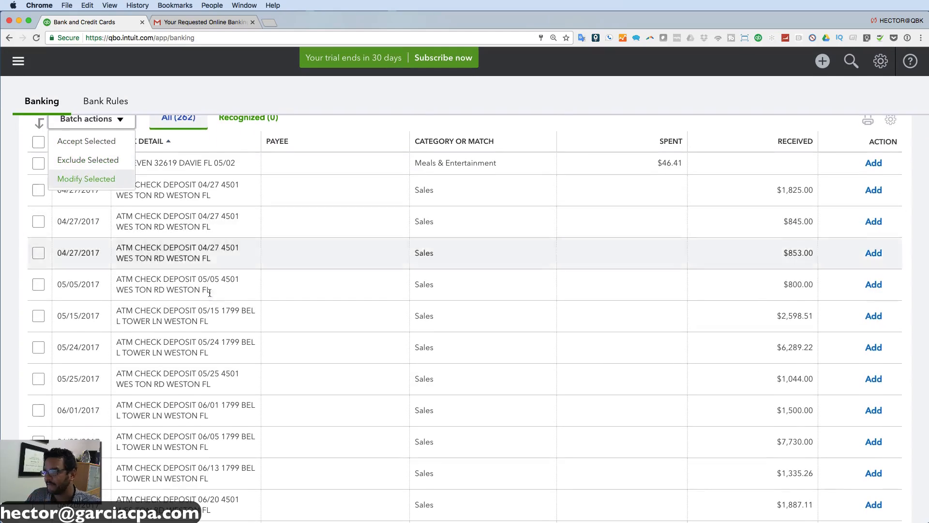
{"action": "scroll", "coordinate": [214, 298], "scroll_direction": "down", "scroll_amount": 15}
{"action": "scroll", "coordinate": [214, 298], "scroll_direction": "up", "scroll_amount": 15}
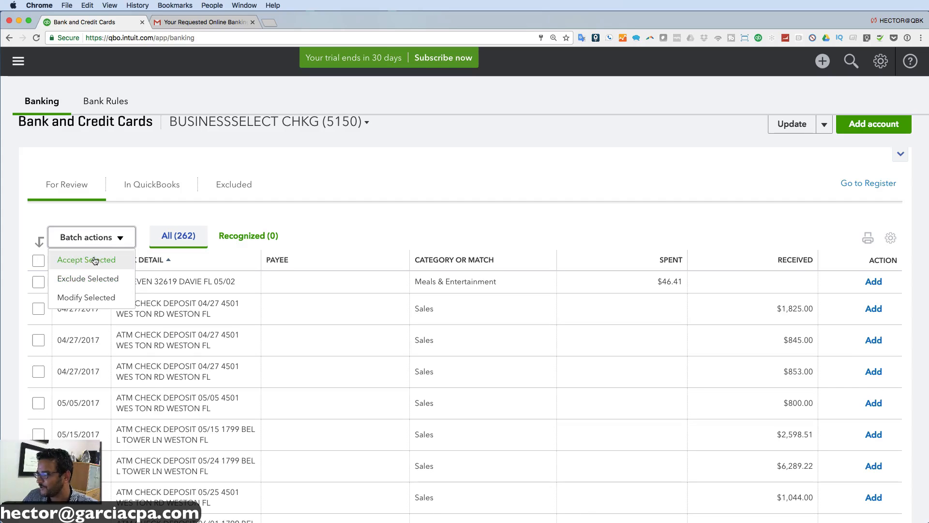
{"action": "scroll", "coordinate": [166, 263], "scroll_direction": "down", "scroll_amount": 3}
{"action": "scroll", "coordinate": [166, 262], "scroll_direction": "down", "scroll_amount": 5}
{"action": "scroll", "coordinate": [166, 266], "scroll_direction": "up", "scroll_amount": 10}
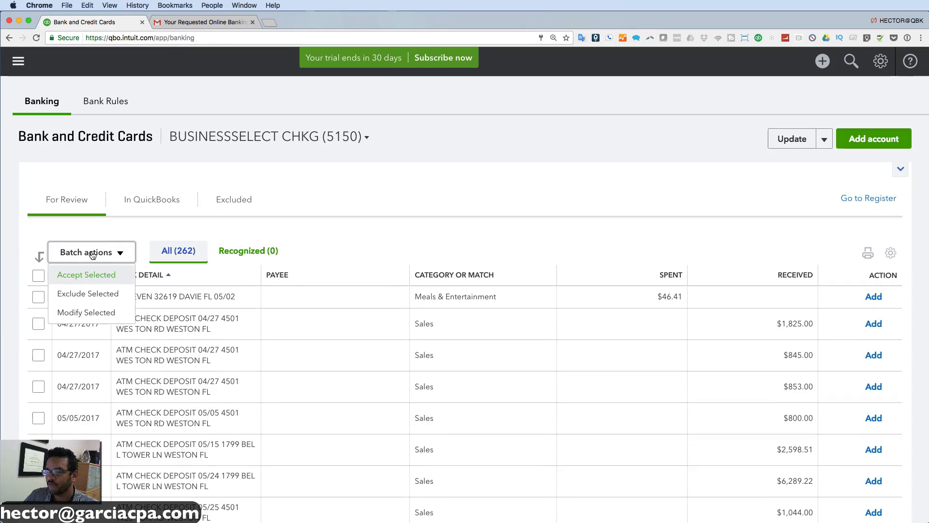
{"action": "left_click", "coordinate": [90, 278]}
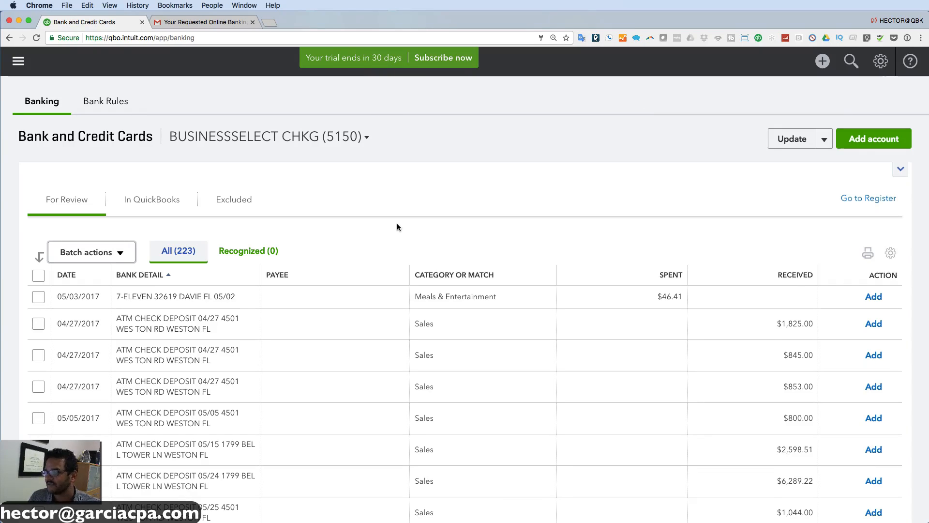
- Open the BUSINESSSELECT CHKG register, dismiss its intro tour, and scroll through the entries
{"action": "left_click", "coordinate": [866, 202]}
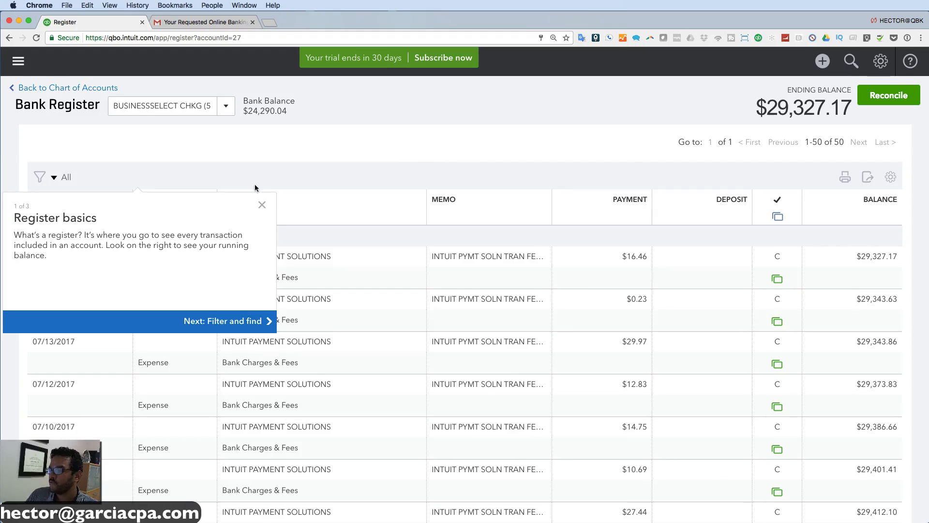
{"action": "left_click", "coordinate": [262, 205]}
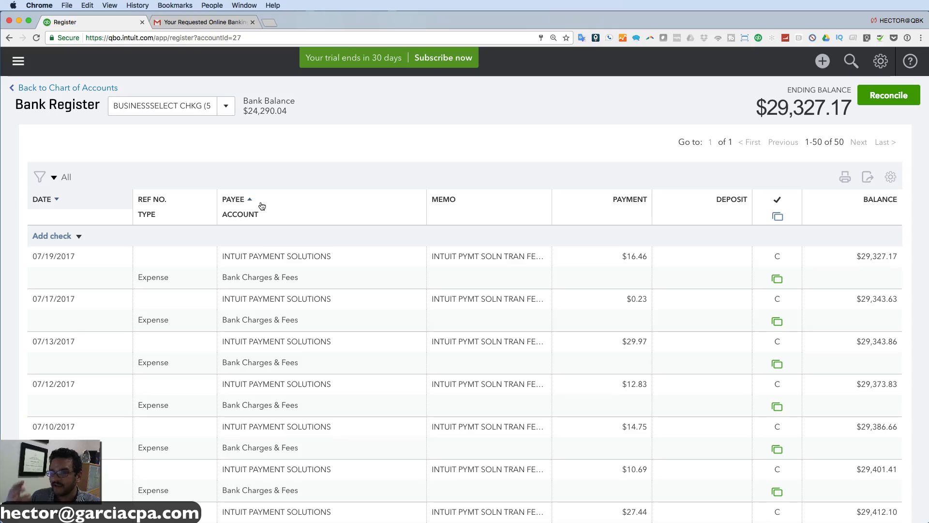
{"action": "scroll", "coordinate": [590, 313], "scroll_direction": "down", "scroll_amount": 15}
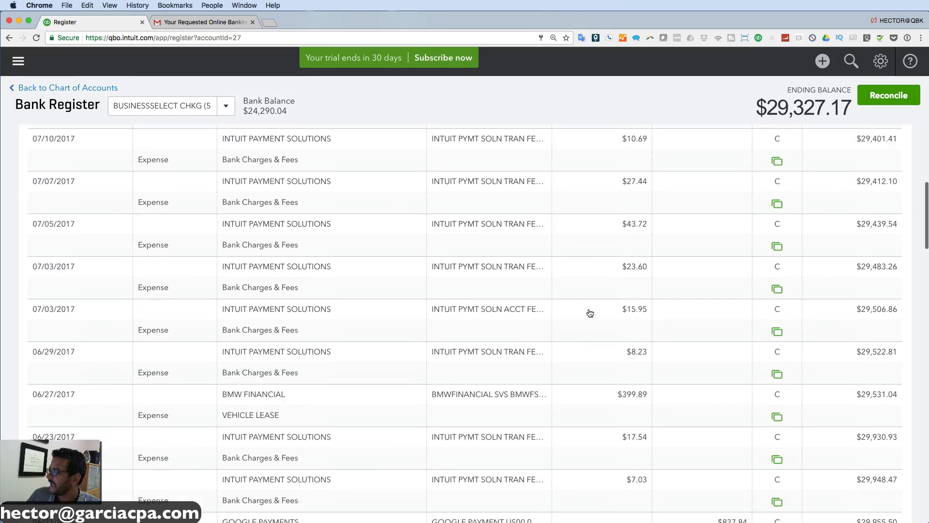
{"action": "scroll", "coordinate": [590, 313], "scroll_direction": "down", "scroll_amount": 15}
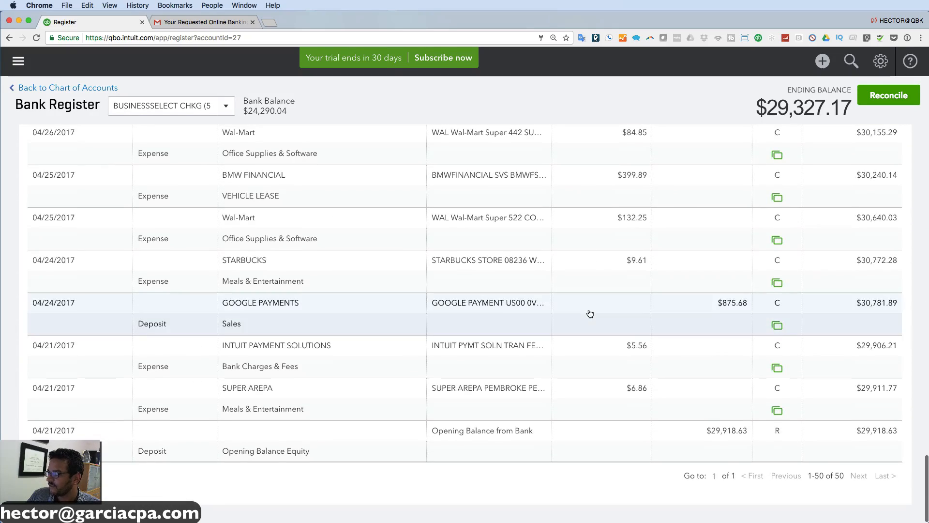
{"action": "scroll", "coordinate": [590, 314], "scroll_direction": "up", "scroll_amount": 20}
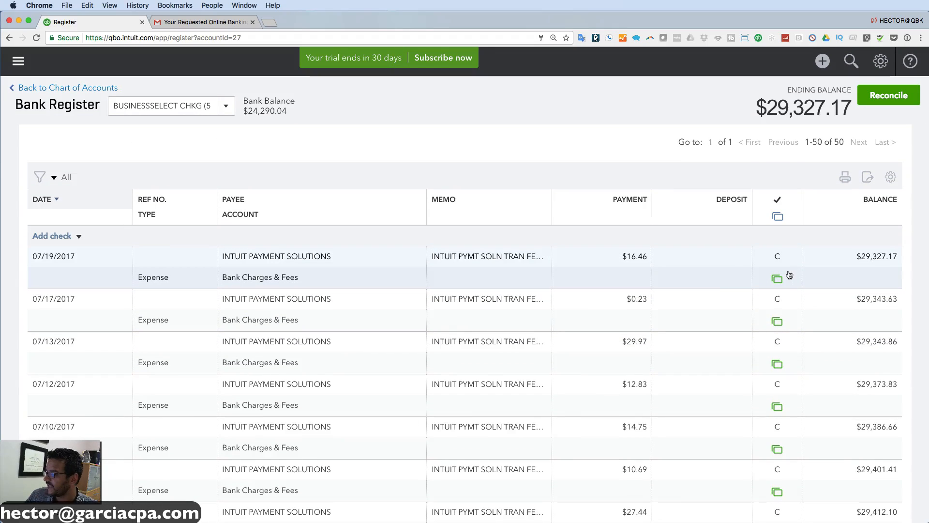
- Confirm the INTUIT PAYMENT SOLUTIONS fees show C (Cleared), ending at $29,327.17, then show the main navigation
{"action": "mouse_move", "coordinate": [789, 275]}
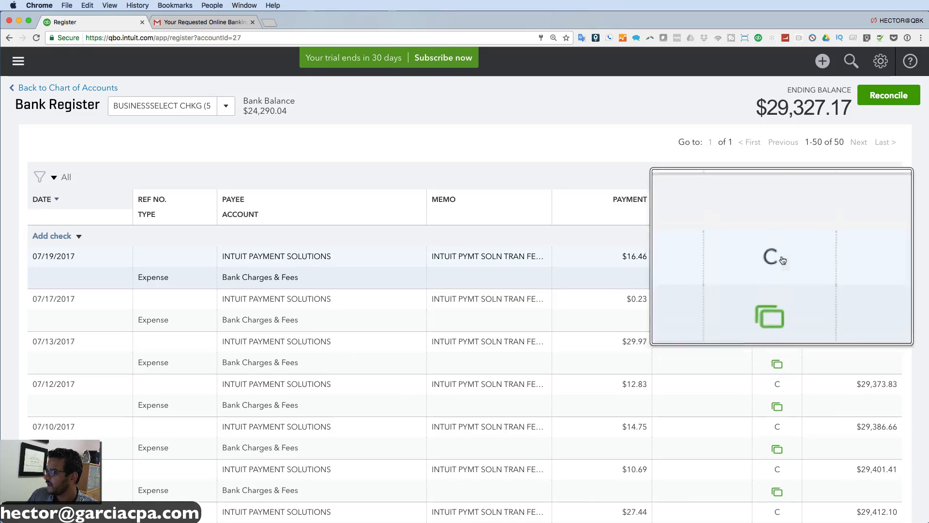
{"action": "mouse_move", "coordinate": [778, 256]}
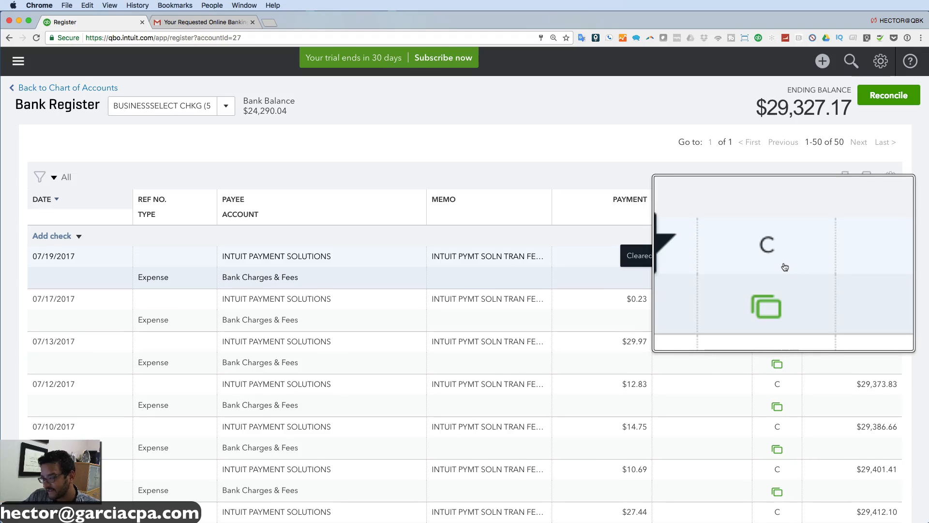
{"action": "scroll", "coordinate": [785, 268], "scroll_direction": "down", "scroll_amount": 1}
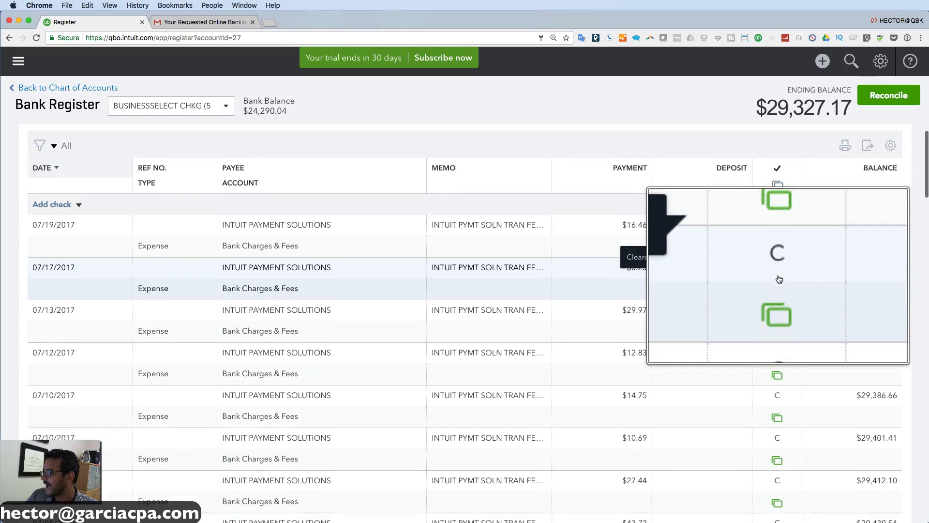
{"action": "scroll", "coordinate": [779, 279], "scroll_direction": "up", "scroll_amount": 1}
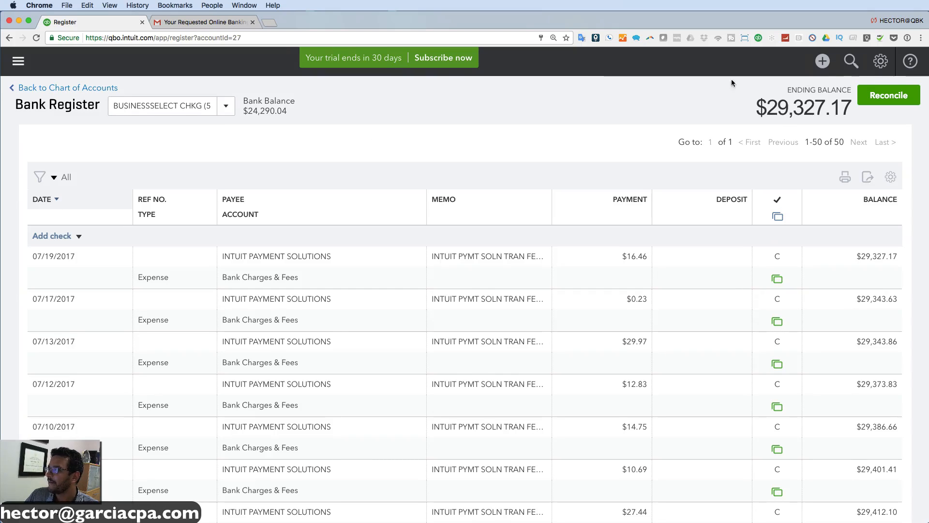
{"action": "left_click", "coordinate": [18, 61]}
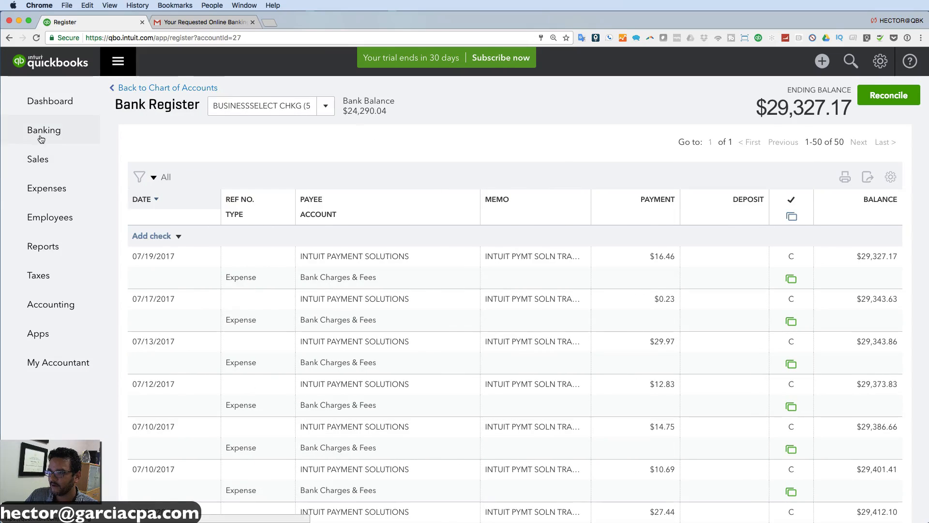
- In the Banking feed, open the 04/27 $1,825.00 ATM check deposit, categorized as Sales
{"action": "left_click", "coordinate": [41, 138]}
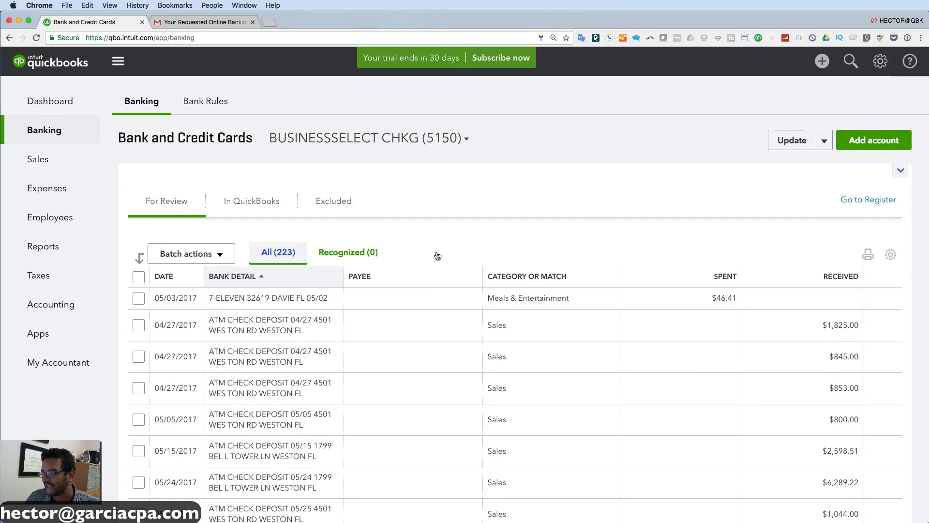
{"action": "left_click_drag", "start_coordinate": [821, 322], "coordinate": [855, 323]}
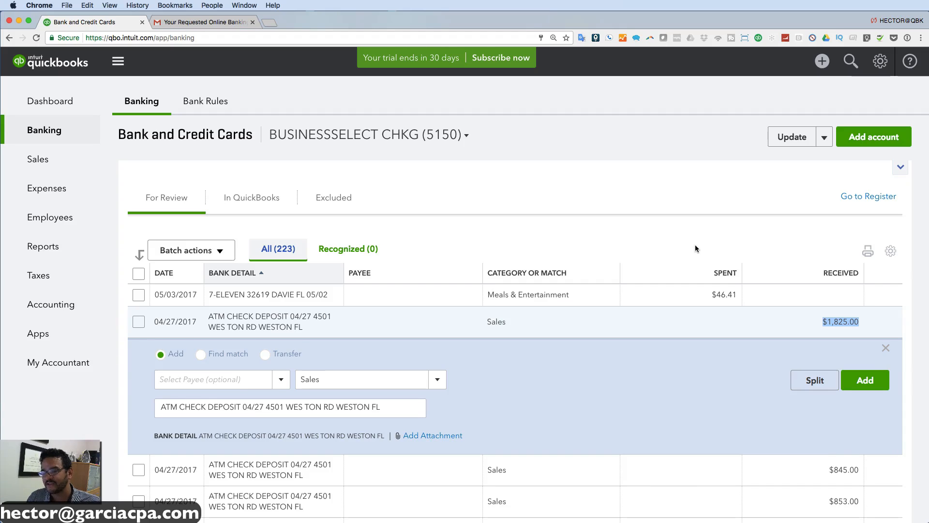
{"action": "left_click", "coordinate": [589, 316]}
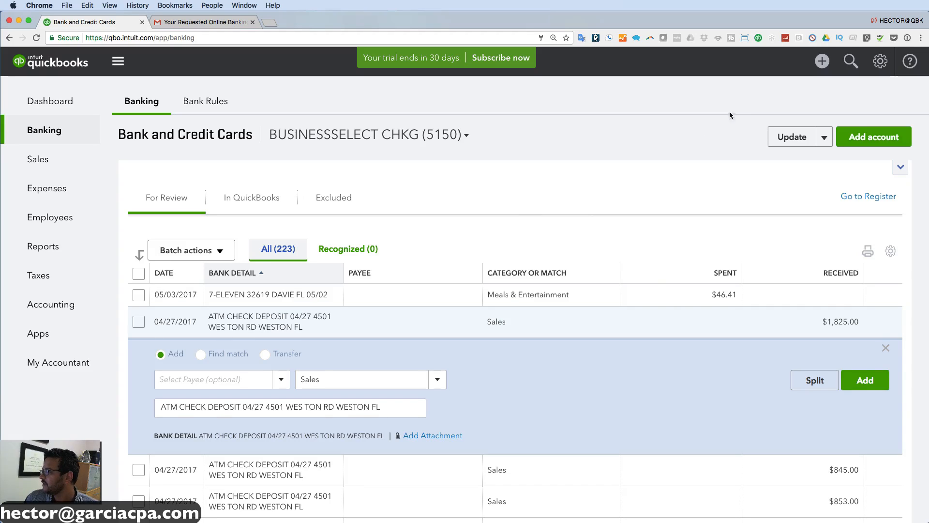
{"action": "left_click", "coordinate": [822, 61]}
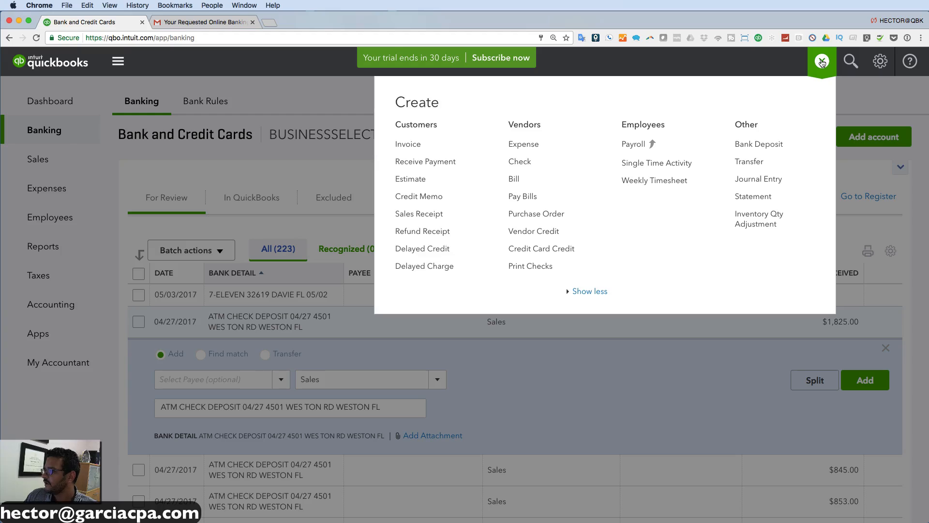
- Start a new invoice and add a new customer named CUSTOMER
{"action": "left_click", "coordinate": [408, 144]}
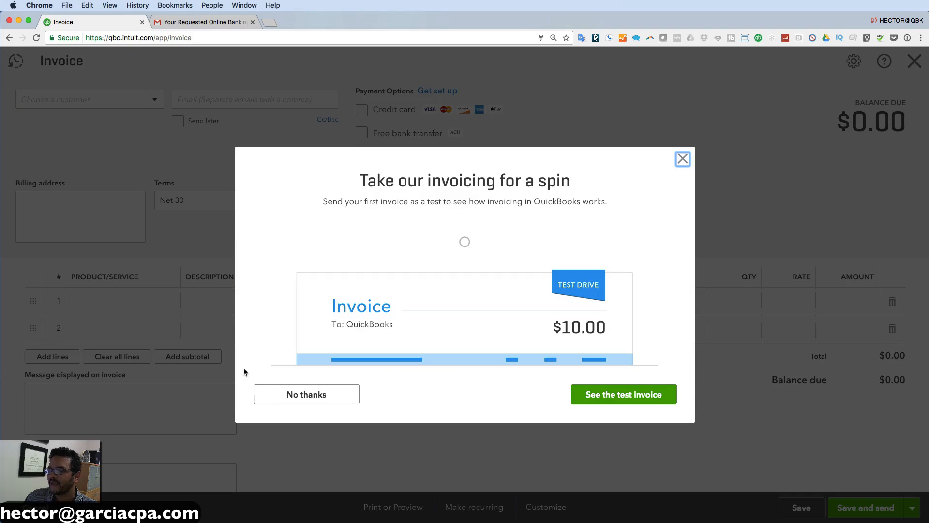
{"action": "left_click", "coordinate": [273, 394]}
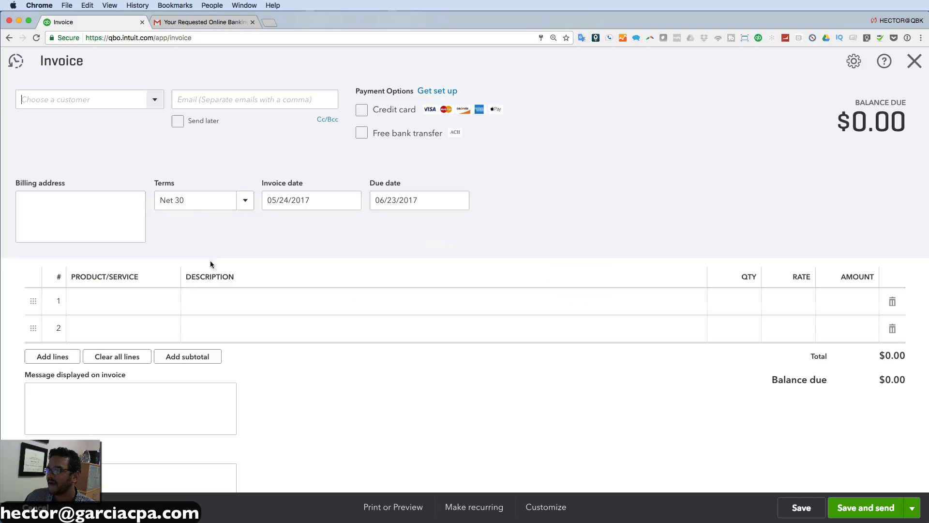
{"action": "left_click", "coordinate": [155, 100]}
{"action": "left_click", "coordinate": [84, 123]}
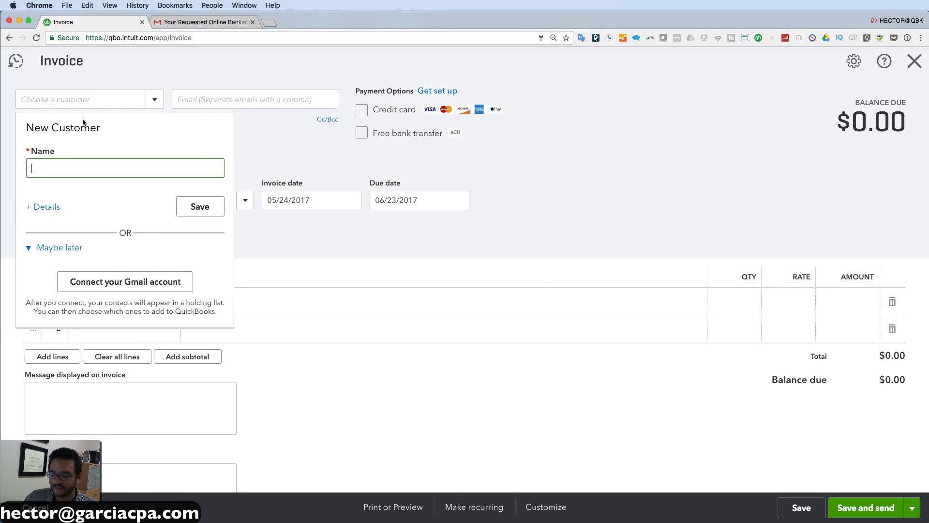
{"action": "type", "text": "CUSRTOMER"}
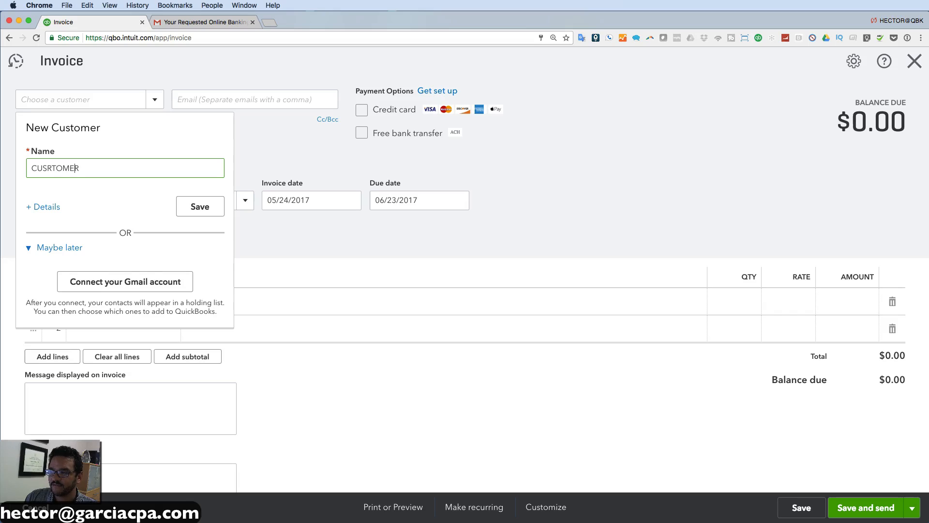
{"action": "key", "text": "BackSpace"}
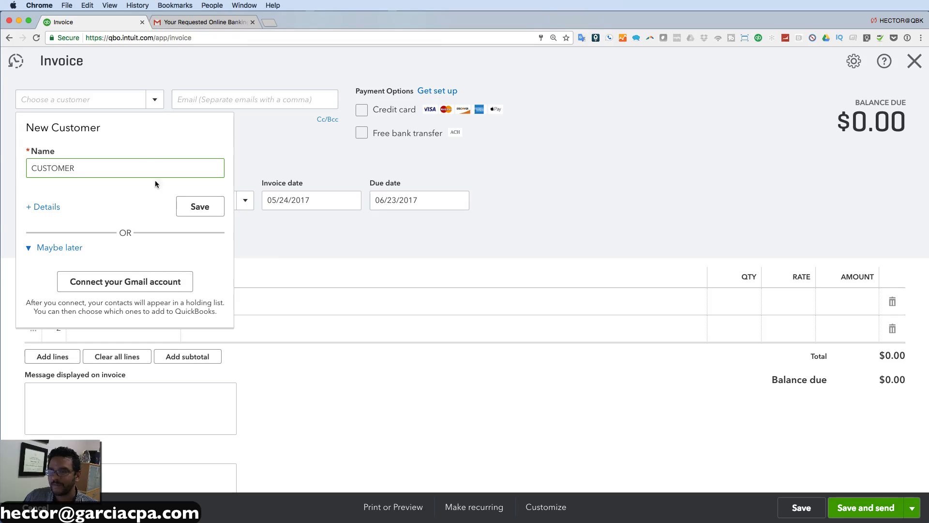
{"action": "left_click", "coordinate": [203, 207]}
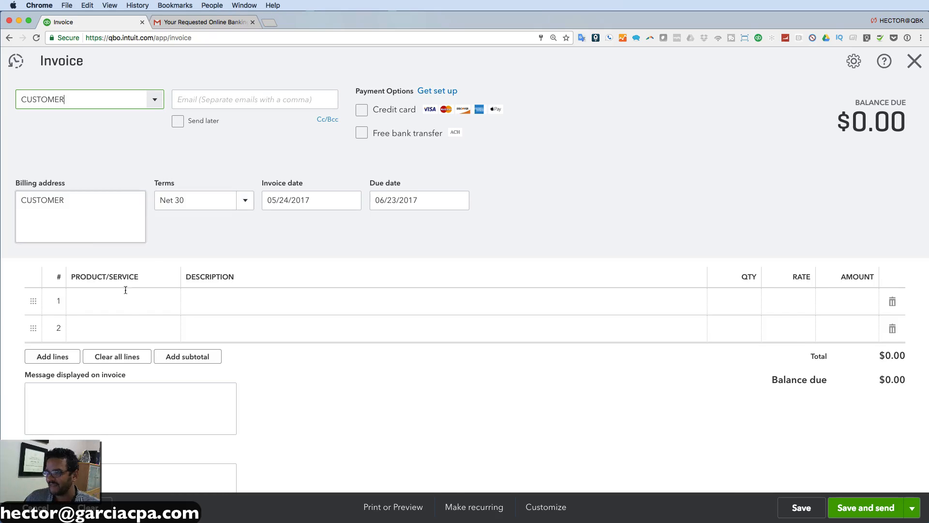
- Add an Hours line to the invoice at a rate of 1,825
{"action": "left_click", "coordinate": [172, 303]}
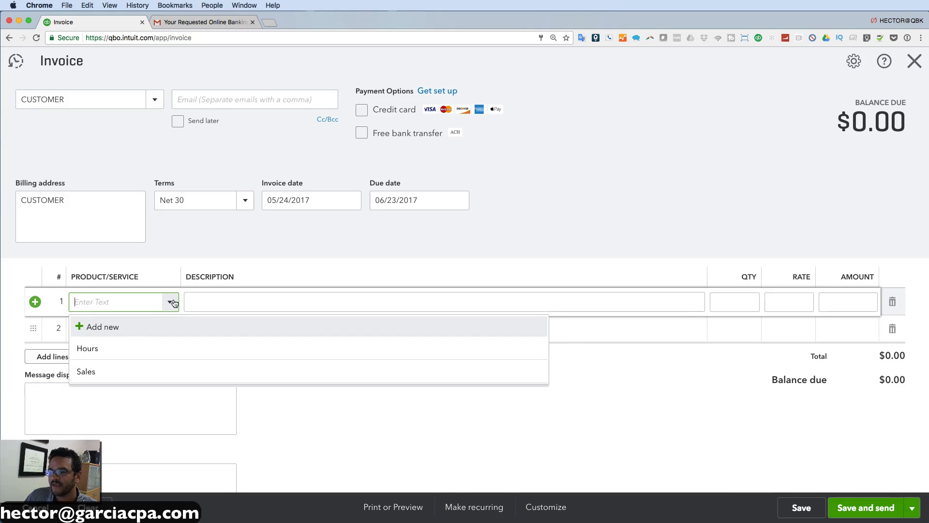
{"action": "left_click", "coordinate": [93, 350]}
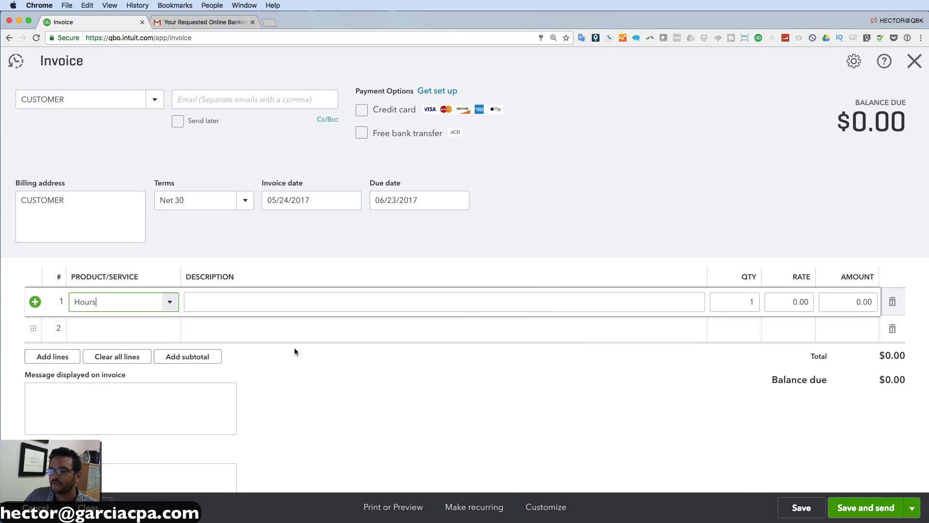
{"action": "left_click", "coordinate": [793, 301]}
{"action": "type", "text": "1825"}
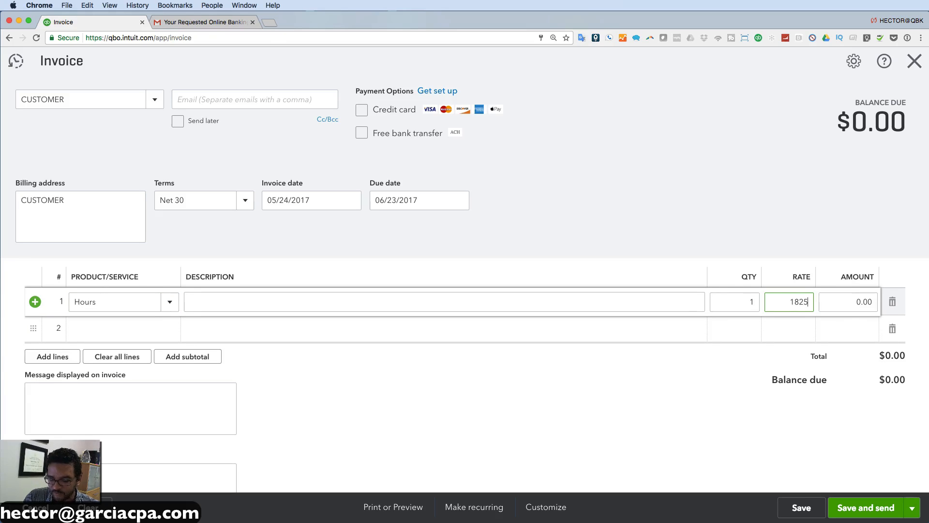
{"action": "key", "text": "Tab"}
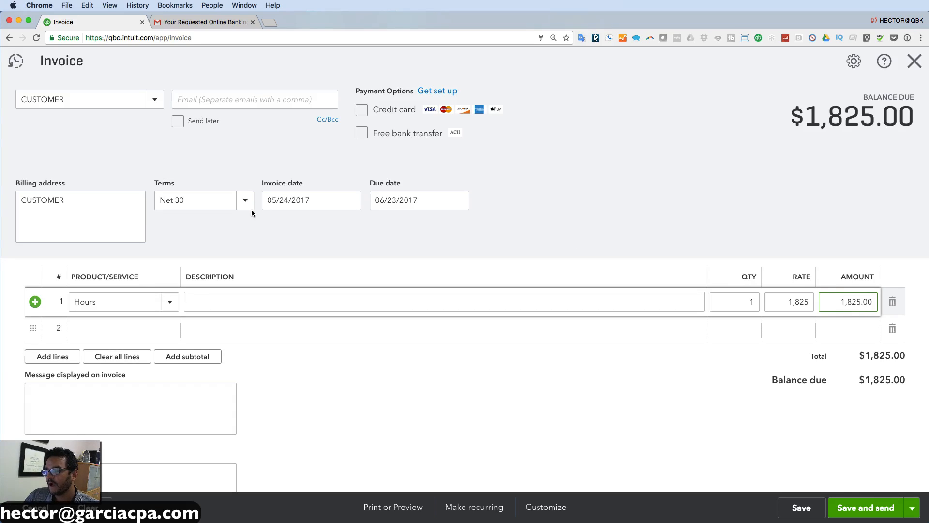
- Date invoice 1001 04/01/2017 and save and close it
{"action": "left_click", "coordinate": [302, 202]}
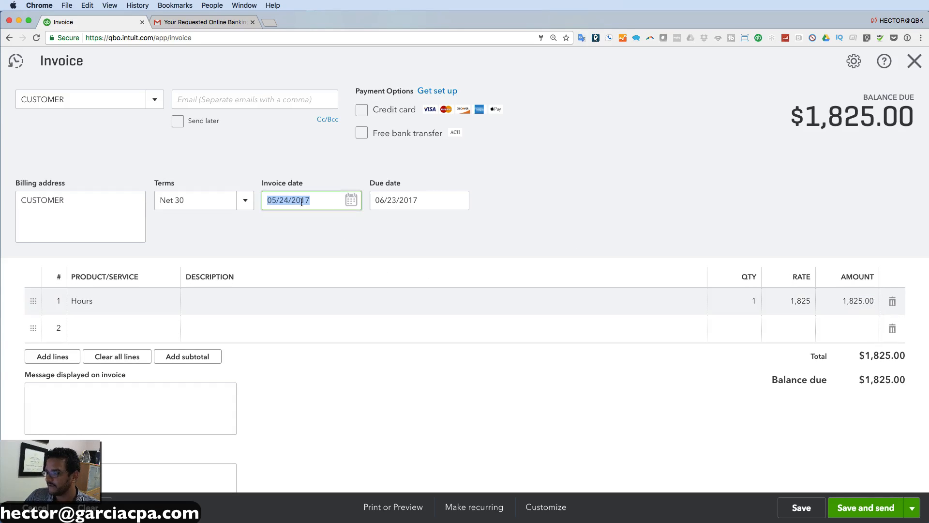
{"action": "type", "text": "MM"}
{"action": "left_click_drag", "start_coordinate": [302, 201], "coordinate": [219, 194]}
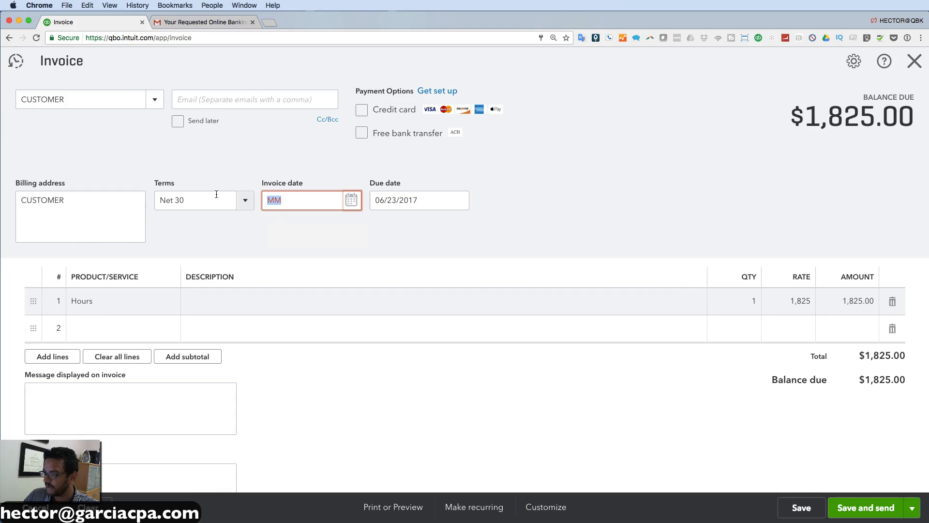
{"action": "type", "text": "04012017"}
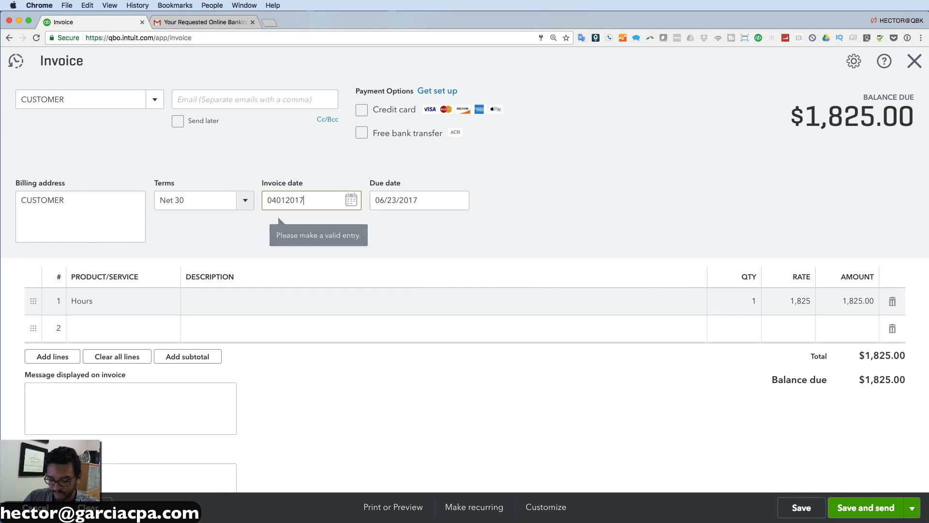
{"action": "key", "text": "Tab"}
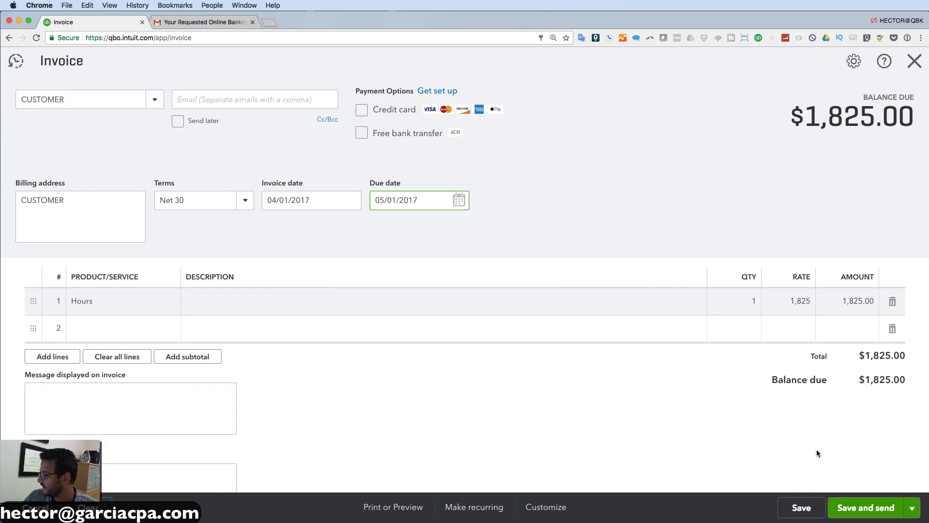
{"action": "left_click", "coordinate": [912, 507]}
{"action": "left_click", "coordinate": [845, 468]}
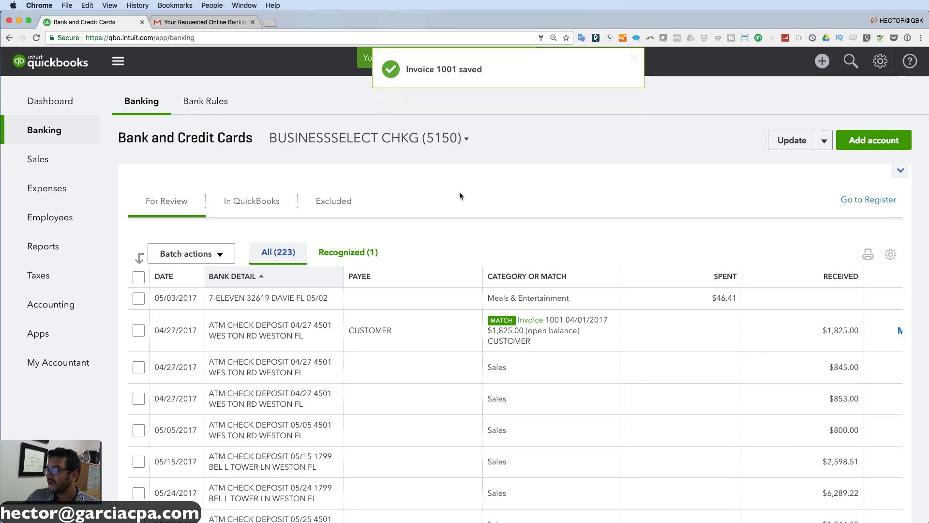
- Open the 04/27 $1,825.00 deposit and set it to Match with Invoice 1001 for CUSTOMER
{"action": "left_click", "coordinate": [402, 328]}
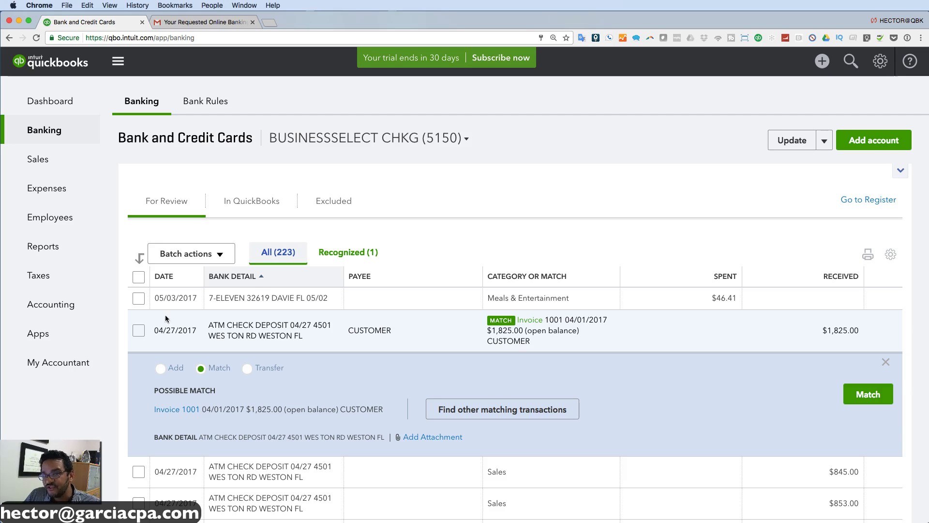
{"action": "left_click", "coordinate": [166, 370]}
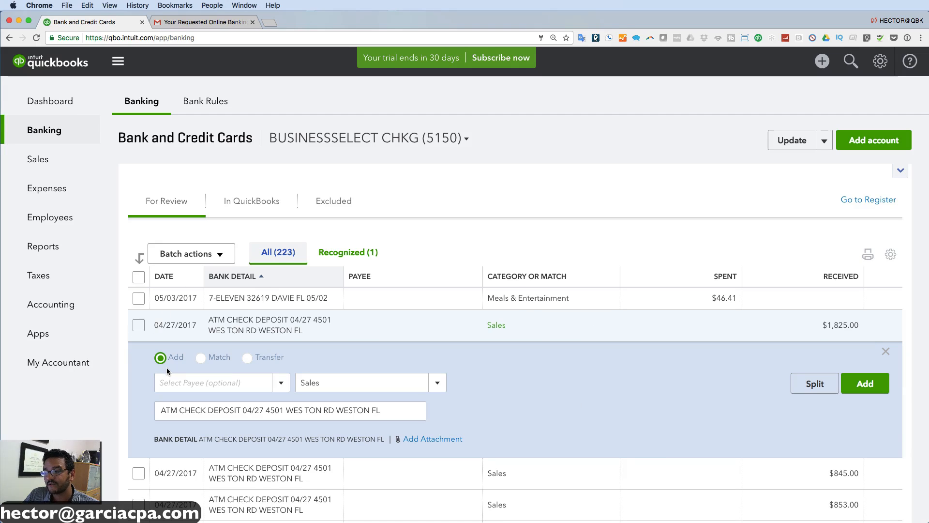
{"action": "left_click", "coordinate": [200, 358]}
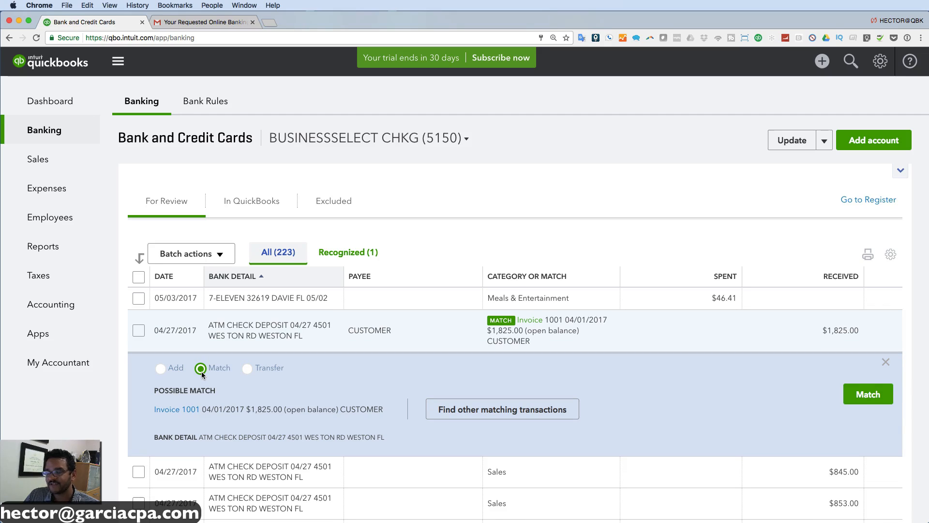
{"action": "left_click_drag", "start_coordinate": [154, 390], "coordinate": [268, 391]}
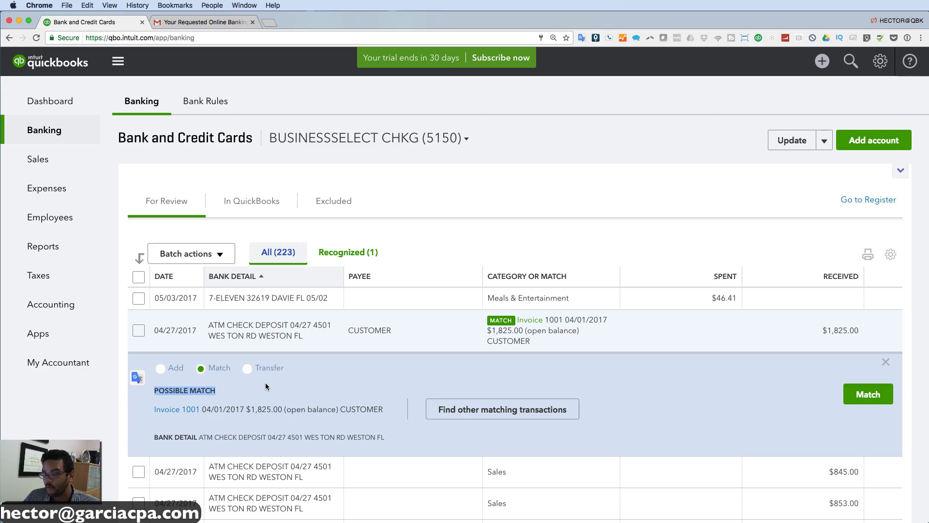
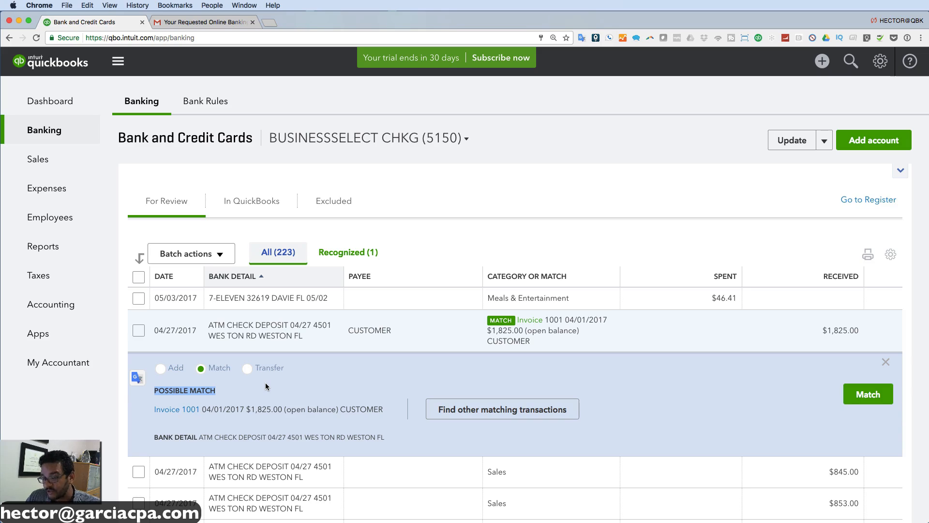
- Accept the suggested match of the 04/27 $1,825.00 deposit to Invoice 1001
{"action": "left_click", "coordinate": [868, 398]}
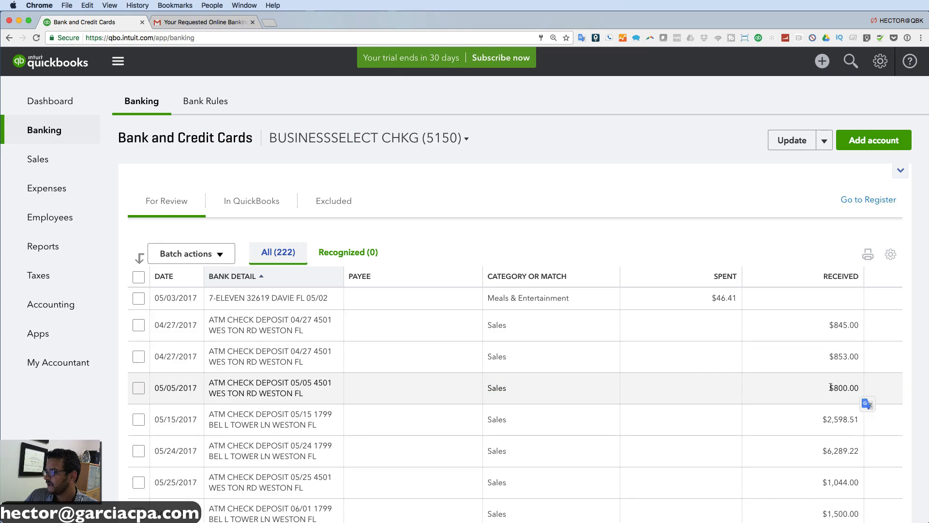
{"action": "left_click_drag", "start_coordinate": [829, 387], "coordinate": [860, 387]}
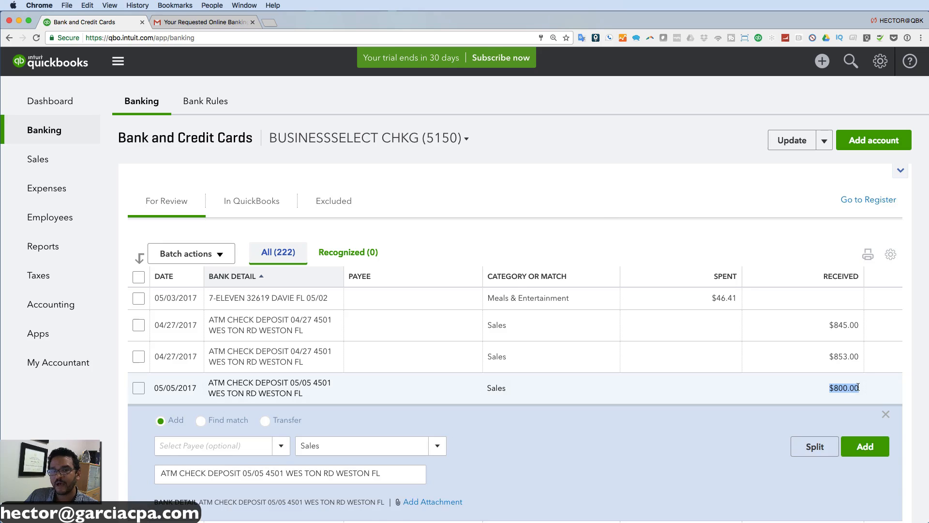
{"action": "left_click", "coordinate": [826, 60]}
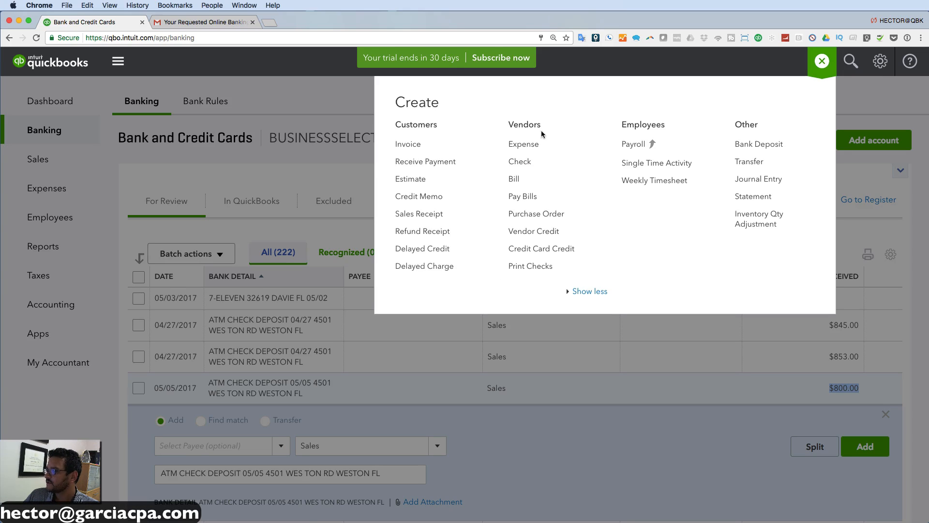
- Create invoice 1002 for CUSTOMER with an Hours line at rate 300 and save it
{"action": "left_click", "coordinate": [412, 143]}
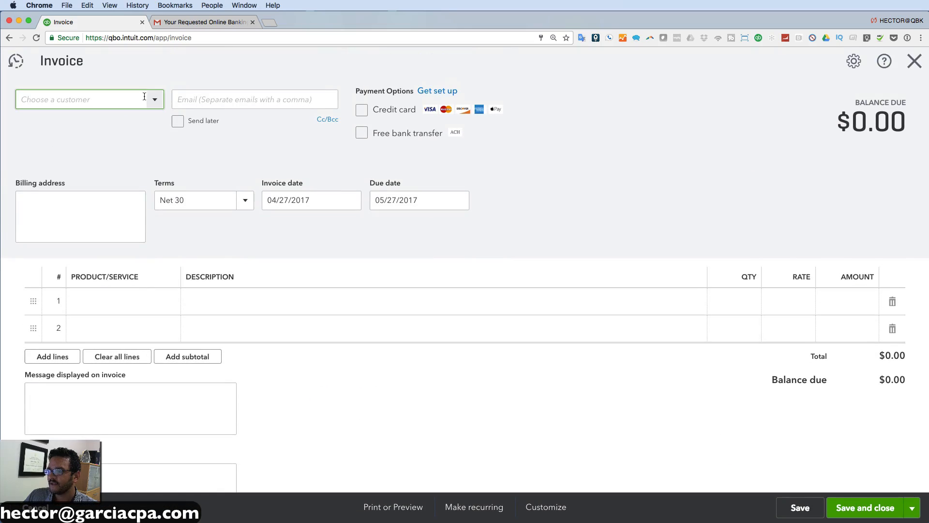
{"action": "left_click", "coordinate": [144, 97]}
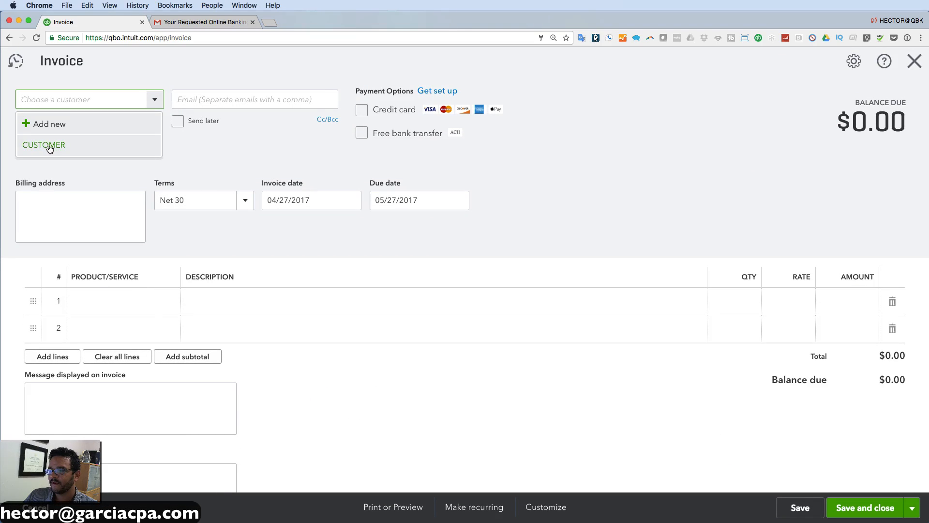
{"action": "left_click", "coordinate": [46, 144]}
{"action": "left_click", "coordinate": [172, 301]}
{"action": "left_click", "coordinate": [172, 301]}
{"action": "left_click", "coordinate": [103, 344]}
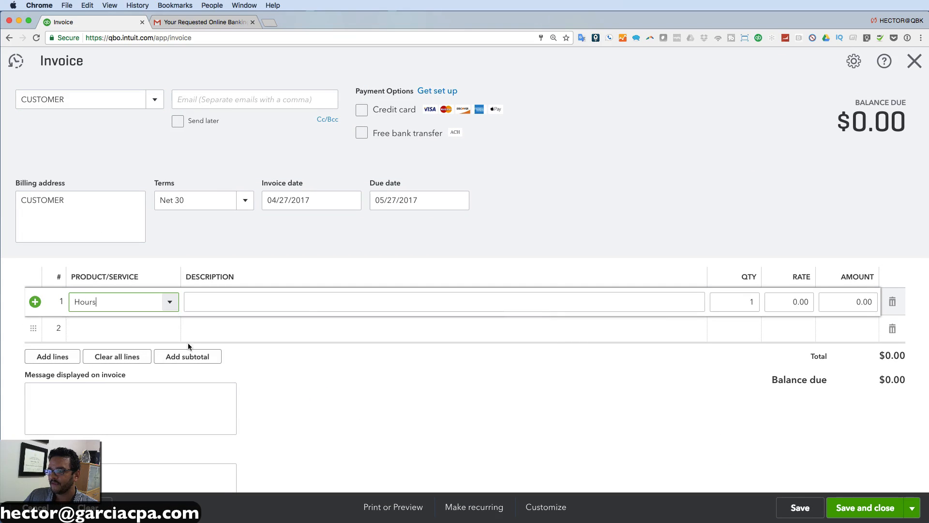
{"action": "key", "text": "Tab"}
{"action": "key", "text": "Tab"}
{"action": "key", "text": "Tab"}
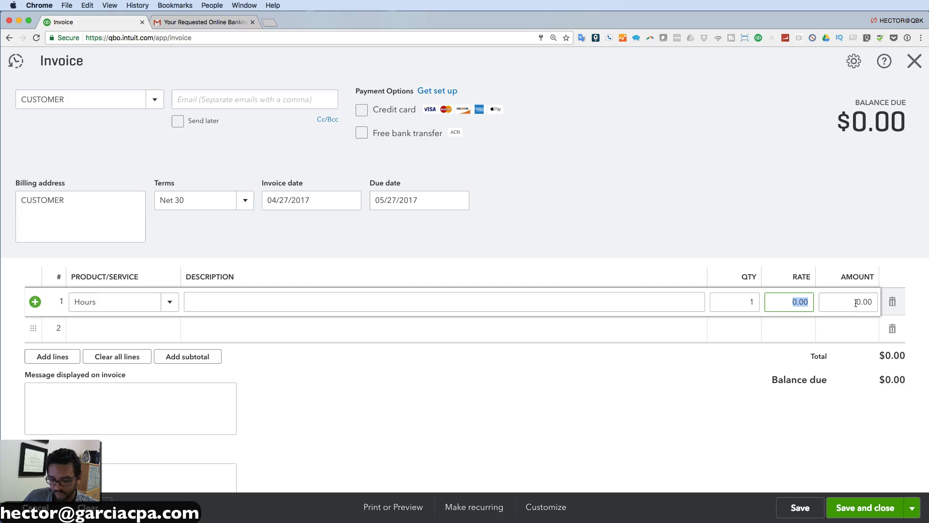
{"action": "type", "text": "300"}
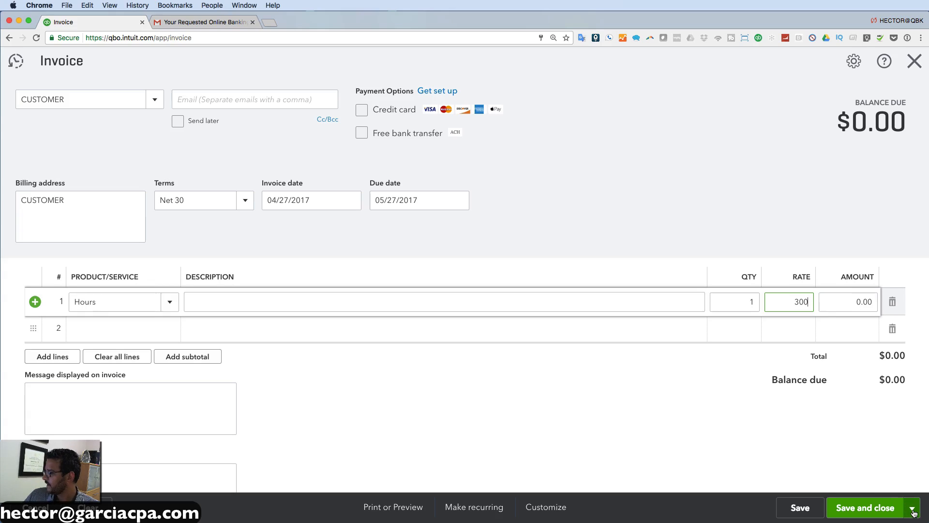
{"action": "left_click", "coordinate": [912, 507]}
{"action": "left_click", "coordinate": [847, 450]}
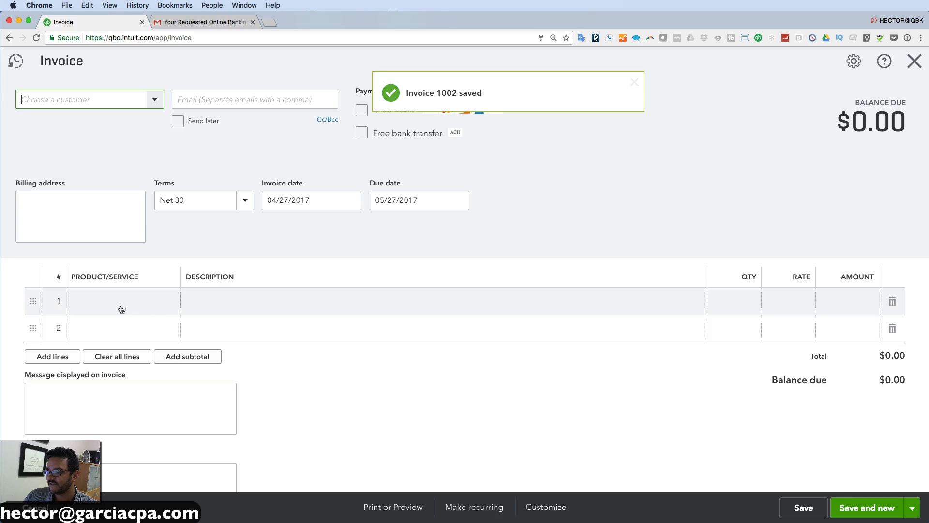
{"action": "left_click", "coordinate": [121, 304]}
- Create invoice 1003 for CUSTOMER with an Hours line at rate 500, then save and close
{"action": "left_click", "coordinate": [172, 305]}
{"action": "left_click", "coordinate": [99, 347]}
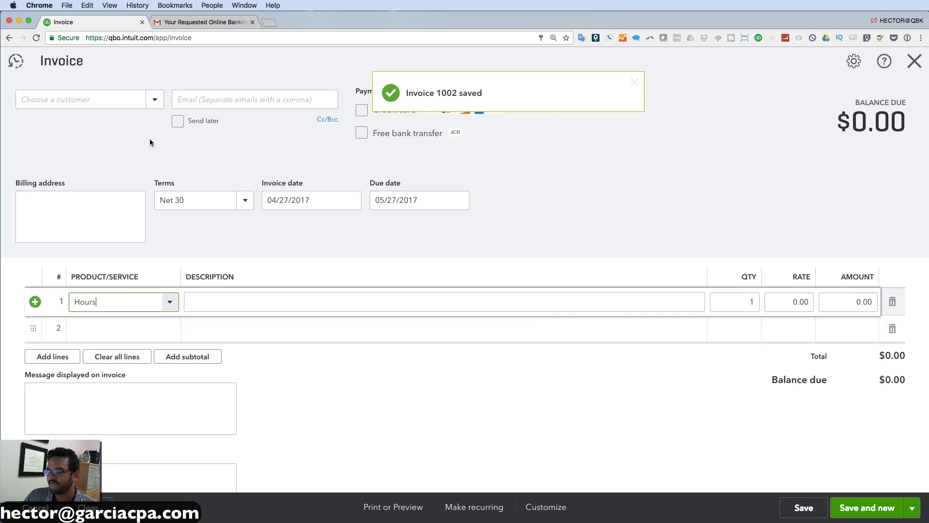
{"action": "left_click", "coordinate": [156, 101]}
{"action": "left_click", "coordinate": [43, 146]}
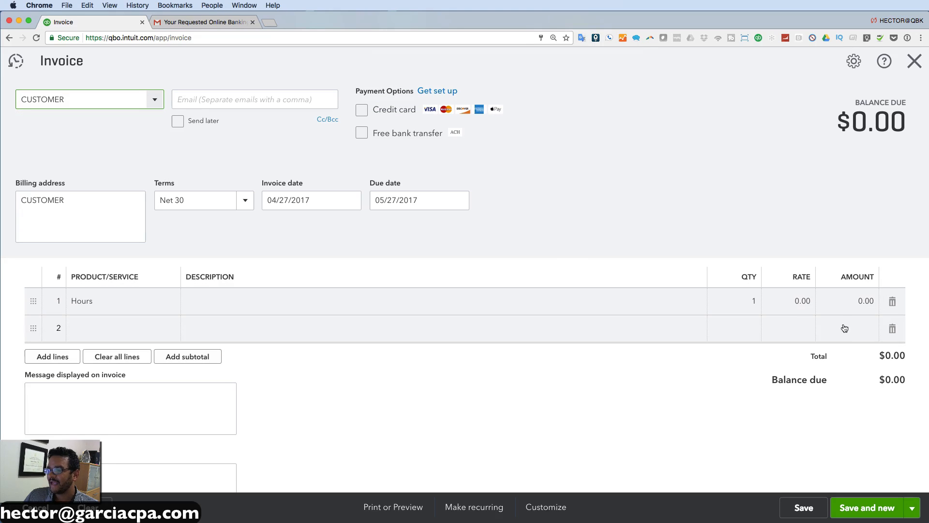
{"action": "left_click", "coordinate": [796, 309]}
{"action": "type", "text": "5"}
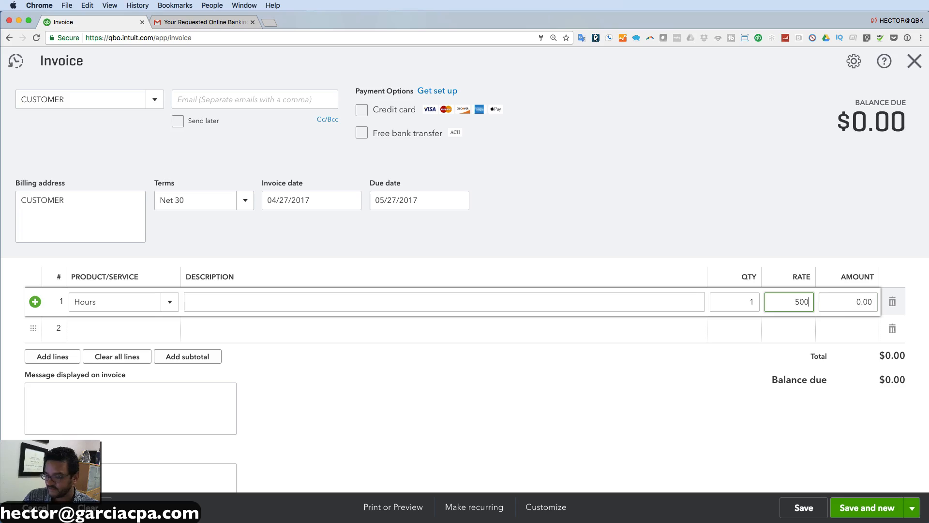
{"action": "type", "text": "00"}
{"action": "key", "text": "Tab"}
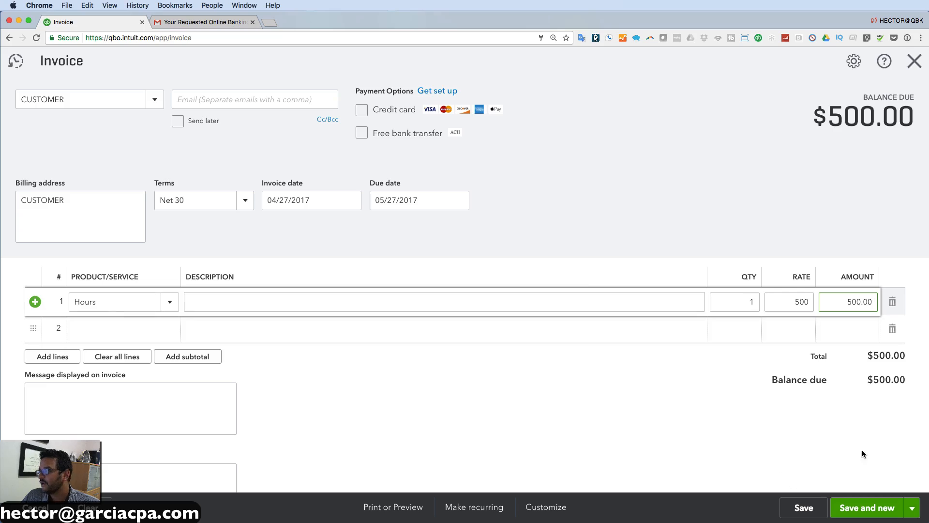
{"action": "left_click", "coordinate": [910, 508]}
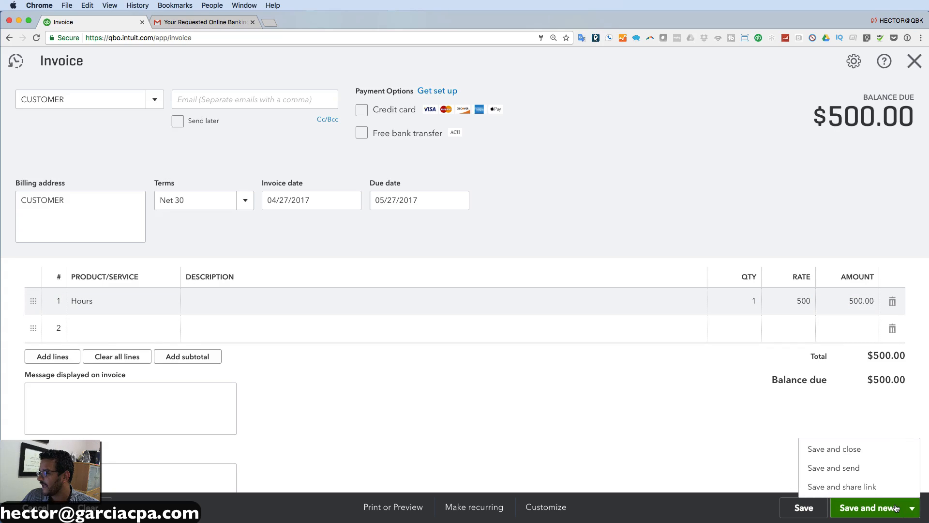
{"action": "left_click", "coordinate": [858, 451]}
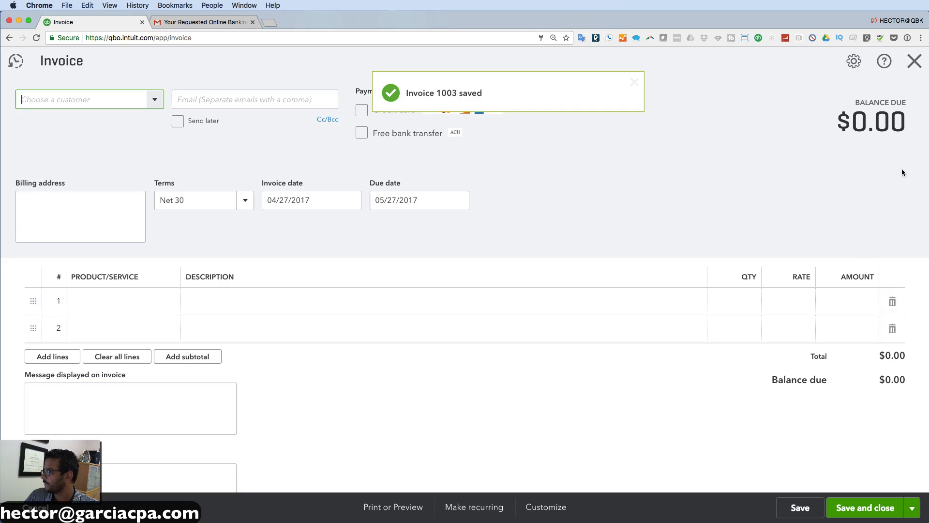
{"action": "left_click", "coordinate": [914, 61]}
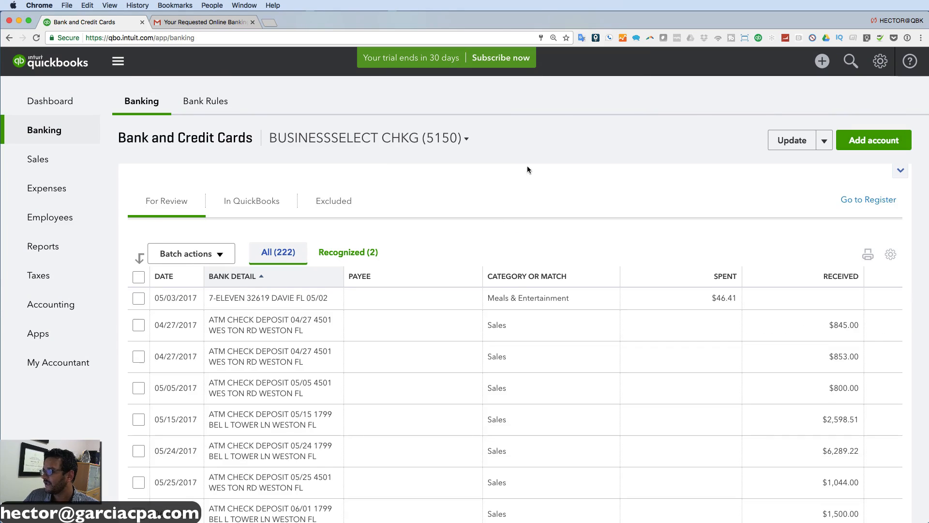
- Find a match for the 05/05 $800.00 deposit by ticking invoices 1002 and 1003, and save
{"action": "left_click", "coordinate": [291, 390]}
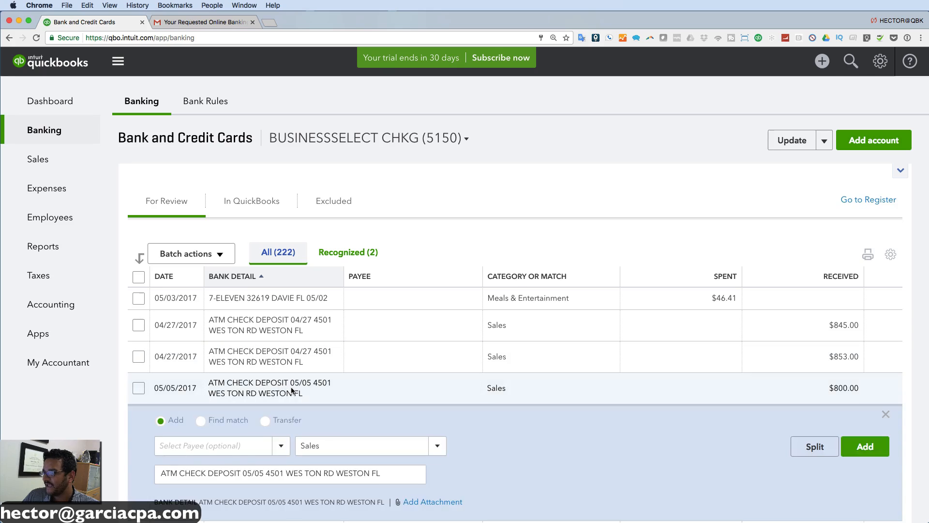
{"action": "scroll", "coordinate": [292, 390], "scroll_direction": "down", "scroll_amount": 2}
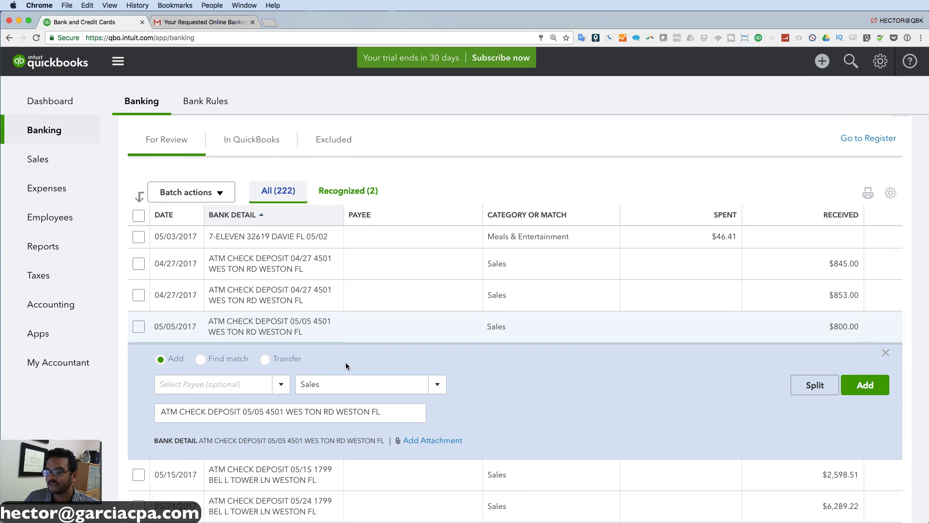
{"action": "left_click", "coordinate": [202, 360]}
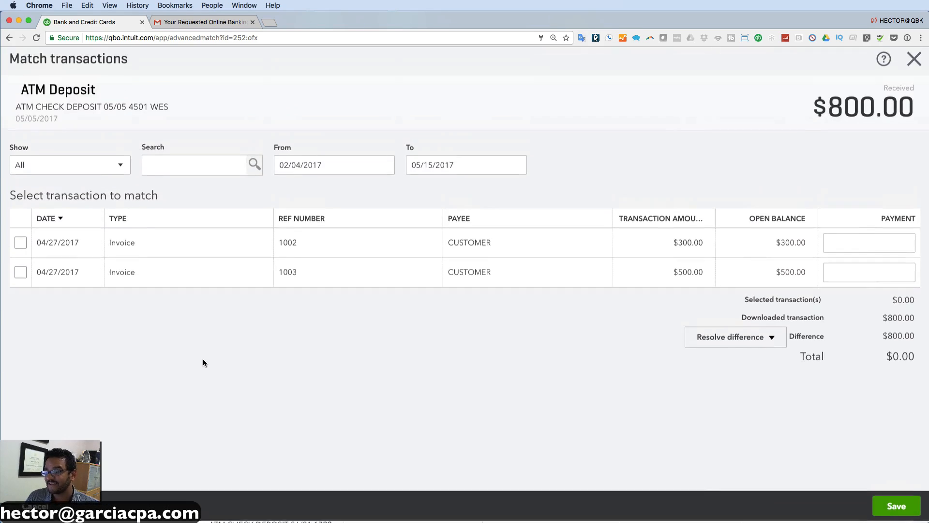
{"action": "left_click", "coordinate": [914, 61]}
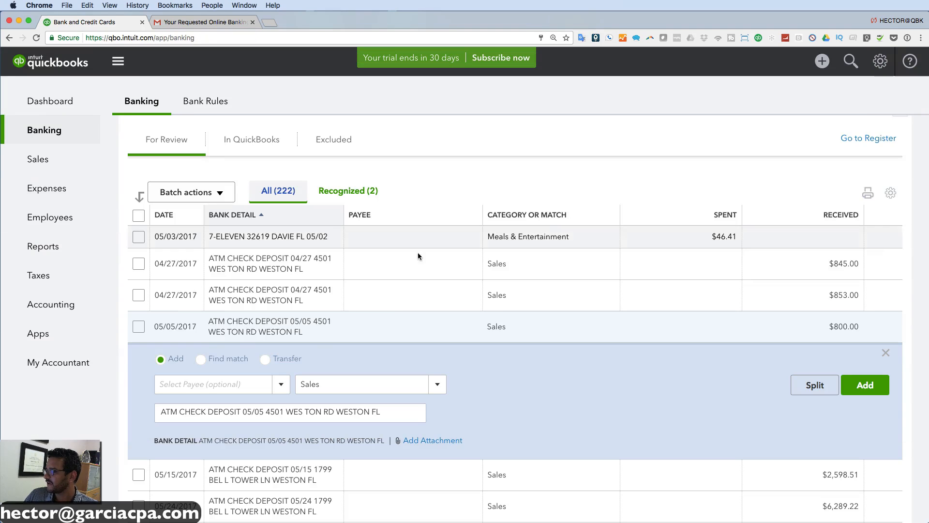
{"action": "left_click", "coordinate": [201, 359]}
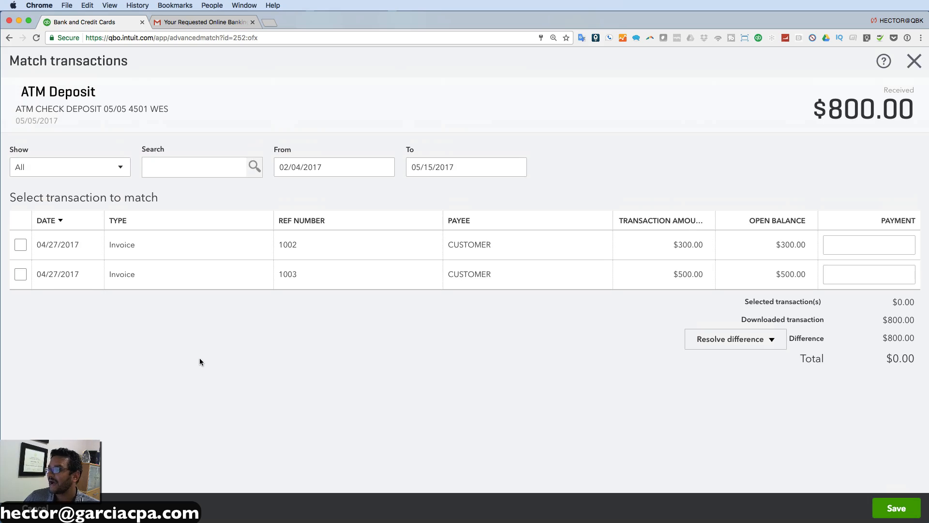
{"action": "left_click", "coordinate": [21, 245]}
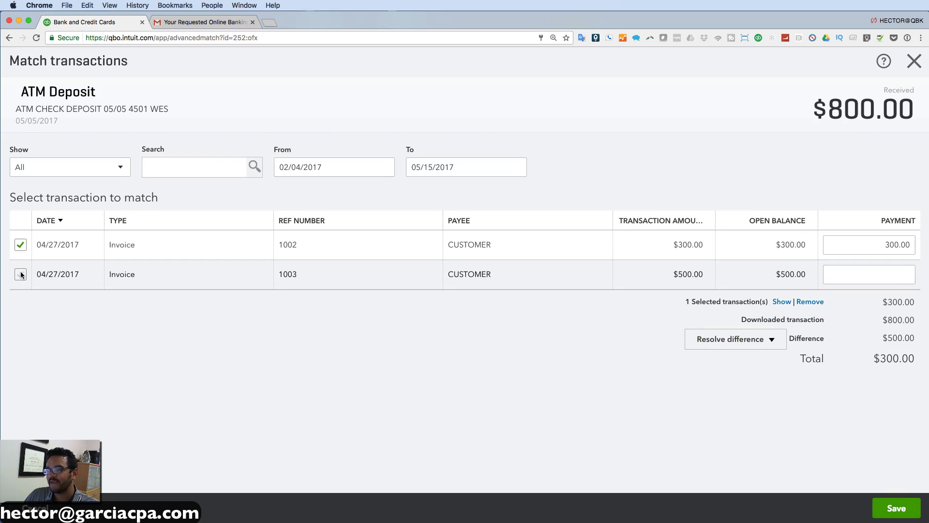
{"action": "left_click", "coordinate": [20, 274]}
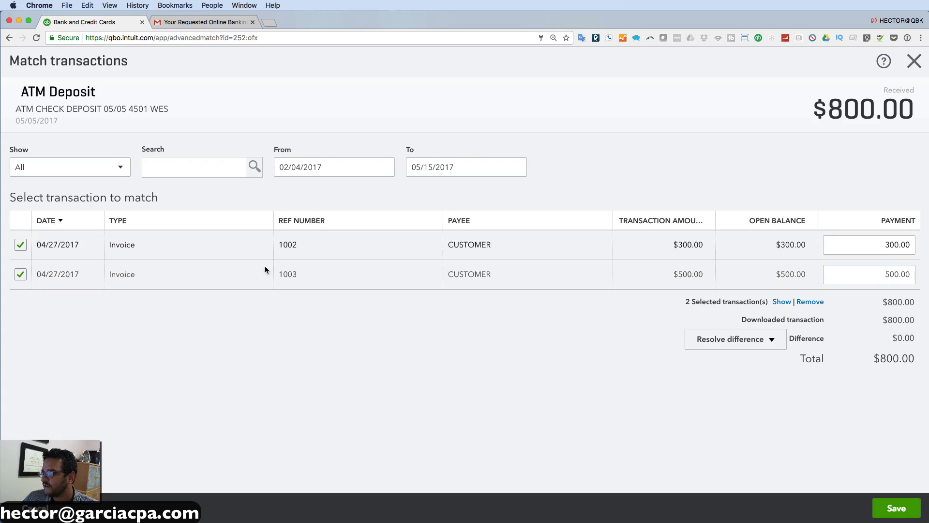
{"action": "left_click", "coordinate": [897, 510]}
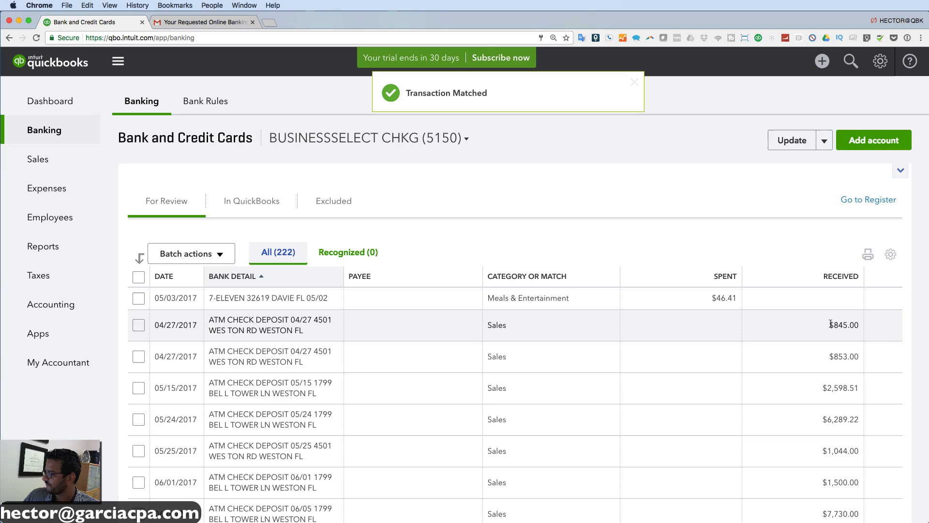
- Create invoice 1004 for CUSTOMER with an Hours line at rate 800 and save it
{"action": "left_click_drag", "start_coordinate": [831, 324], "coordinate": [863, 325]}
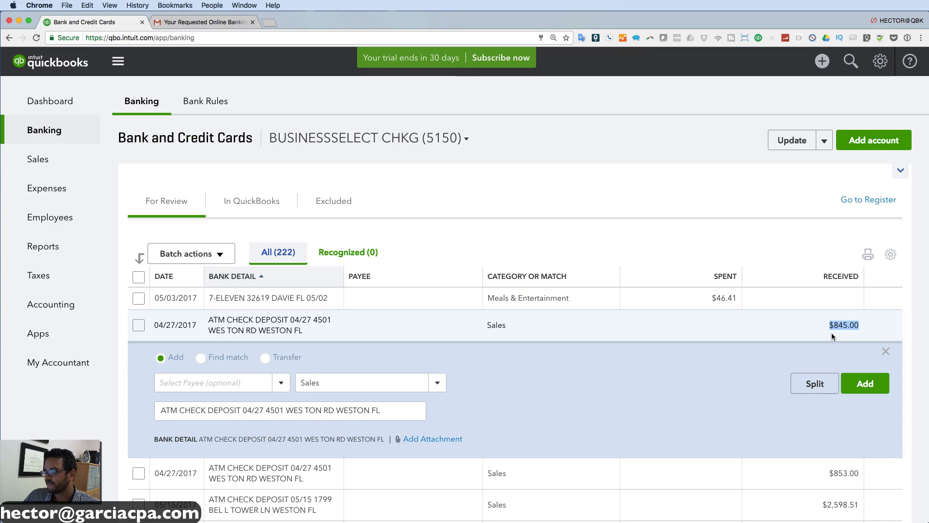
{"action": "left_click", "coordinate": [825, 61]}
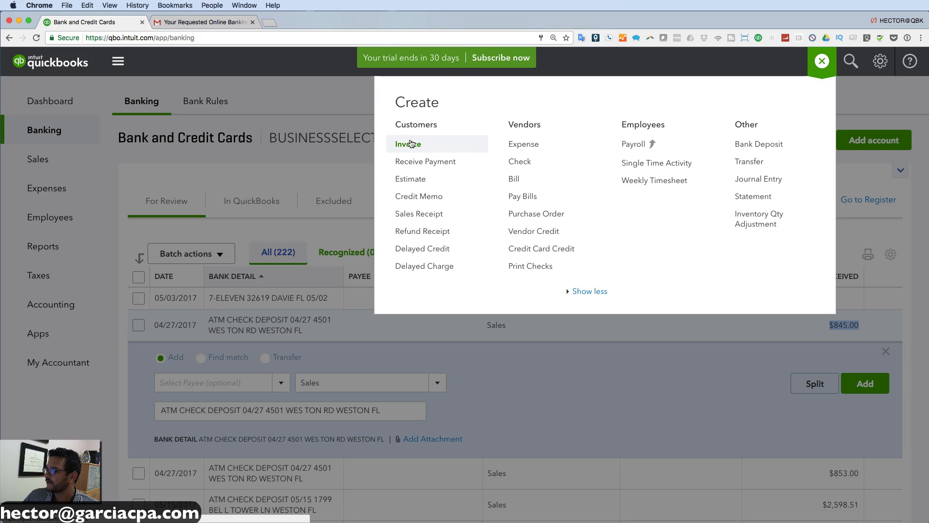
{"action": "left_click", "coordinate": [411, 144]}
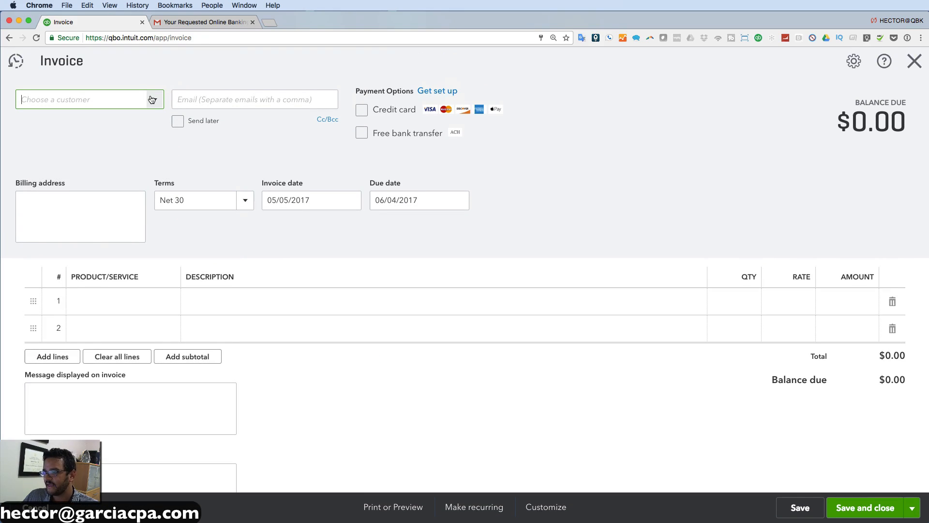
{"action": "left_click", "coordinate": [130, 106]}
{"action": "left_click", "coordinate": [43, 145]}
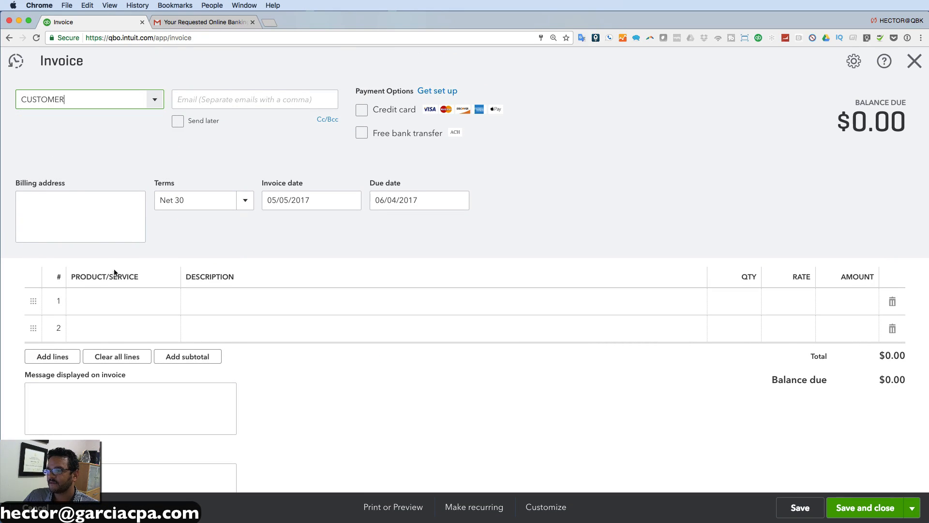
{"action": "left_click", "coordinate": [160, 304]}
{"action": "left_click", "coordinate": [171, 305]}
{"action": "left_click", "coordinate": [95, 351]}
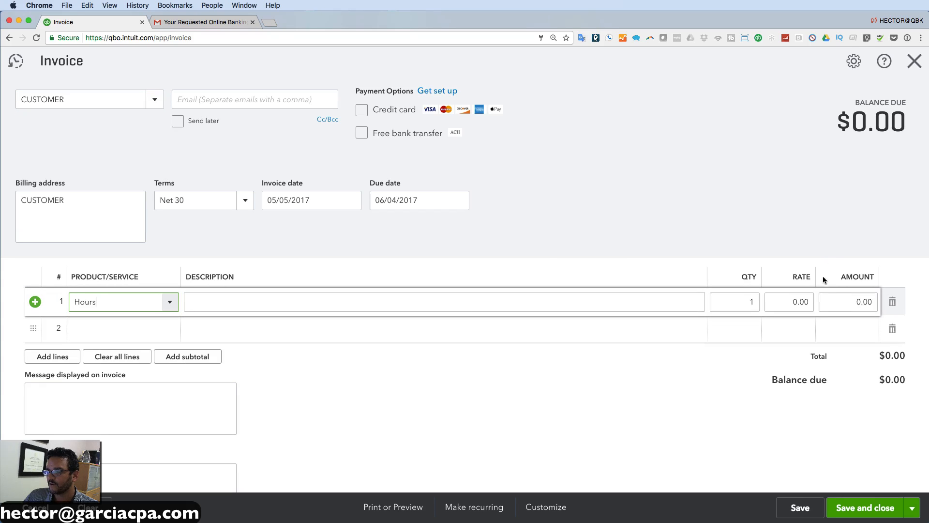
{"action": "left_click", "coordinate": [774, 306]}
{"action": "type", "text": "800"}
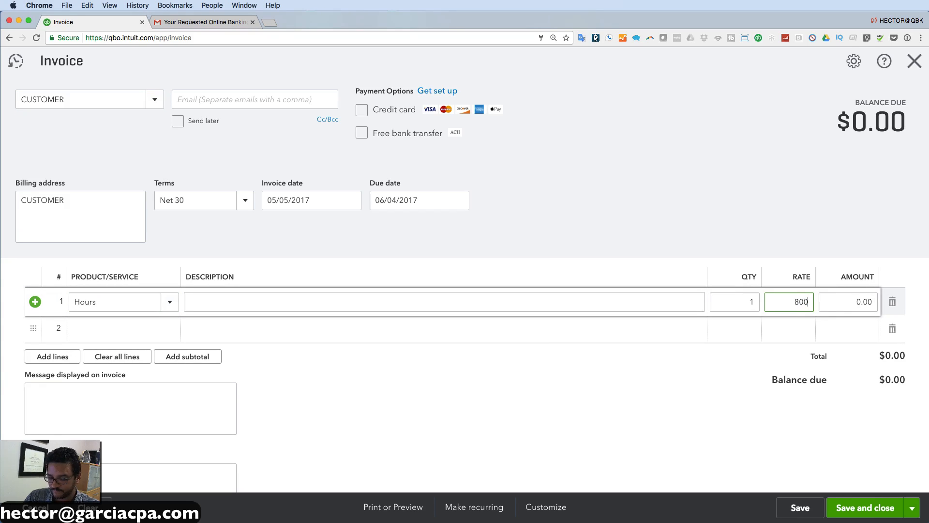
{"action": "left_click", "coordinate": [913, 508]}
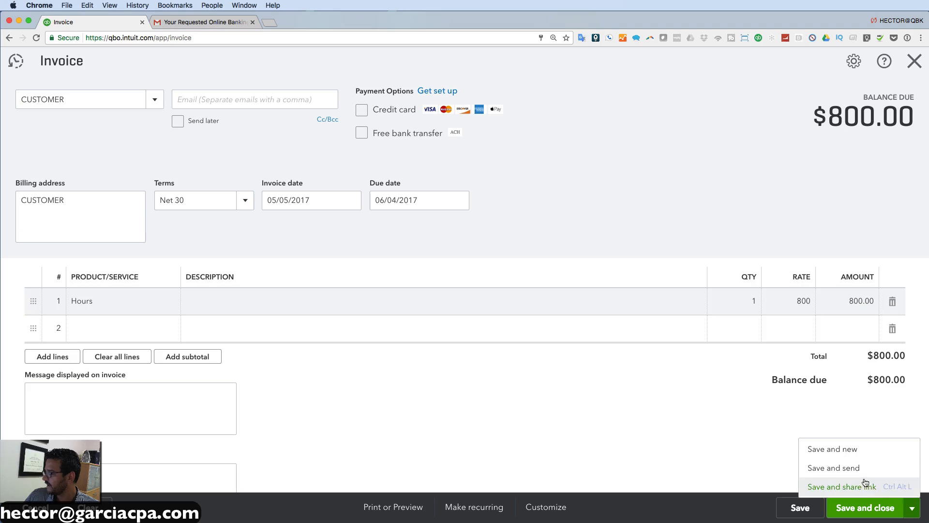
{"action": "left_click", "coordinate": [860, 451]}
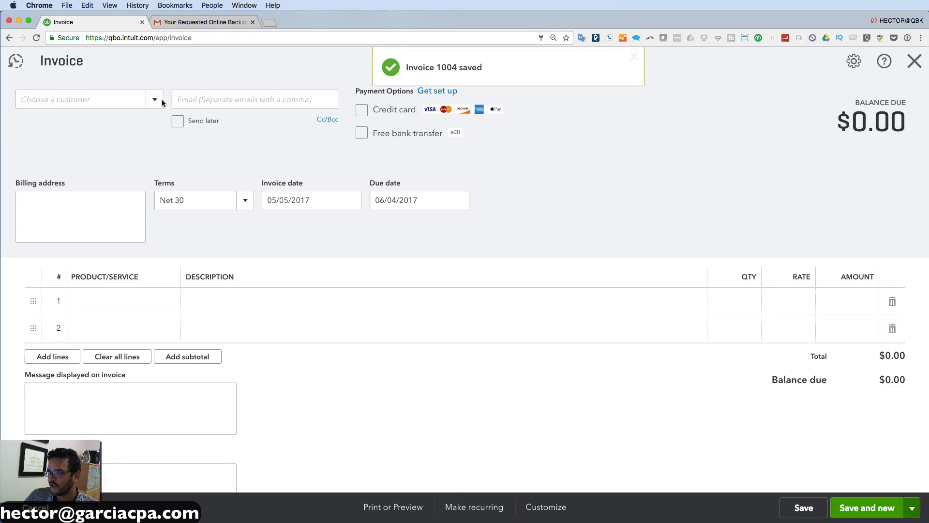
- Create invoice 1005 for CUSTOMER with an Hours line at rate 45, then save and close
{"action": "left_click", "coordinate": [129, 102]}
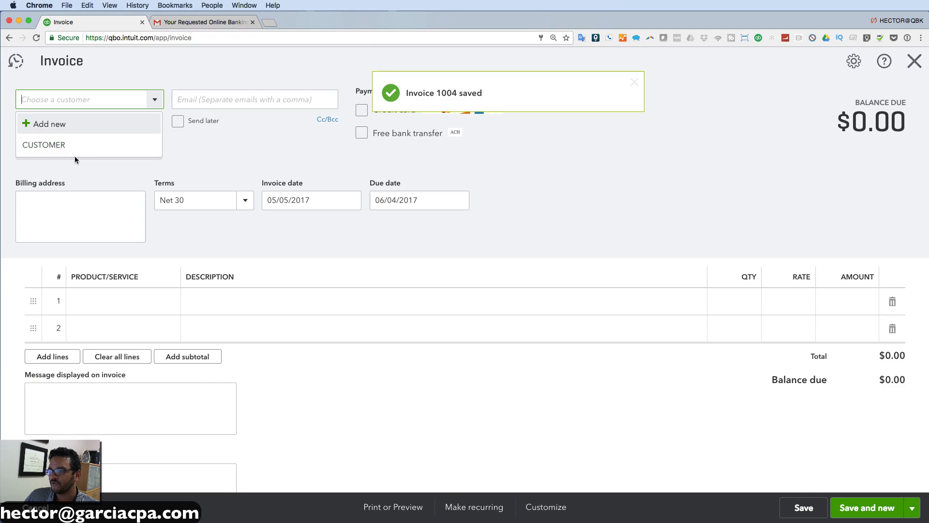
{"action": "left_click", "coordinate": [75, 146]}
{"action": "left_click", "coordinate": [126, 300]}
{"action": "left_click", "coordinate": [170, 301]}
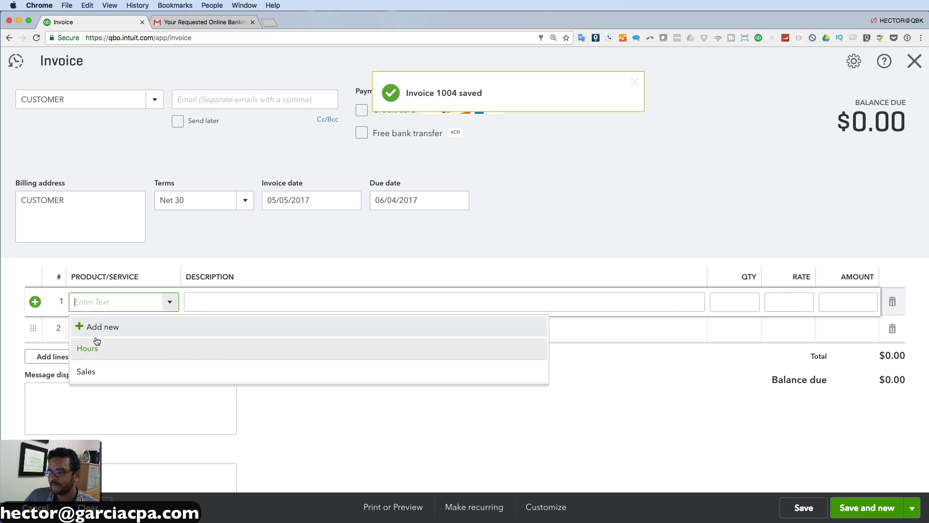
{"action": "left_click", "coordinate": [96, 347]}
{"action": "left_click", "coordinate": [812, 296]}
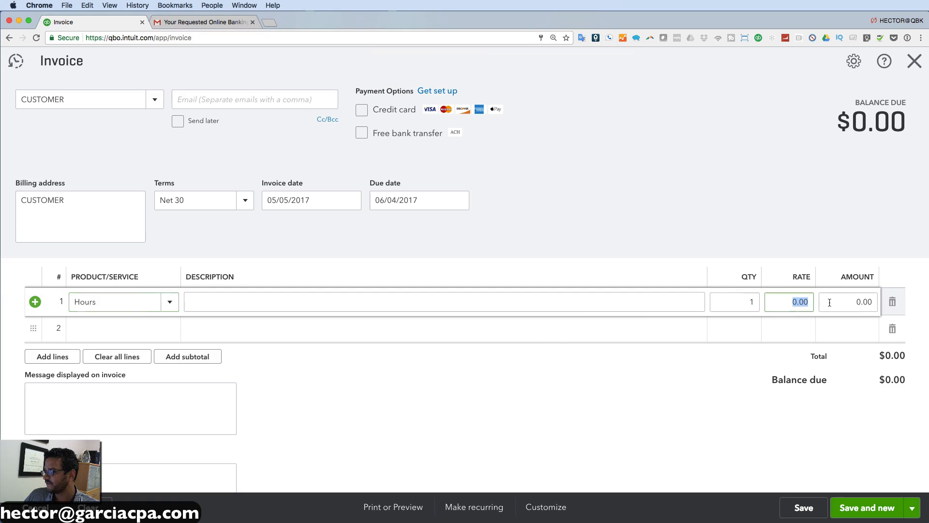
{"action": "type", "text": "45"}
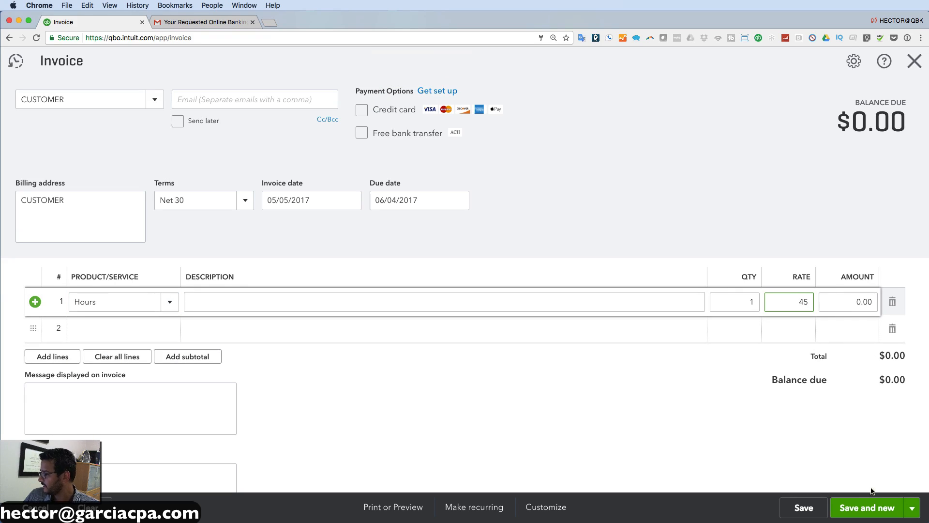
{"action": "left_click", "coordinate": [913, 507]}
{"action": "left_click", "coordinate": [844, 450]}
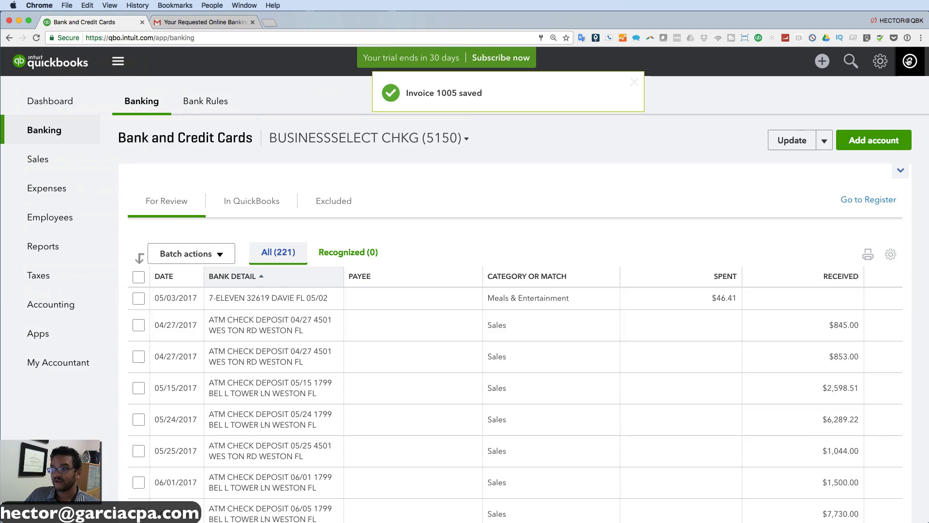
{"action": "left_click", "coordinate": [358, 327]}
{"action": "left_click", "coordinate": [200, 358]}
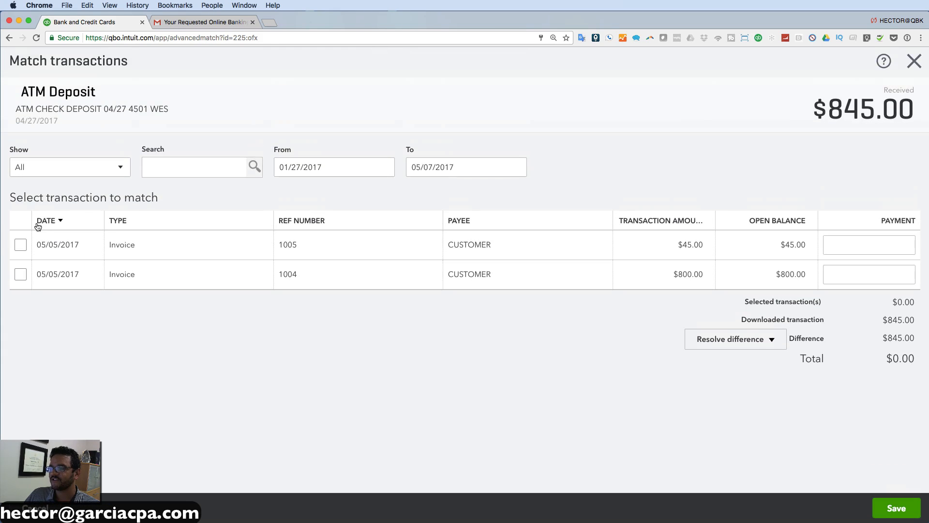
{"action": "left_click", "coordinate": [20, 245]}
{"action": "left_click", "coordinate": [20, 274]}
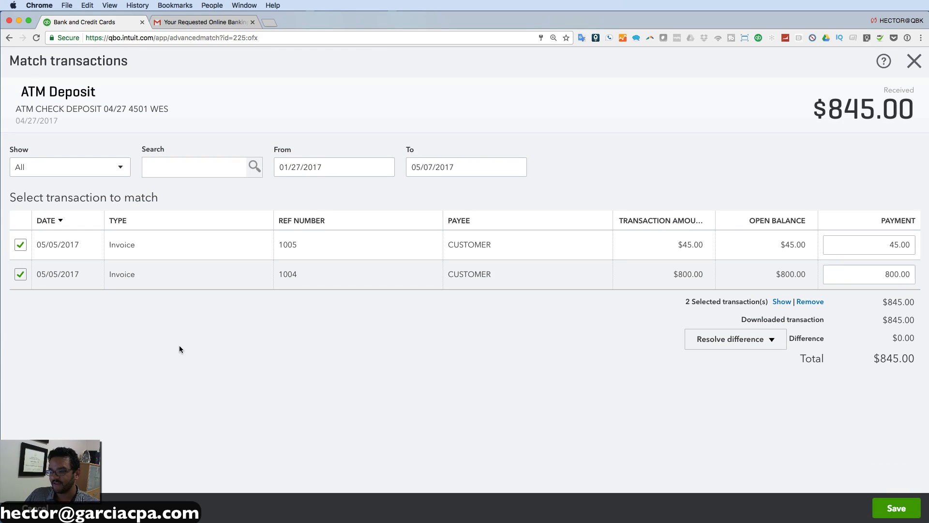
{"action": "left_click", "coordinate": [35, 508]}
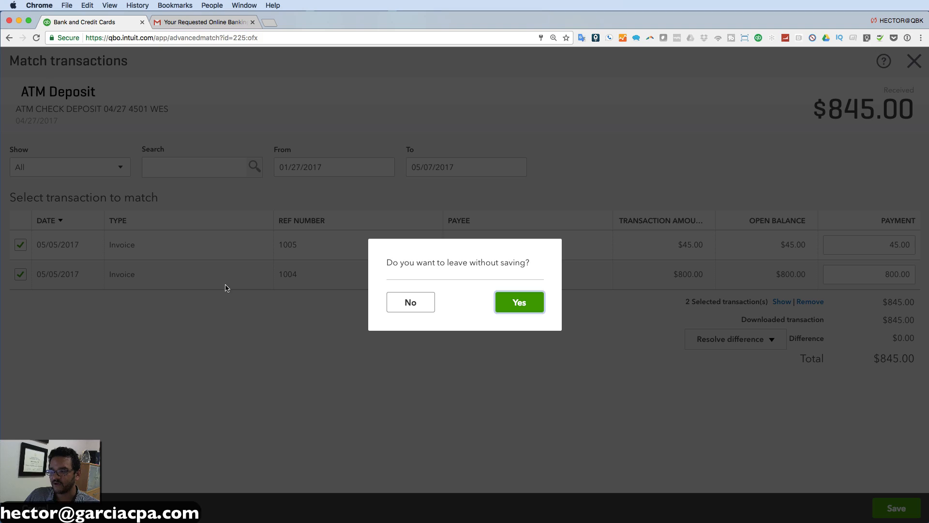
{"action": "left_click", "coordinate": [532, 303]}
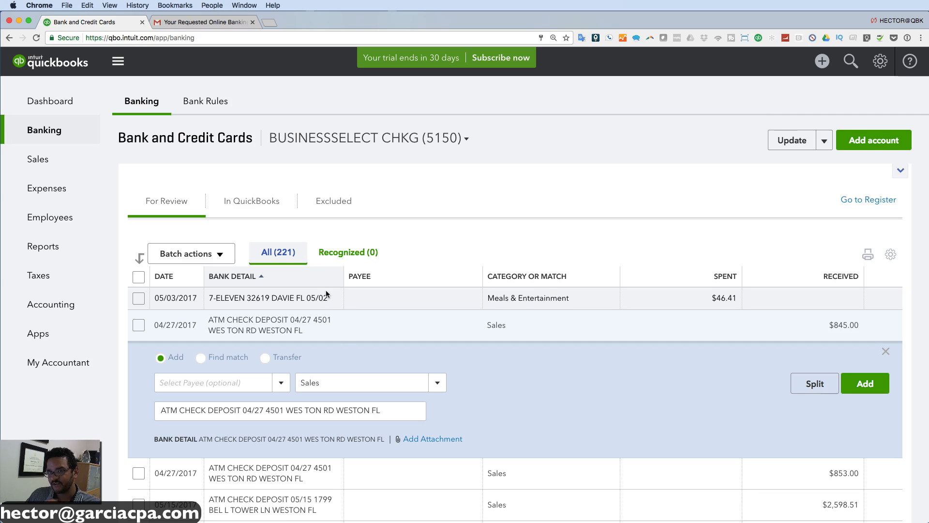
- Start a CUSTOMER payment applied to invoice 1004, paid by Check with reference 1234
{"action": "left_click", "coordinate": [822, 61]}
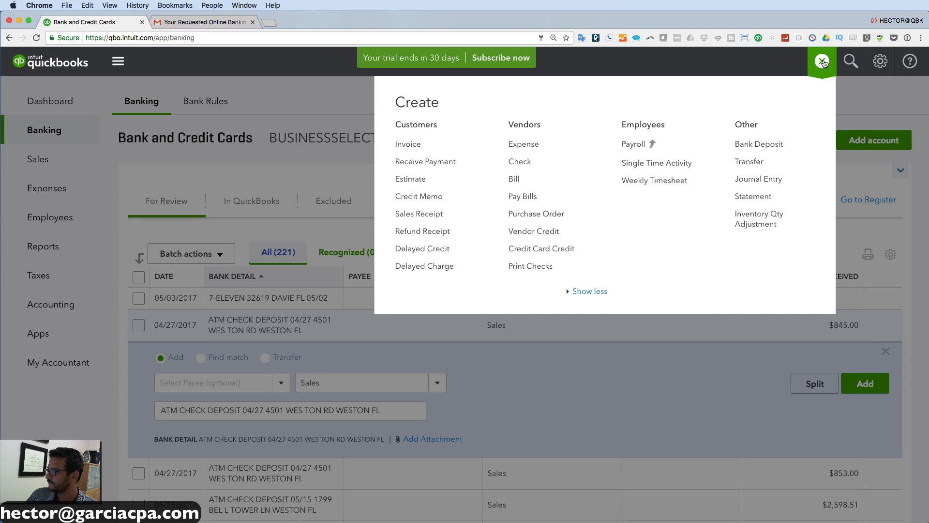
{"action": "left_click", "coordinate": [429, 161]}
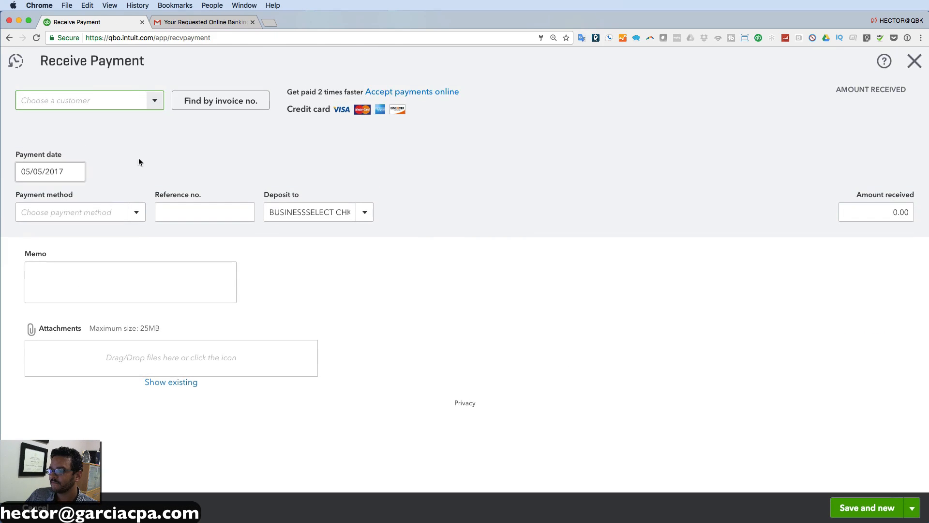
{"action": "left_click", "coordinate": [156, 101]}
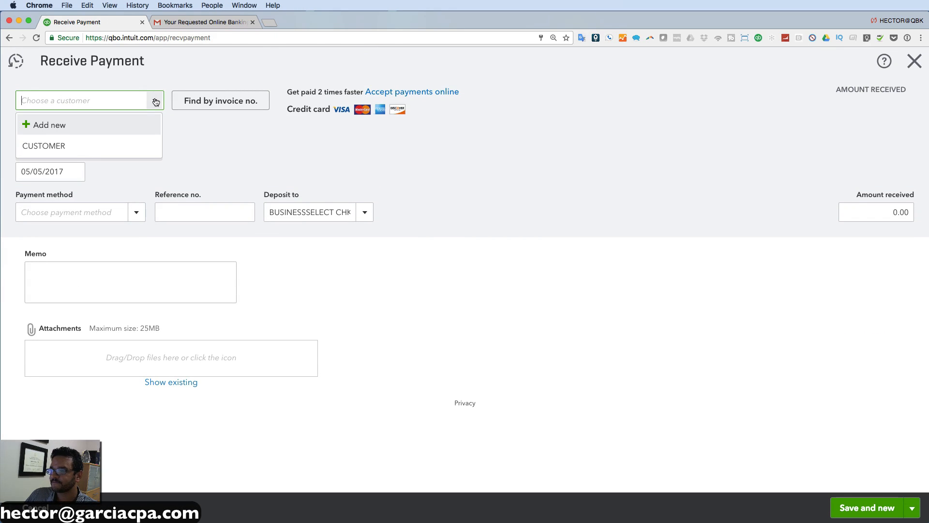
{"action": "left_click", "coordinate": [54, 144]}
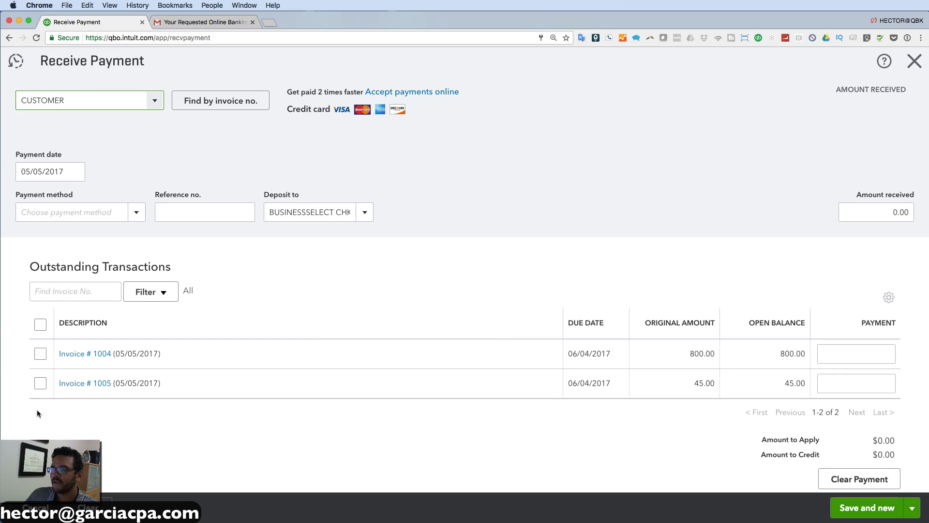
{"action": "left_click", "coordinate": [39, 354]}
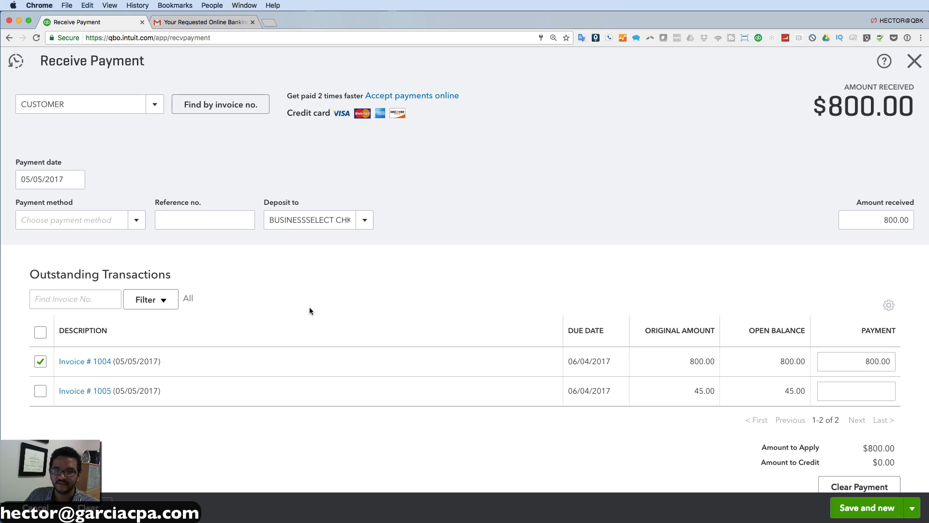
{"action": "left_click", "coordinate": [136, 220]}
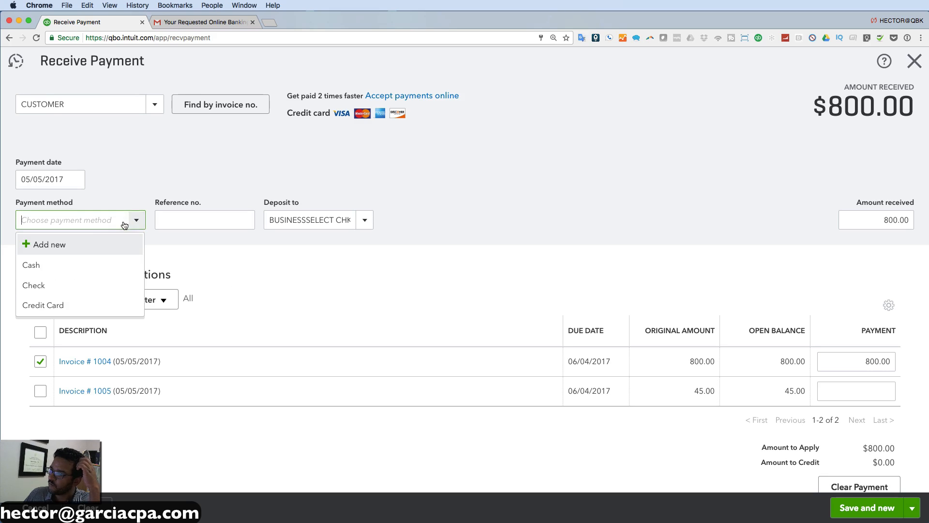
{"action": "left_click", "coordinate": [45, 285]}
{"action": "left_click", "coordinate": [211, 219]}
{"action": "type", "text": "1234"}
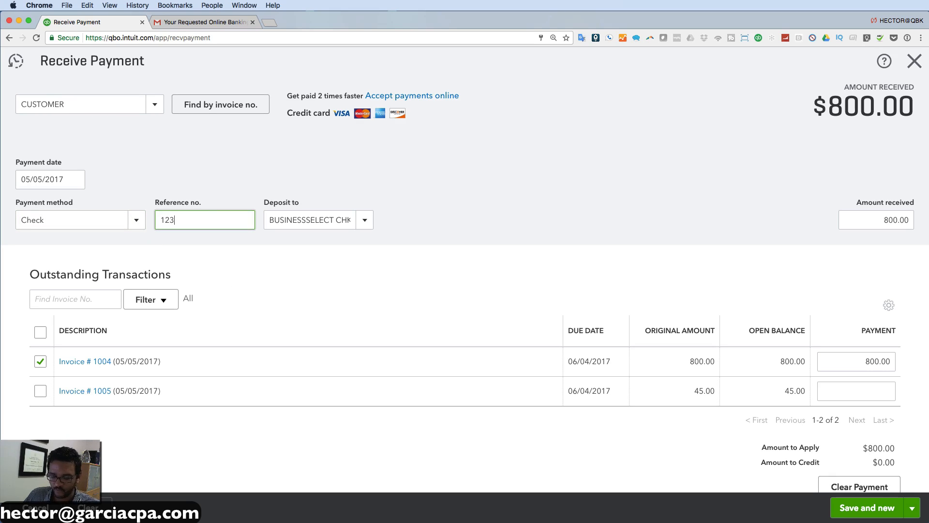
{"action": "left_click", "coordinate": [363, 221]}
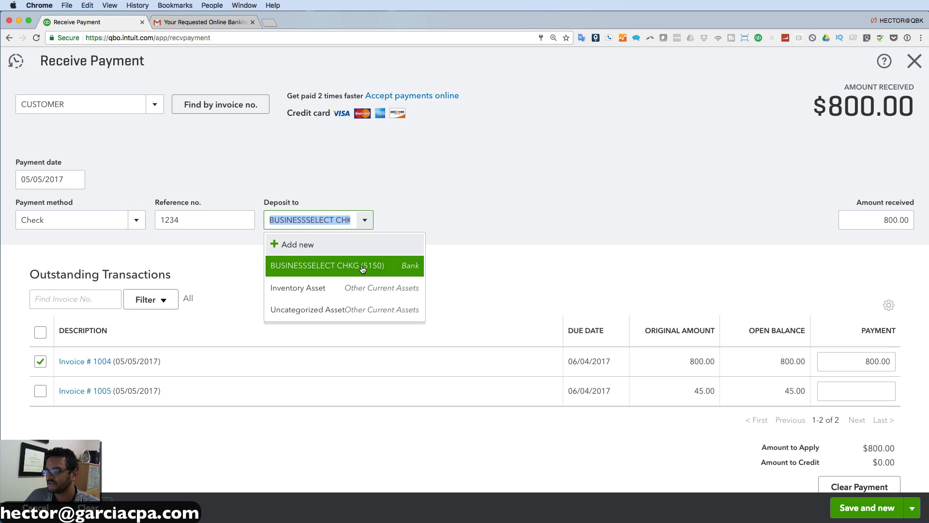
{"action": "left_click", "coordinate": [303, 245]}
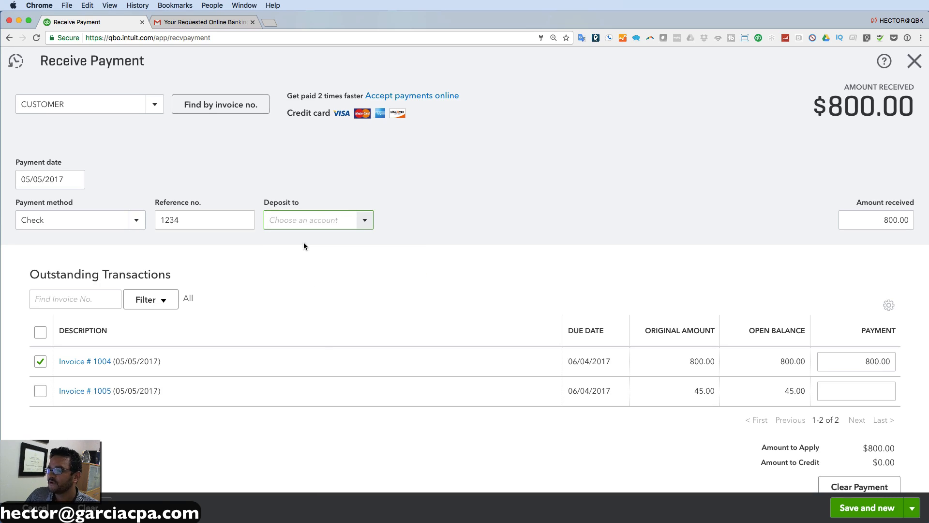
- Create an Other Current Assets account with detail type Undeposited Funds as the deposit account
{"action": "left_click", "coordinate": [323, 150]}
{"action": "left_click", "coordinate": [324, 151]}
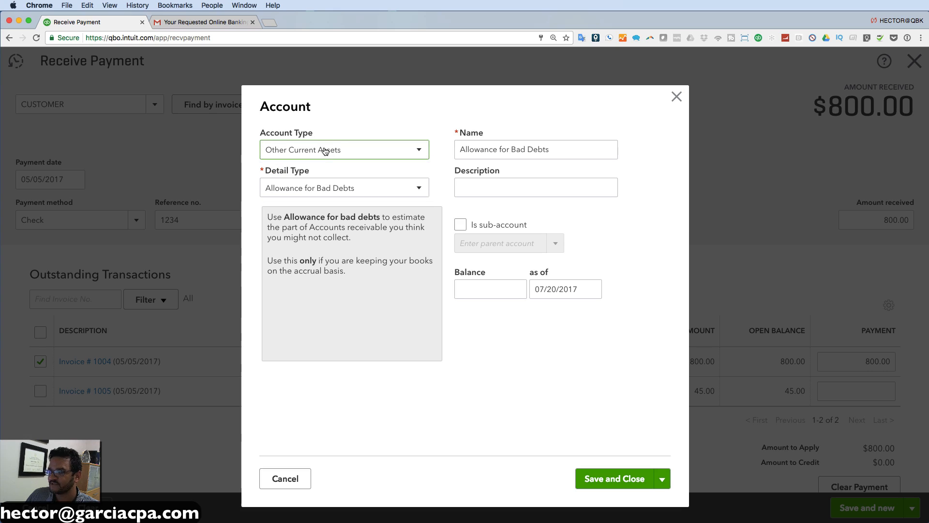
{"action": "left_click", "coordinate": [318, 154]}
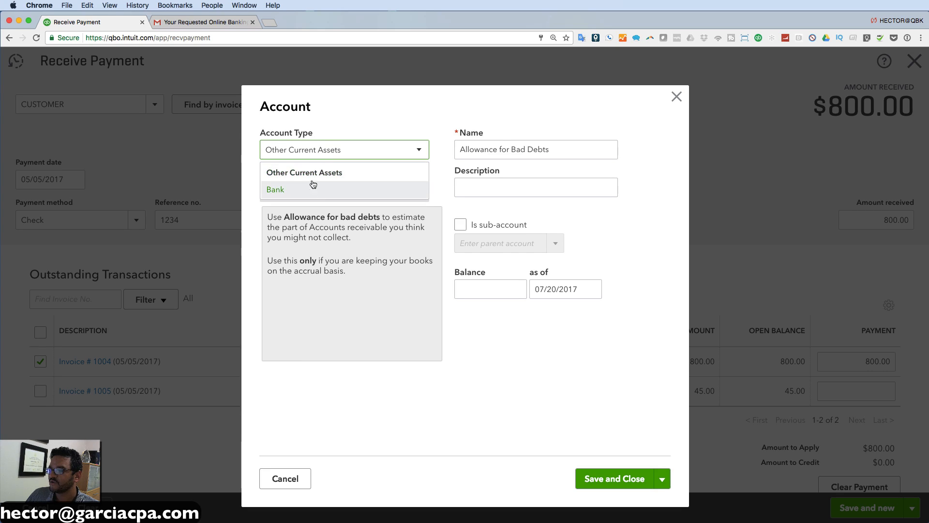
{"action": "left_click", "coordinate": [307, 173]}
{"action": "left_click", "coordinate": [307, 184]}
{"action": "left_click", "coordinate": [306, 155]}
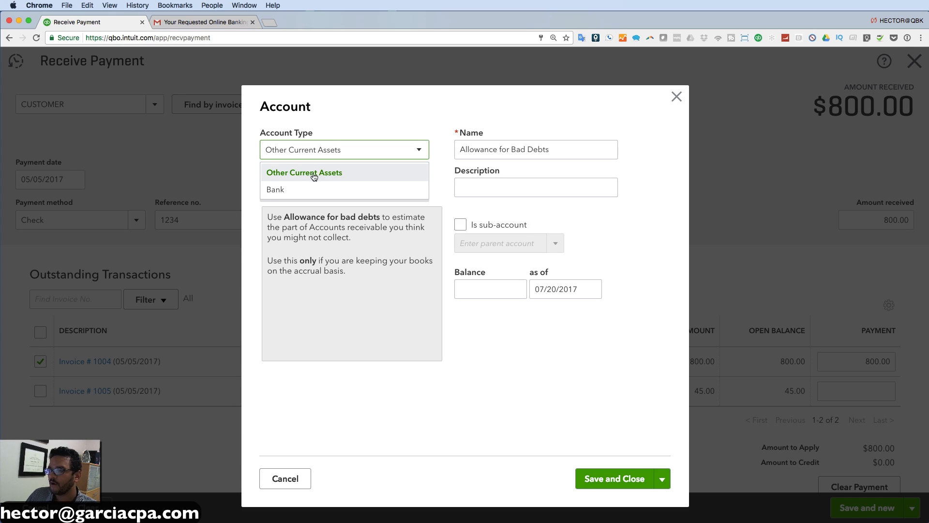
{"action": "left_click", "coordinate": [313, 174]}
{"action": "left_click", "coordinate": [312, 188]}
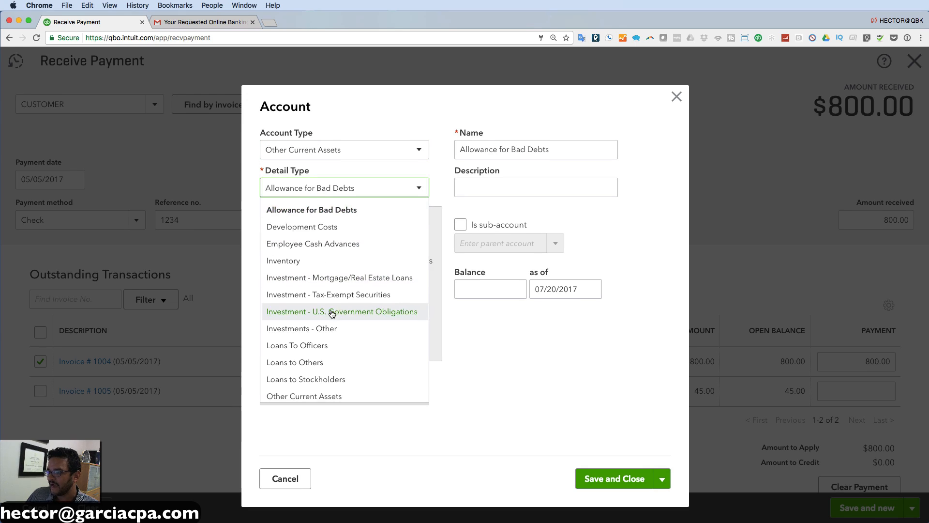
{"action": "scroll", "coordinate": [333, 314], "scroll_direction": "down", "scroll_amount": 3}
{"action": "left_click", "coordinate": [314, 390]}
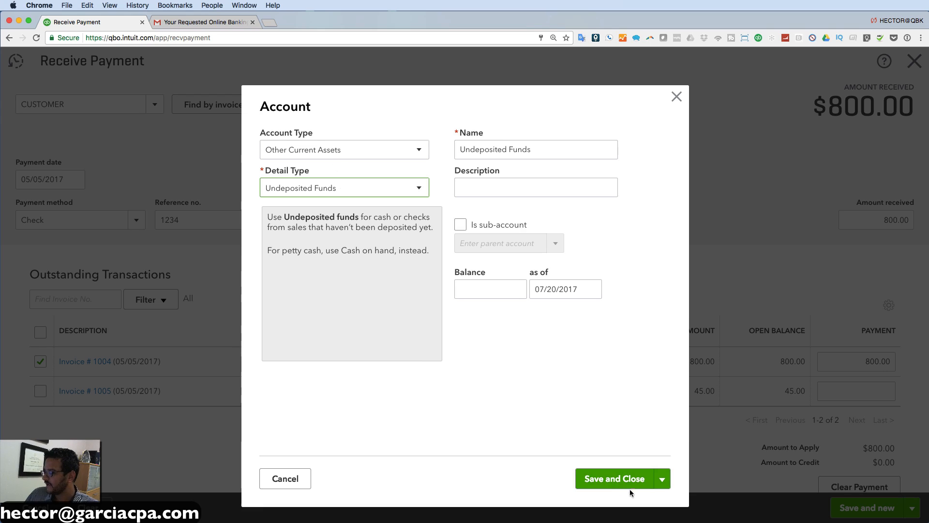
{"action": "left_click", "coordinate": [620, 479]}
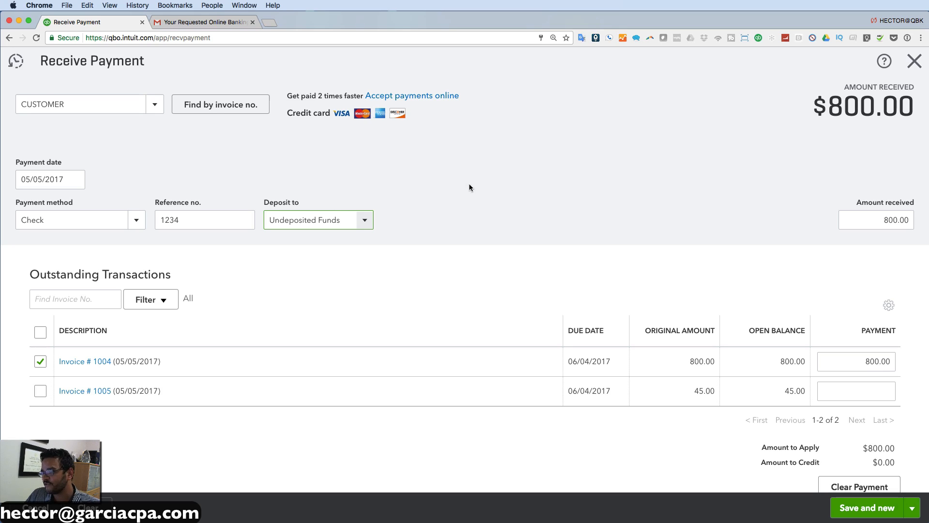
{"action": "left_click", "coordinate": [911, 508]}
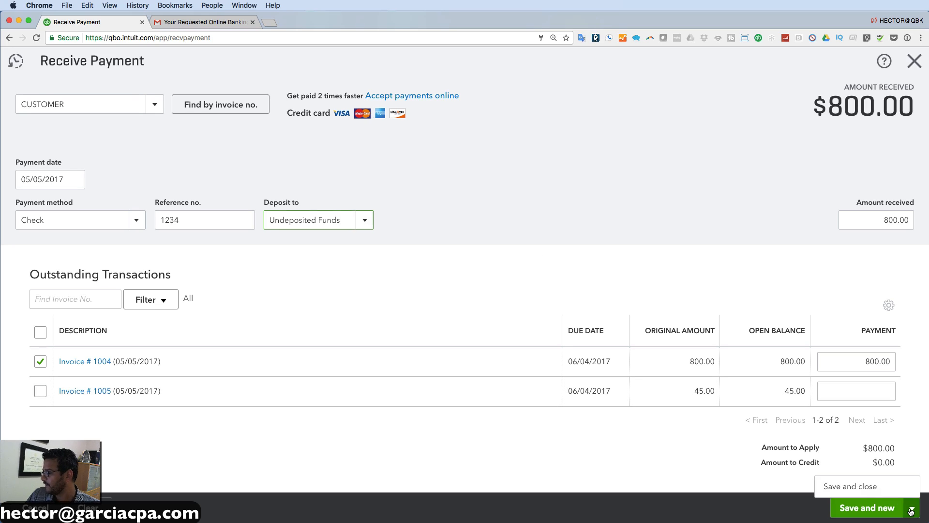
- Save the $800 payment, then record a $45 Check payment for Invoice 1005 into Undeposited Funds
{"action": "left_click", "coordinate": [866, 506]}
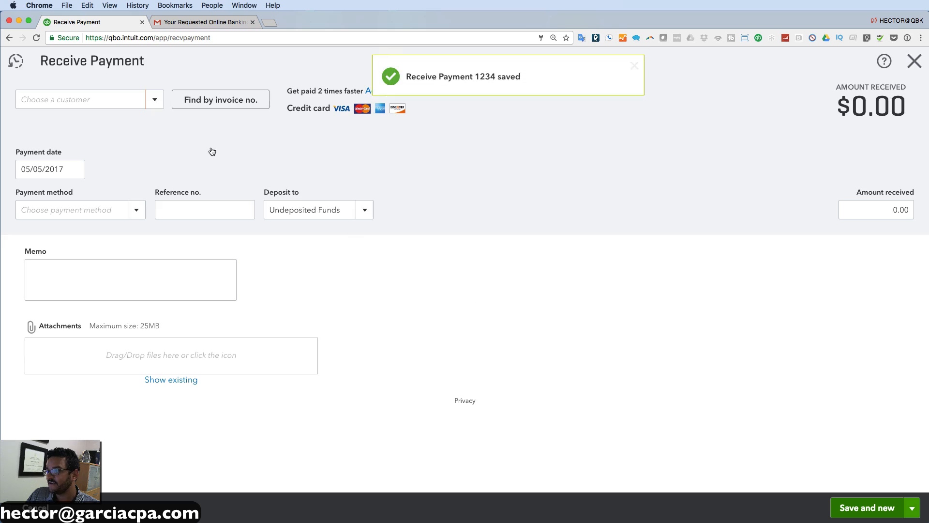
{"action": "left_click", "coordinate": [152, 100]}
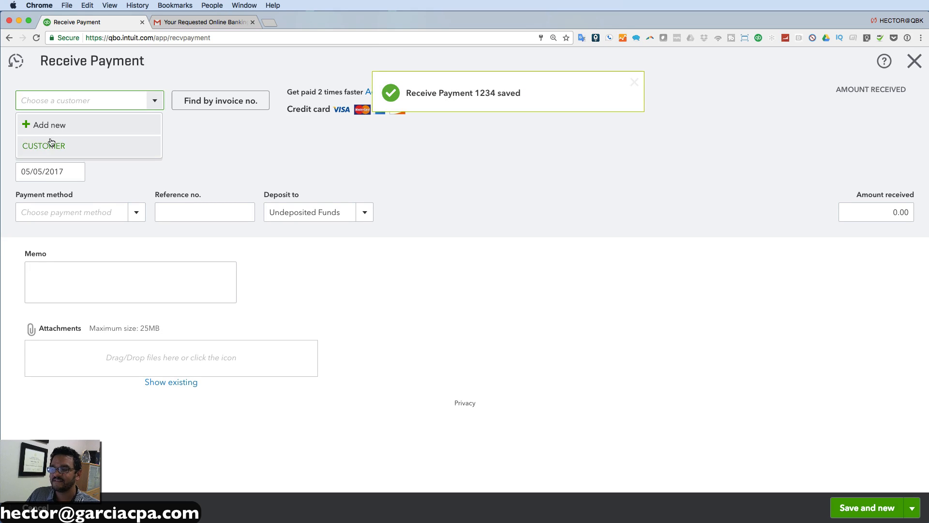
{"action": "left_click", "coordinate": [51, 142]}
{"action": "left_click", "coordinate": [136, 212]}
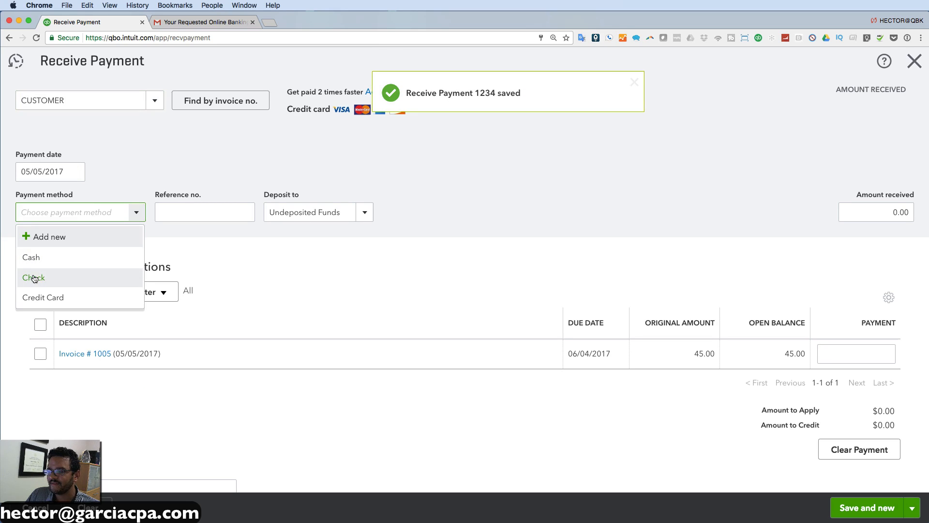
{"action": "left_click", "coordinate": [33, 277]}
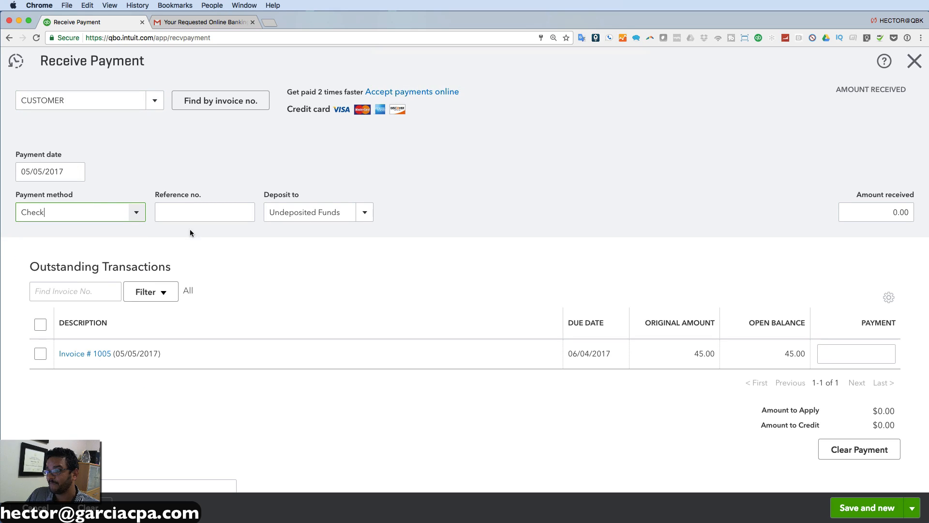
{"action": "left_click", "coordinate": [40, 353]}
{"action": "left_click", "coordinate": [369, 219]}
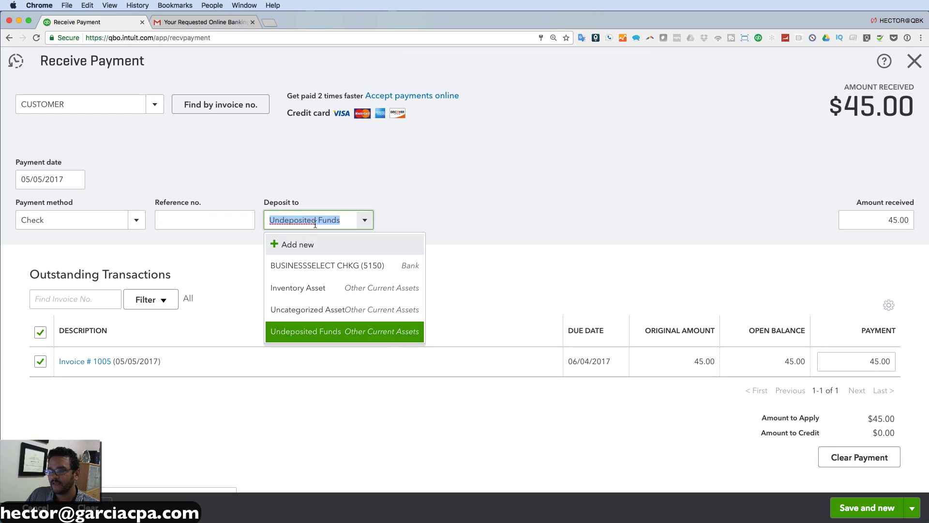
{"action": "left_click", "coordinate": [381, 338]}
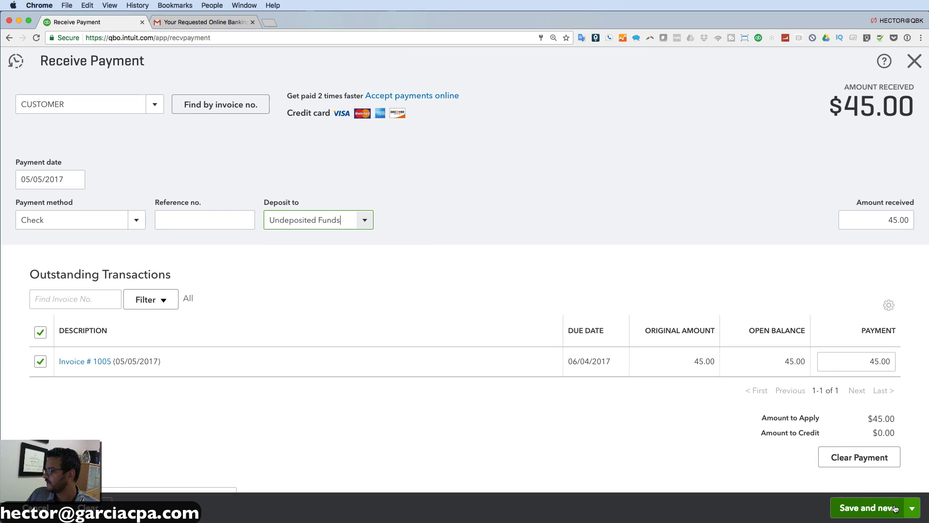
{"action": "left_click", "coordinate": [912, 507]}
{"action": "left_click", "coordinate": [852, 487]}
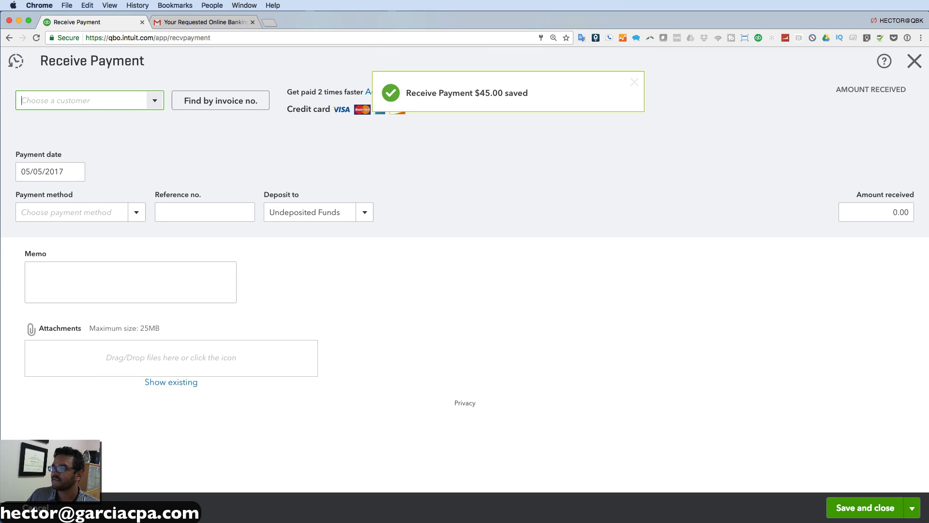
{"action": "left_click", "coordinate": [916, 61]}
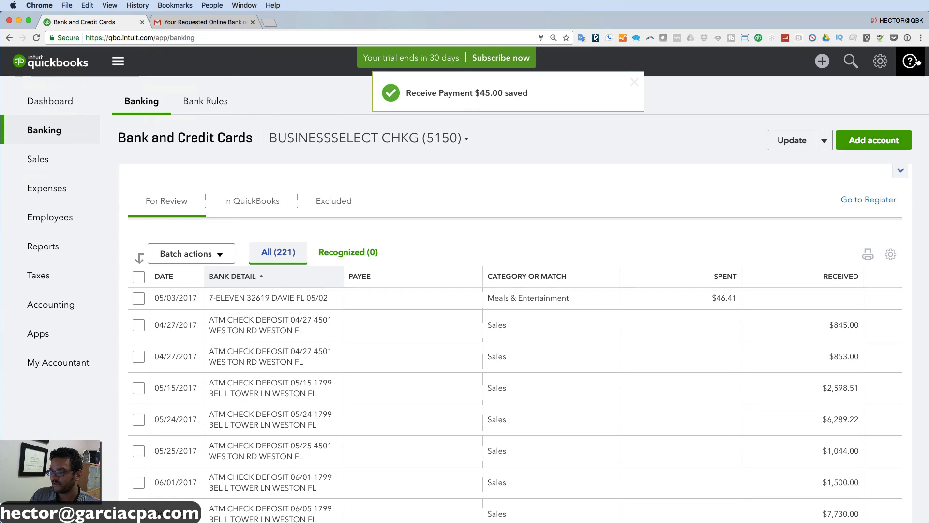
- Tick the $45.00 and $800.00 payments against the $845.00 ATM deposit, then exit without saving
{"action": "left_click", "coordinate": [298, 327]}
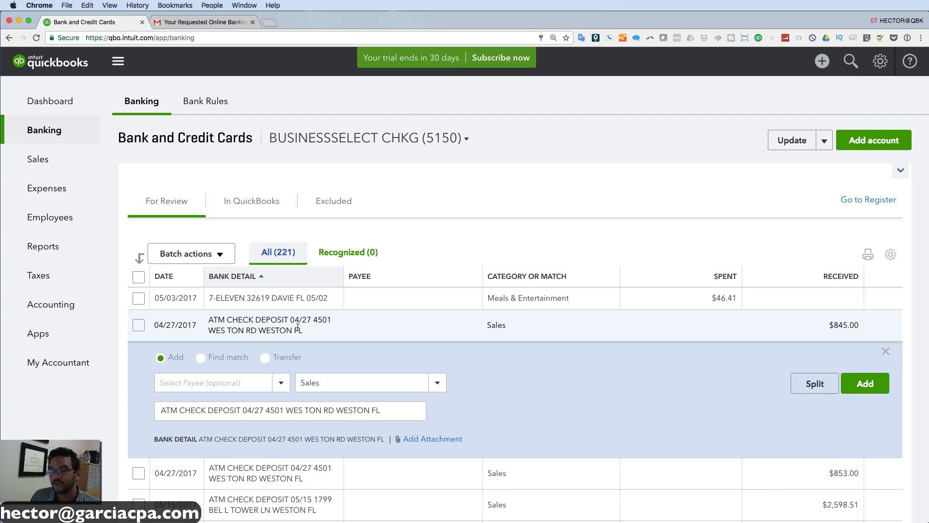
{"action": "left_click", "coordinate": [200, 358]}
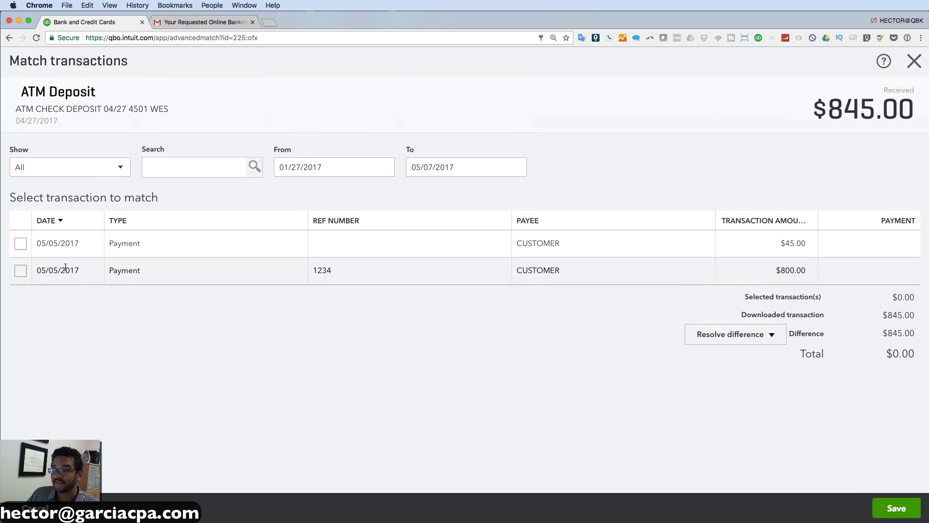
{"action": "left_click", "coordinate": [20, 244]}
{"action": "left_click", "coordinate": [20, 271]}
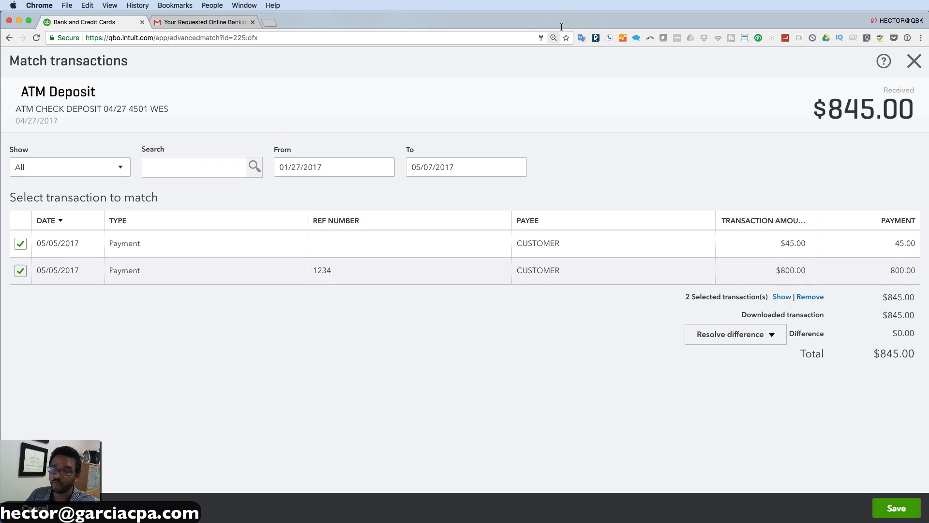
{"action": "left_click", "coordinate": [914, 61]}
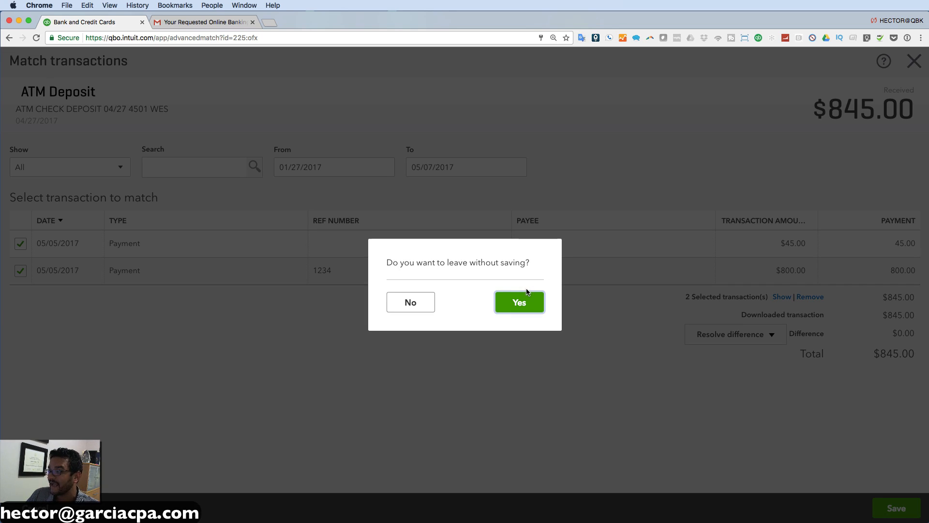
{"action": "left_click", "coordinate": [516, 303]}
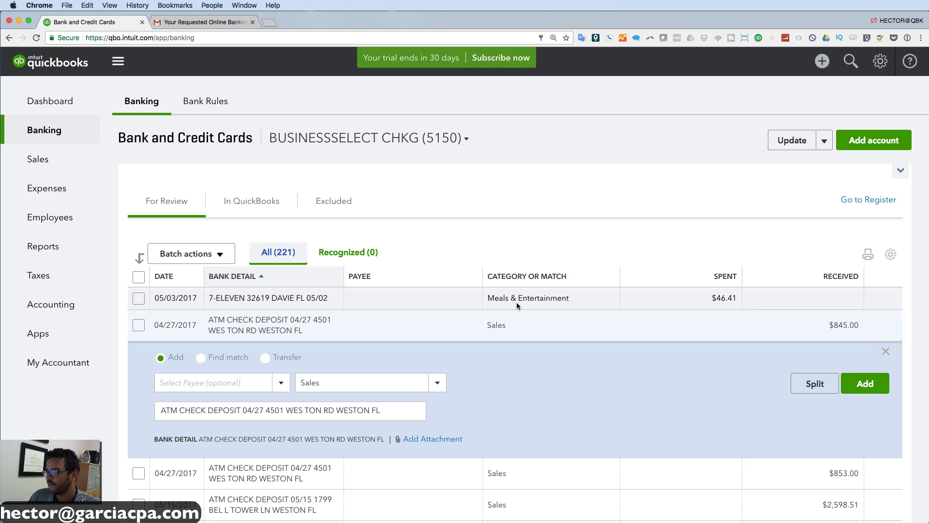
{"action": "left_click", "coordinate": [823, 61]}
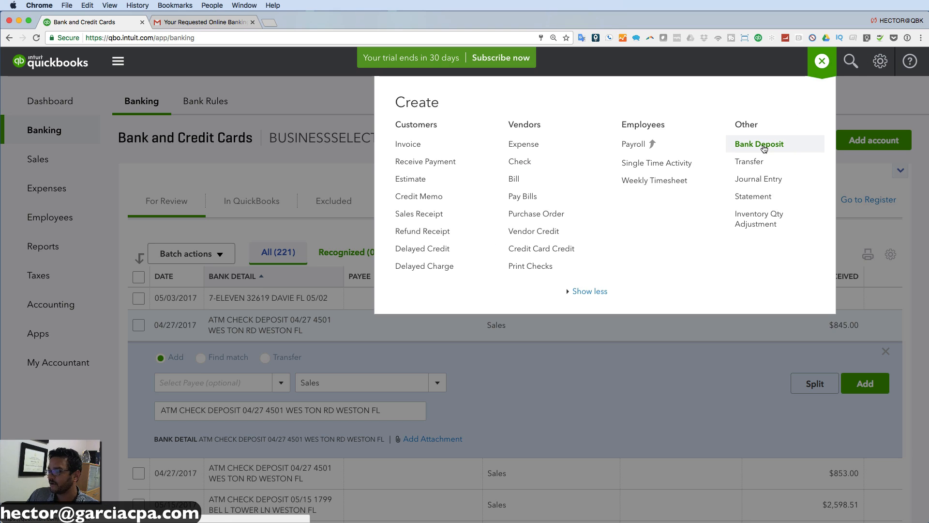
- Save a bank deposit combining the $800.00 and $45.00 payments, dated 04/26/2017, into checking
{"action": "left_click", "coordinate": [763, 144]}
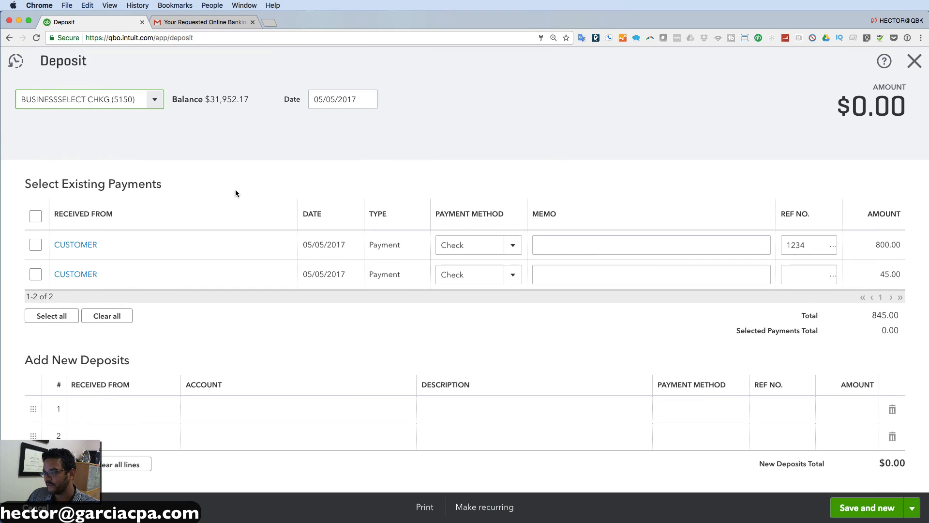
{"action": "left_click", "coordinate": [35, 244]}
{"action": "left_click", "coordinate": [36, 284]}
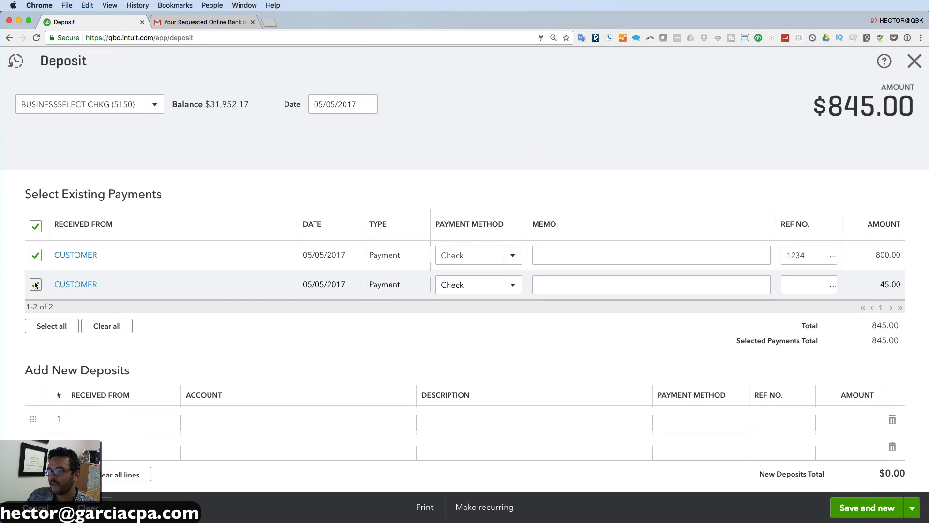
{"action": "left_click", "coordinate": [349, 103]}
{"action": "triple_click", "coordinate": [351, 102]}
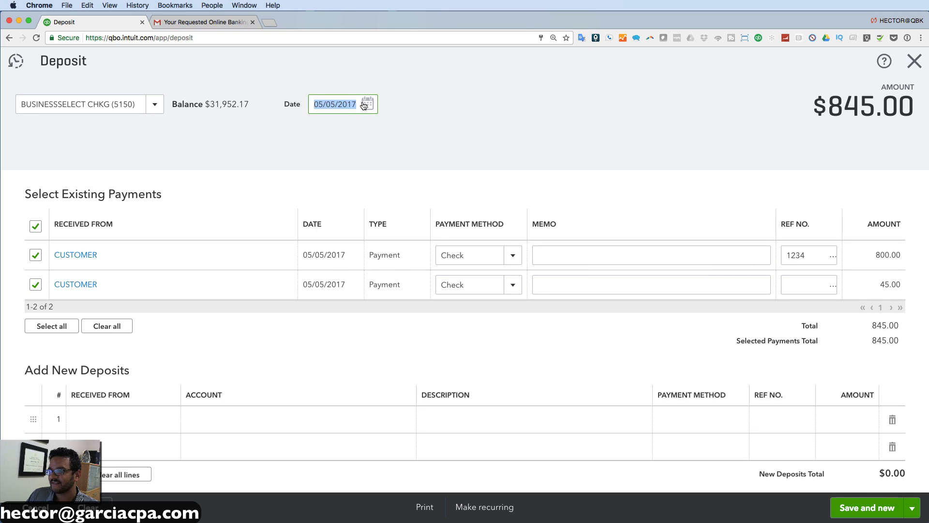
{"action": "left_click", "coordinate": [368, 104]}
{"action": "left_click", "coordinate": [321, 134]}
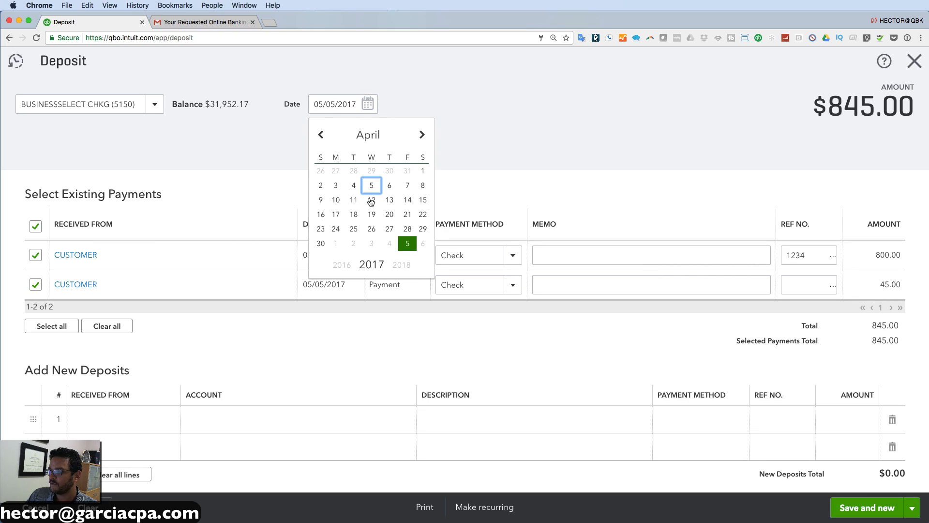
{"action": "left_click", "coordinate": [371, 229]}
{"action": "scroll", "coordinate": [407, 241], "scroll_direction": "down", "scroll_amount": 3}
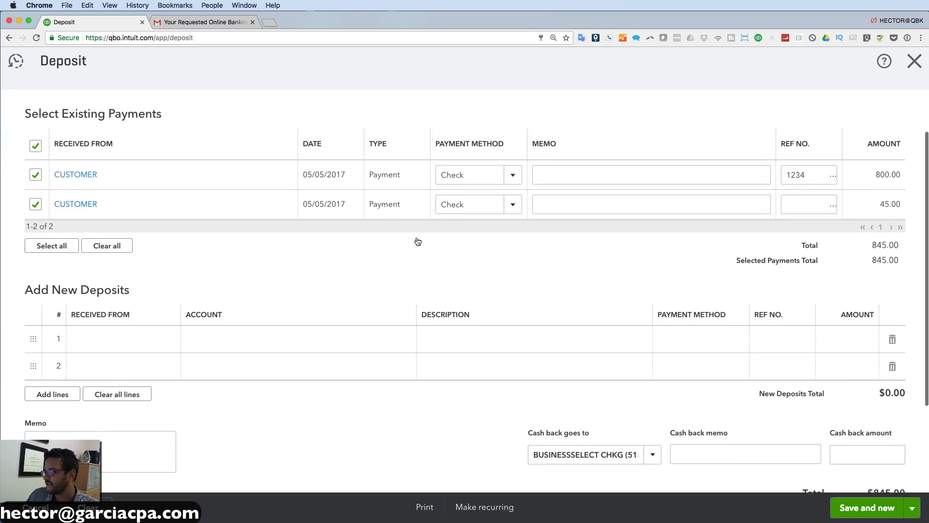
{"action": "scroll", "coordinate": [602, 411], "scroll_direction": "up", "scroll_amount": 3}
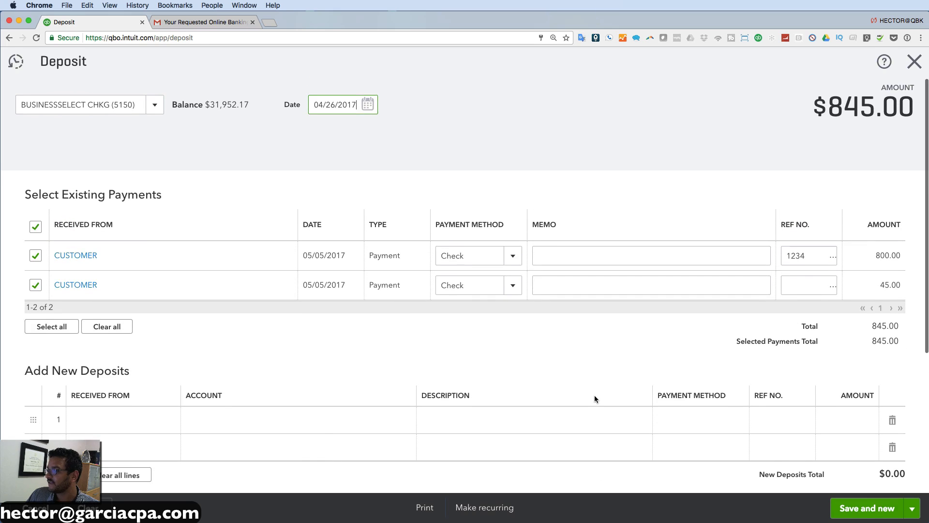
{"action": "left_click", "coordinate": [88, 103]}
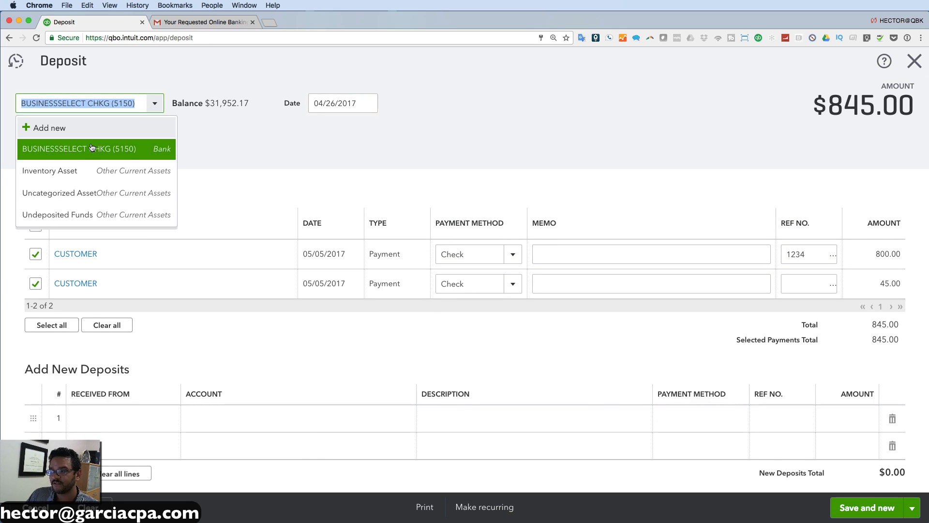
{"action": "left_click", "coordinate": [913, 508]}
{"action": "left_click", "coordinate": [869, 490]}
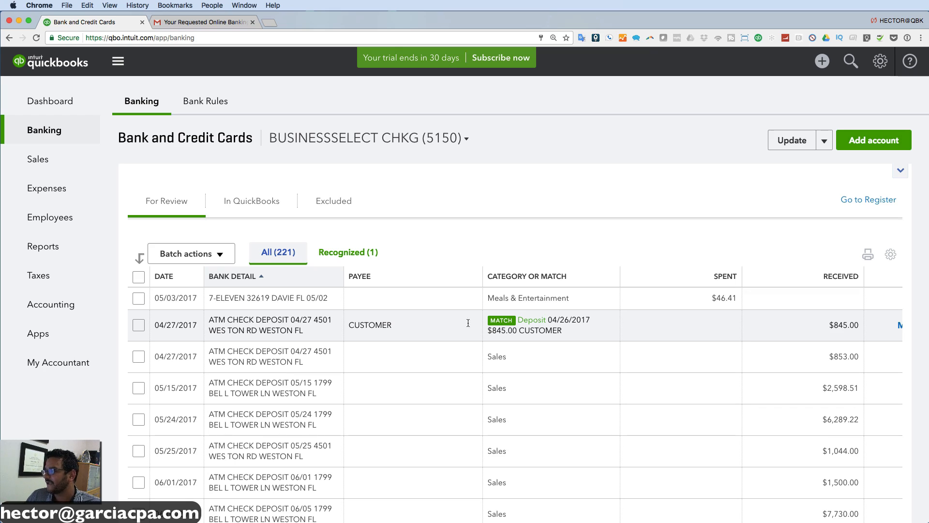
- Select the matched $845.00 ATM deposit and accept it with Batch actions > Accept Selected
{"action": "left_click", "coordinate": [139, 325]}
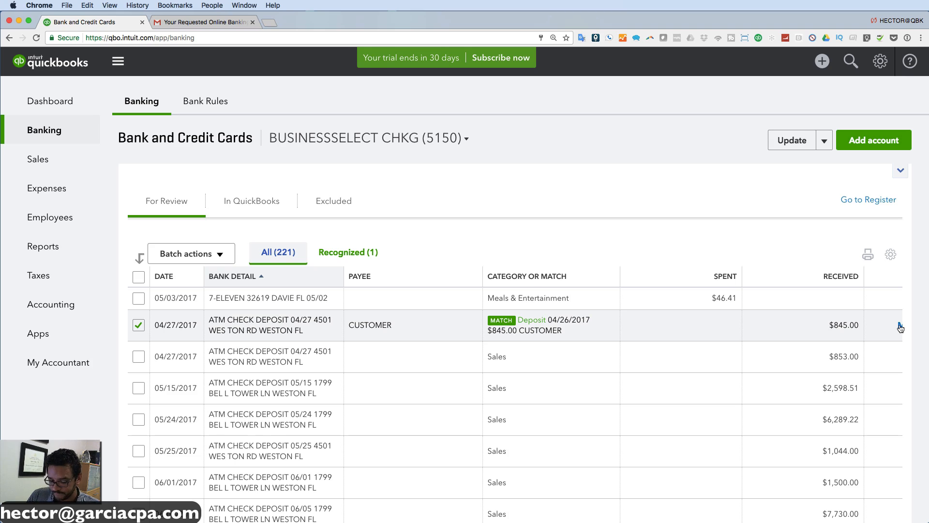
{"action": "key", "text": "super+minus"}
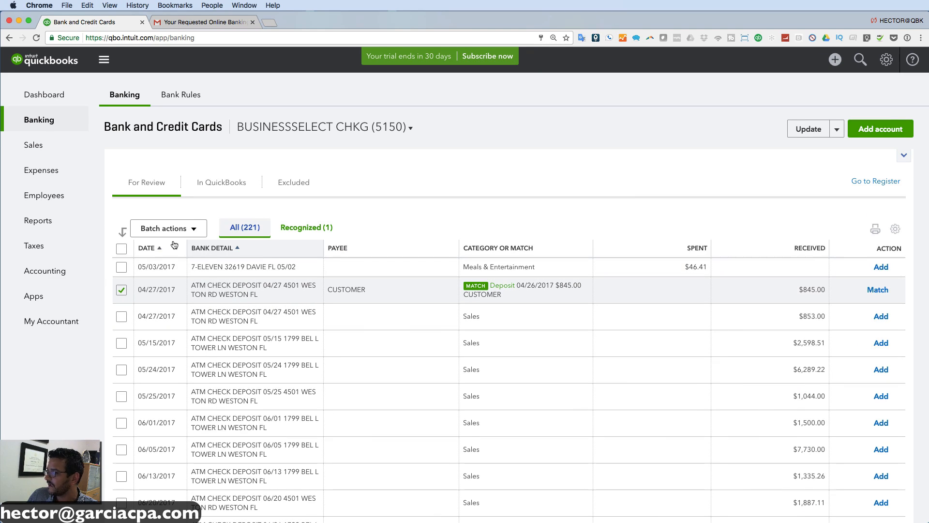
{"action": "left_click", "coordinate": [167, 228]}
{"action": "left_click", "coordinate": [163, 249]}
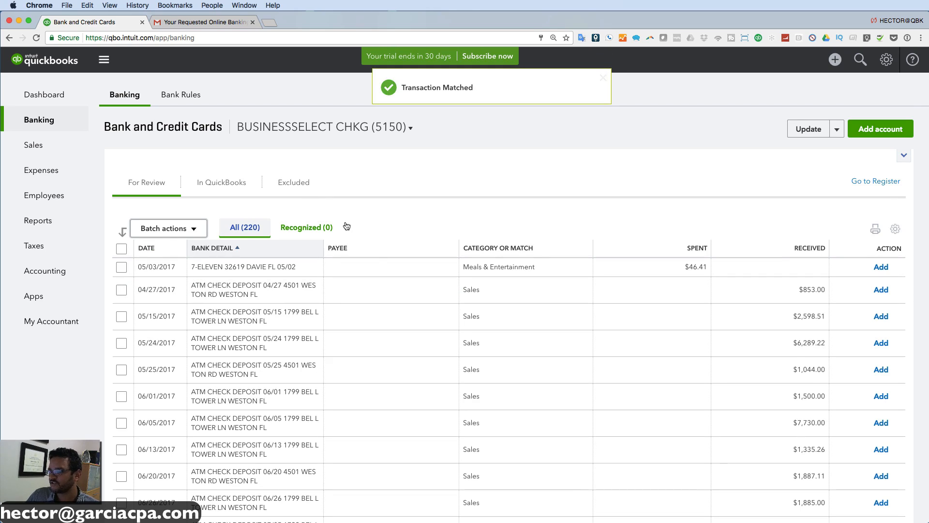
{"action": "scroll", "coordinate": [591, 388], "scroll_direction": "down", "scroll_amount": 15}
{"action": "scroll", "coordinate": [585, 389], "scroll_direction": "up", "scroll_amount": 2}
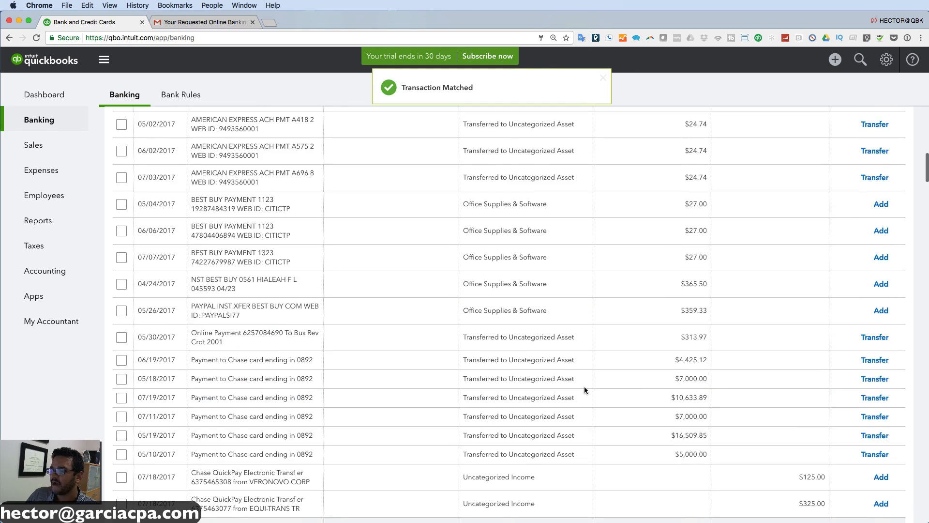
{"action": "scroll", "coordinate": [585, 390], "scroll_direction": "down", "scroll_amount": 10}
{"action": "scroll", "coordinate": [584, 390], "scroll_direction": "up", "scroll_amount": 1}
{"action": "scroll", "coordinate": [584, 390], "scroll_direction": "up", "scroll_amount": 1}
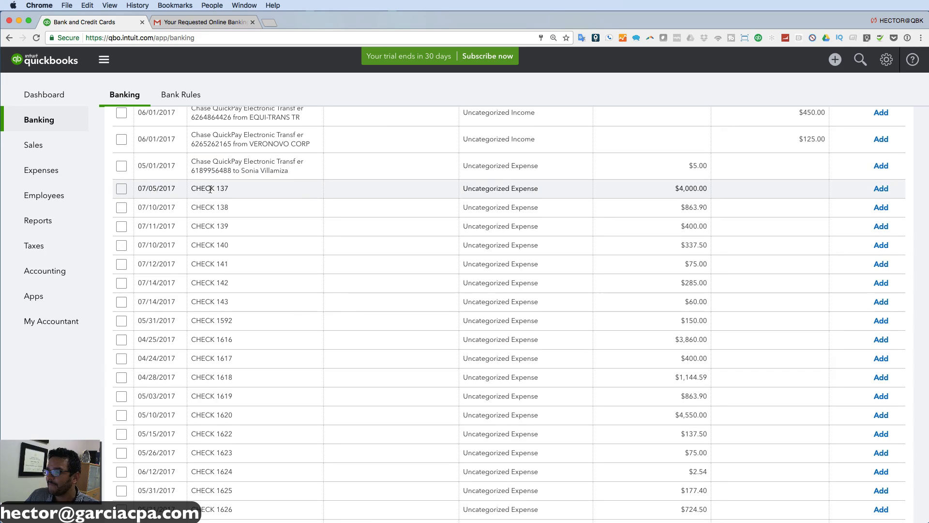
- Expand the $4,000.00 CHECK 137 bank line and start a blank check
{"action": "scroll", "coordinate": [220, 208], "scroll_direction": "up", "scroll_amount": 1}
{"action": "left_click", "coordinate": [222, 226]}
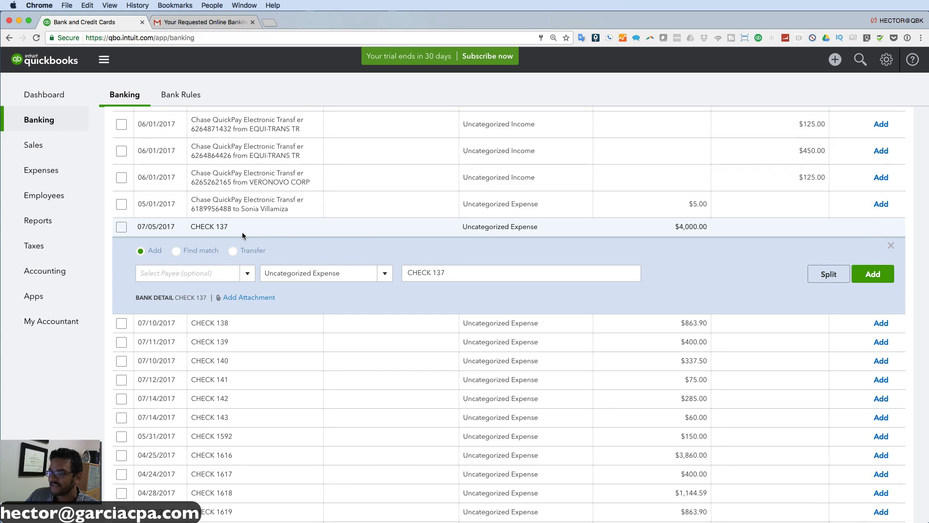
{"action": "left_click", "coordinate": [836, 59]}
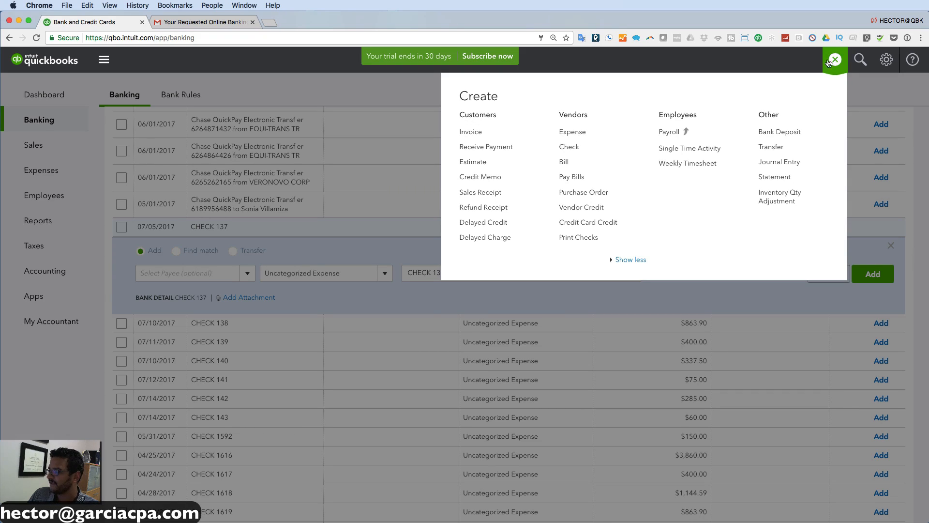
{"action": "left_click", "coordinate": [569, 147]}
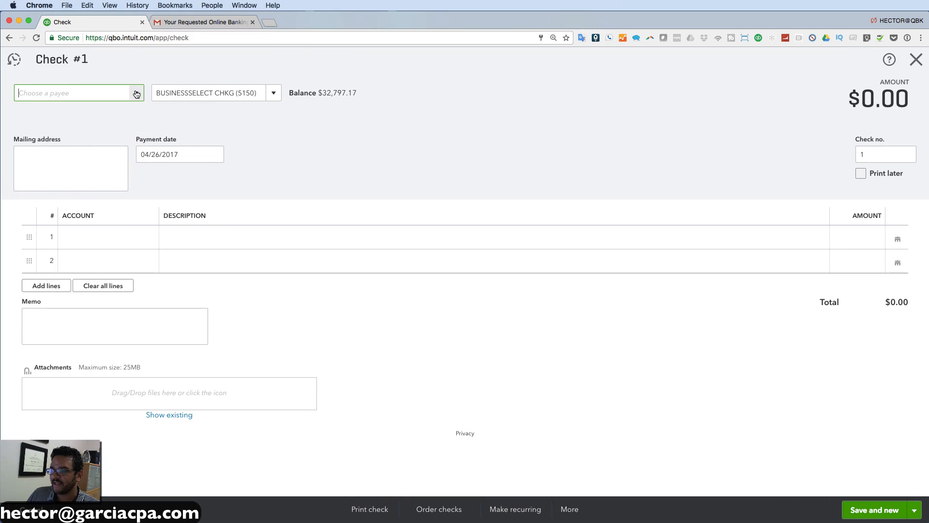
- Make check number 137 payable to Wal-Mart with a $4,000.00 Job Supplies line
{"action": "left_click", "coordinate": [134, 93]}
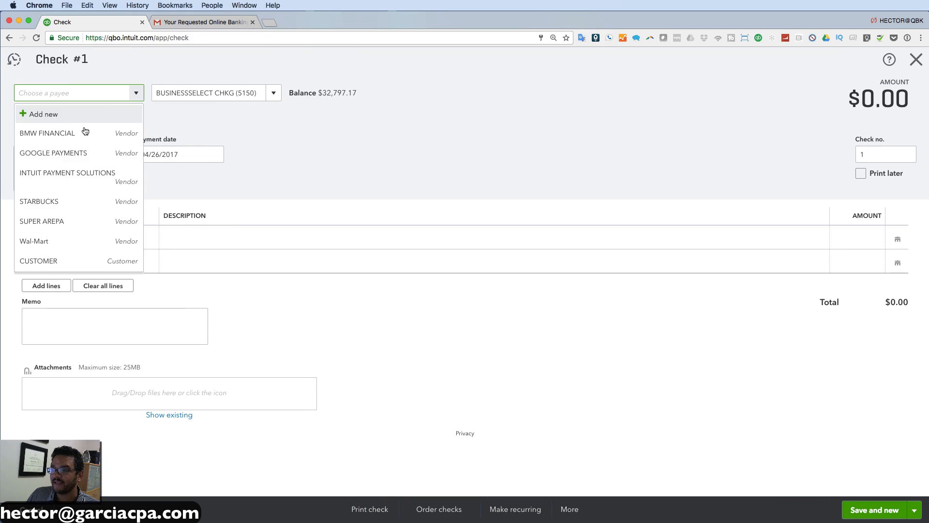
{"action": "left_click", "coordinate": [55, 242]}
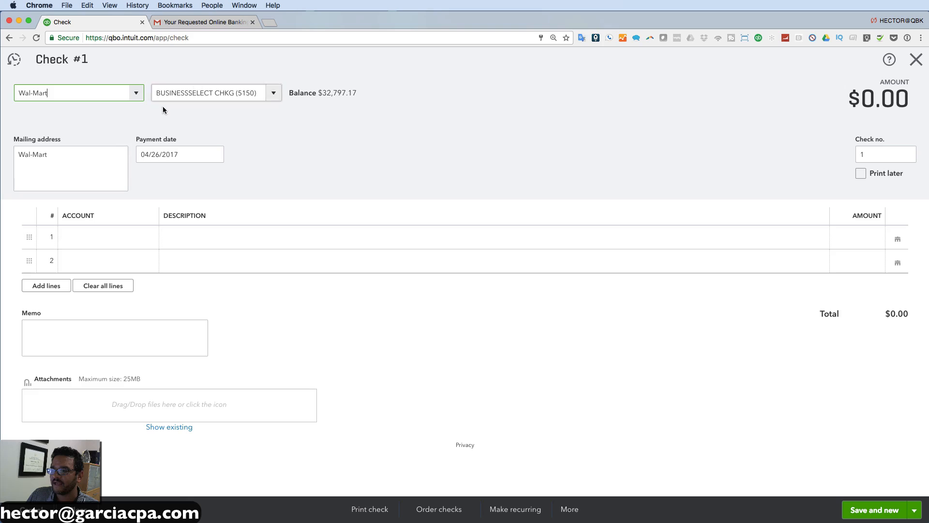
{"action": "left_click", "coordinate": [882, 154]}
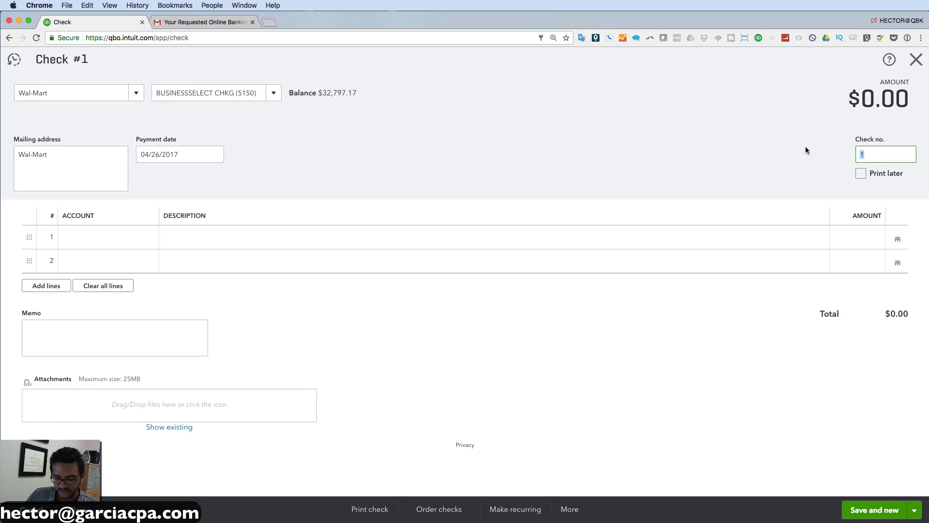
{"action": "type", "text": "137"}
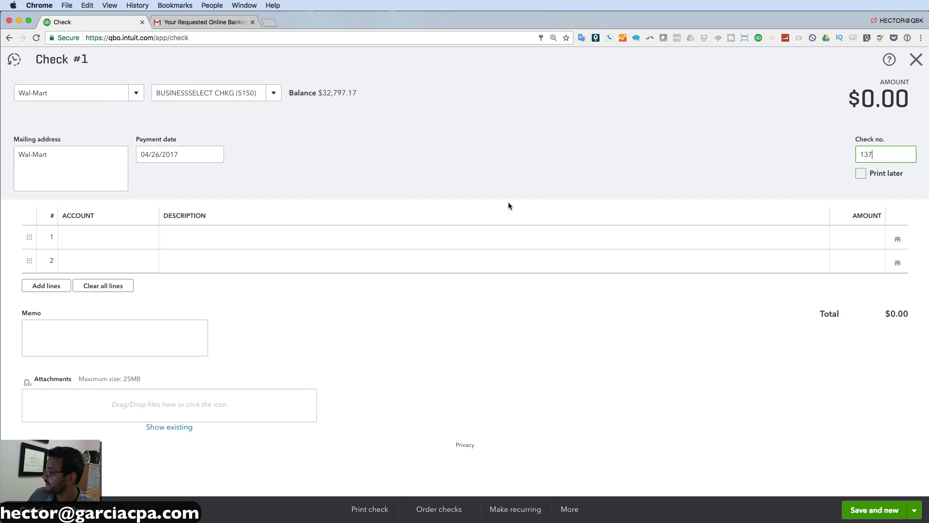
{"action": "left_click", "coordinate": [86, 240]}
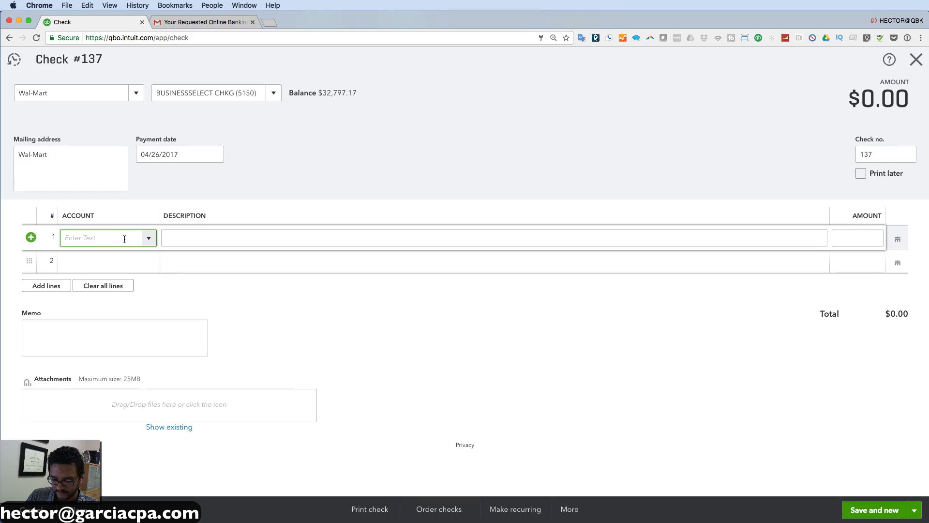
{"action": "type", "text": "jo"}
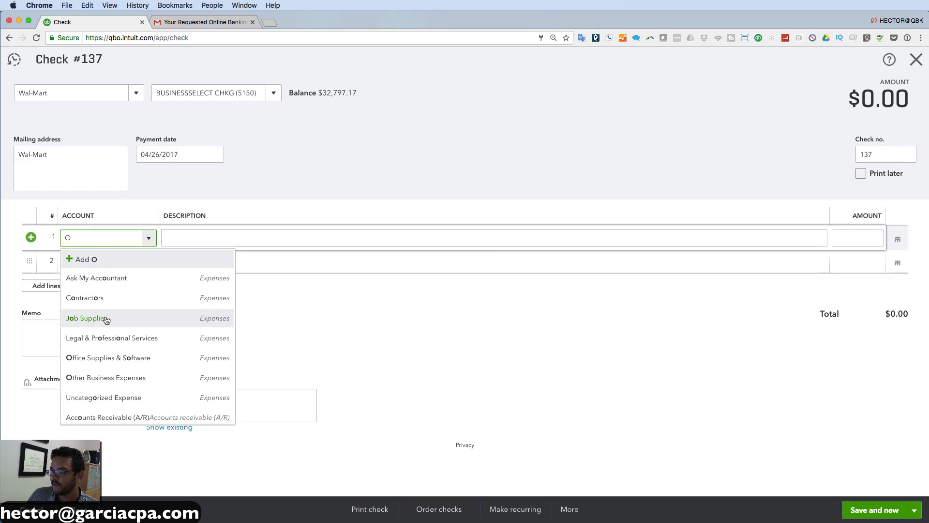
{"action": "left_click", "coordinate": [104, 318]}
{"action": "left_click", "coordinate": [851, 237]}
{"action": "type", "text": "4000"}
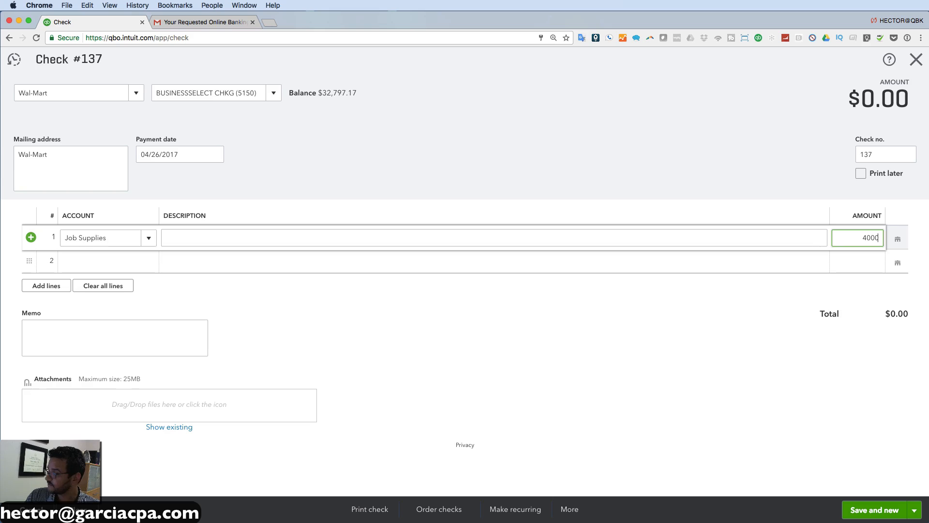
{"action": "key", "text": "Tab"}
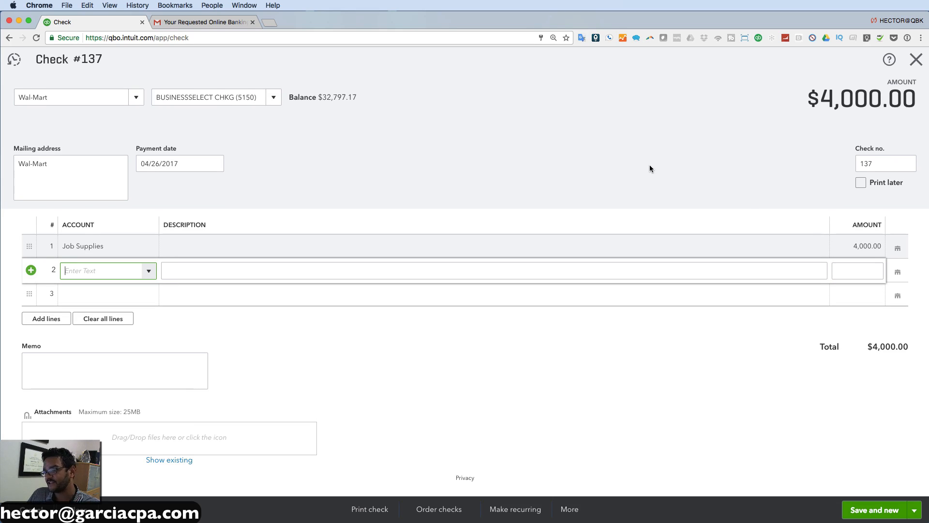
- Review the check's payment date, then save and close the check
{"action": "left_click", "coordinate": [173, 164]}
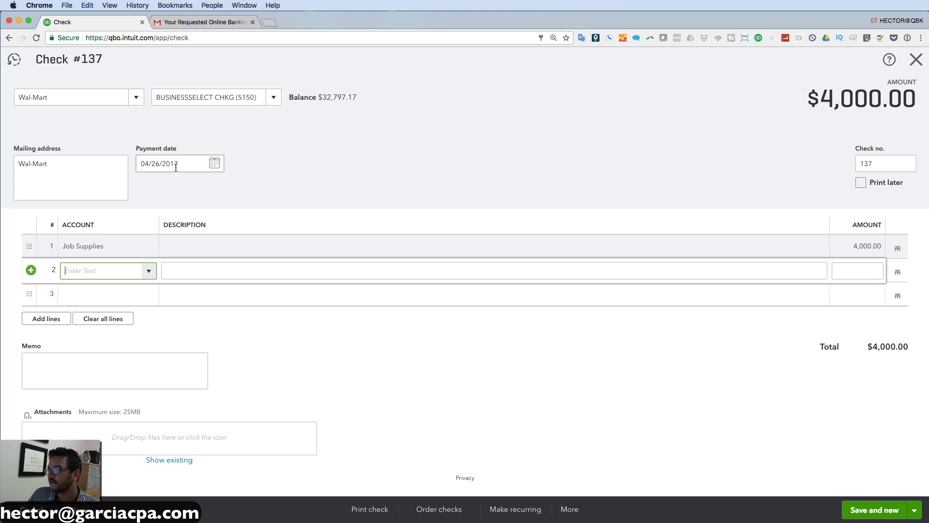
{"action": "left_click", "coordinate": [914, 510]}
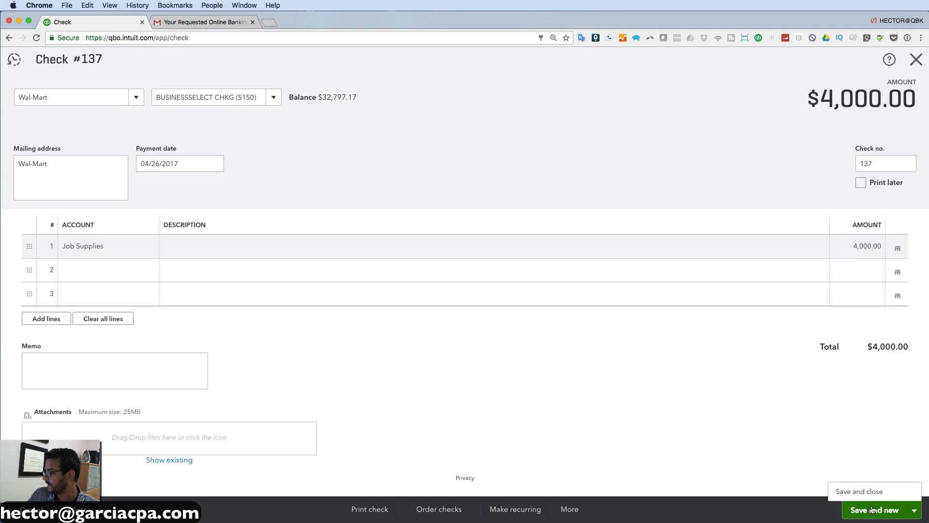
{"action": "left_click", "coordinate": [867, 490]}
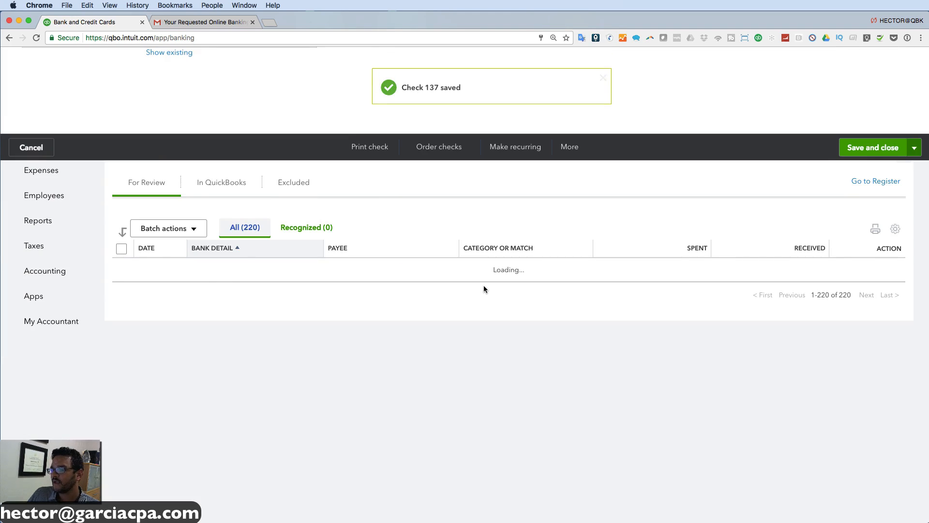
- Expand the CHECK 137 line in For Review and match it to Wal-Mart check 137
{"action": "scroll", "coordinate": [483, 289], "scroll_direction": "down", "scroll_amount": 15}
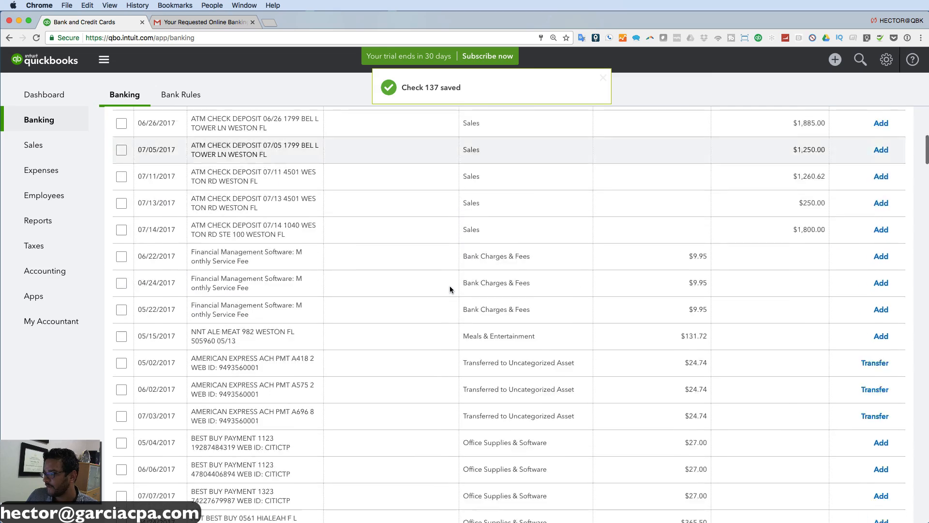
{"action": "scroll", "coordinate": [452, 287], "scroll_direction": "up", "scroll_amount": 5}
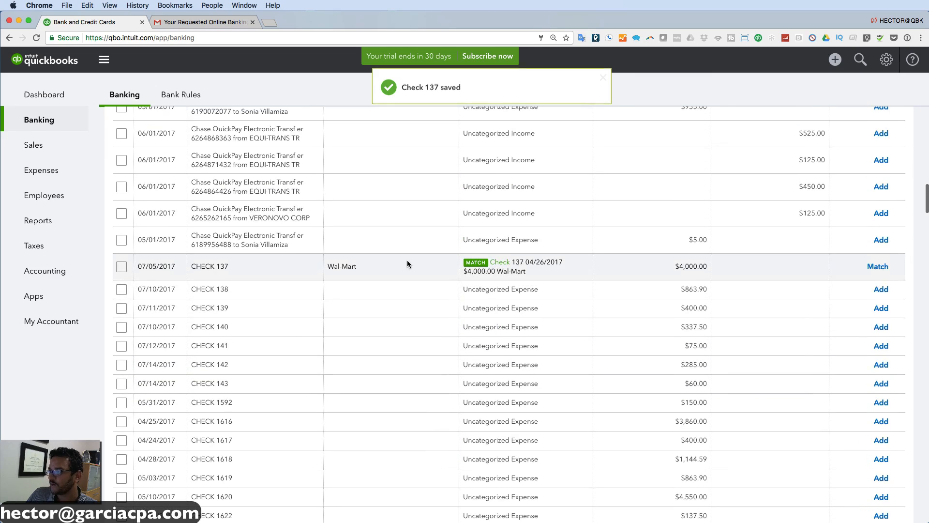
{"action": "left_click", "coordinate": [436, 275]}
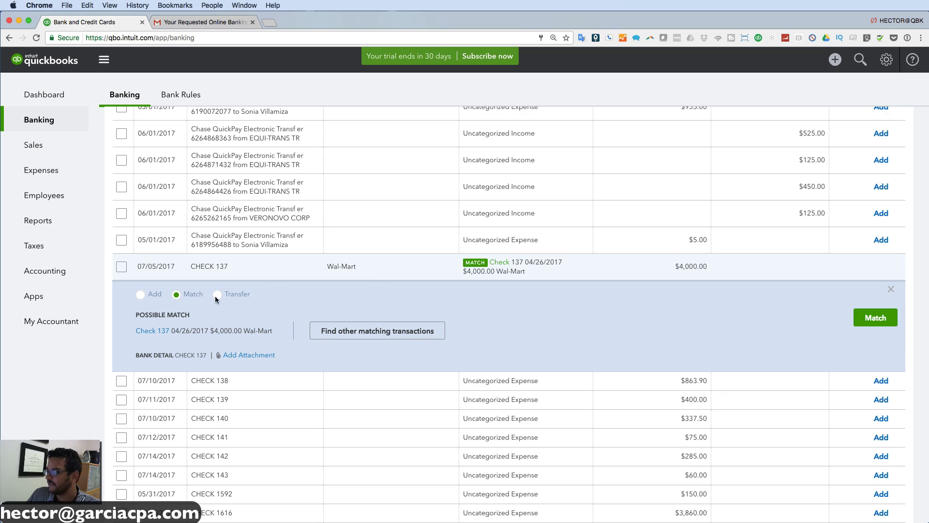
{"action": "left_click", "coordinate": [876, 319]}
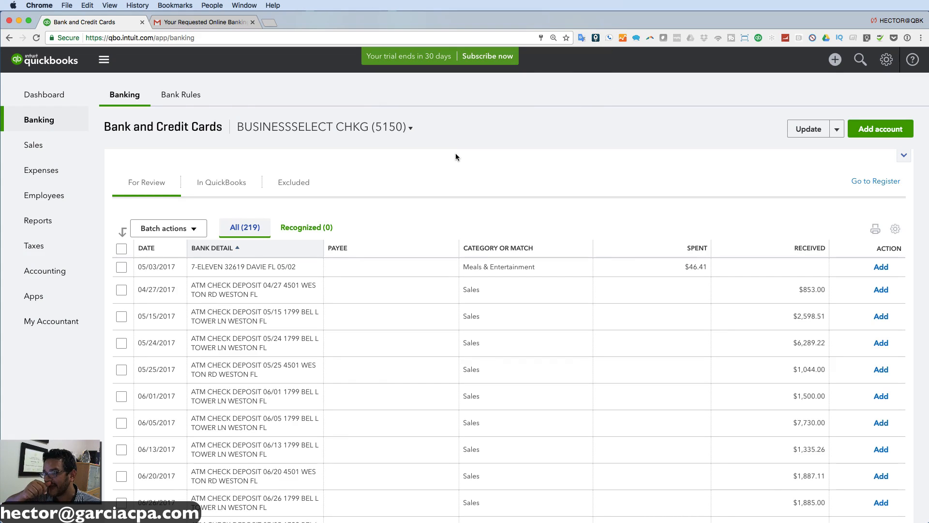
- Go to Reconcile for BUSINESSSELECT CHKG (5150) and get past the introduction
{"action": "left_click", "coordinate": [890, 61]}
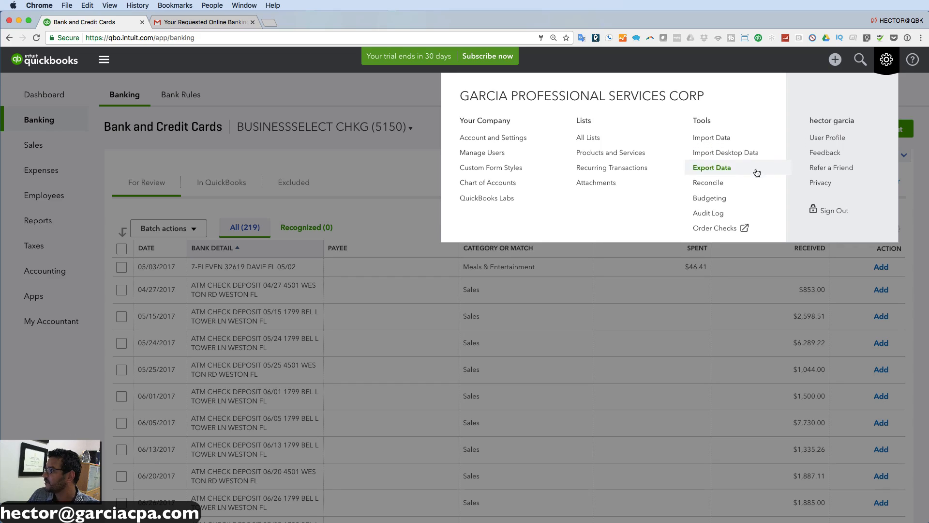
{"action": "left_click", "coordinate": [751, 183]}
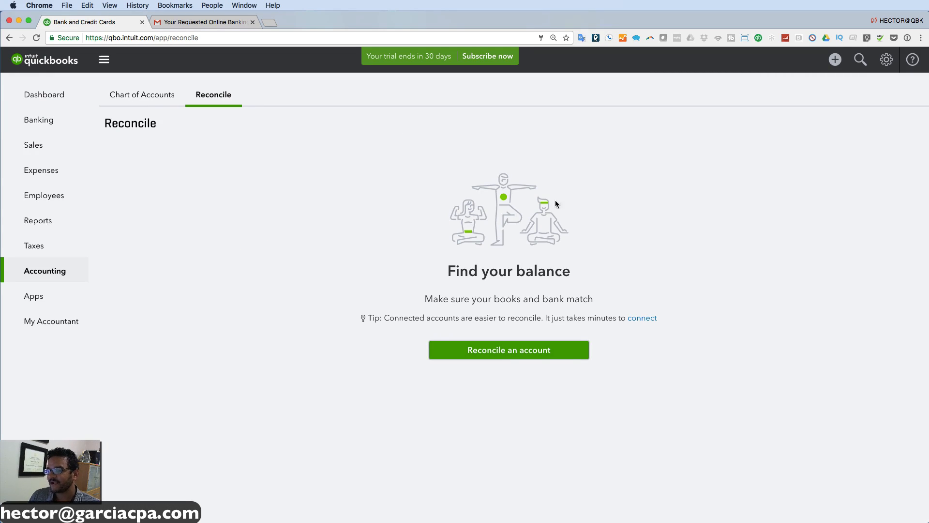
{"action": "left_click", "coordinate": [497, 354]}
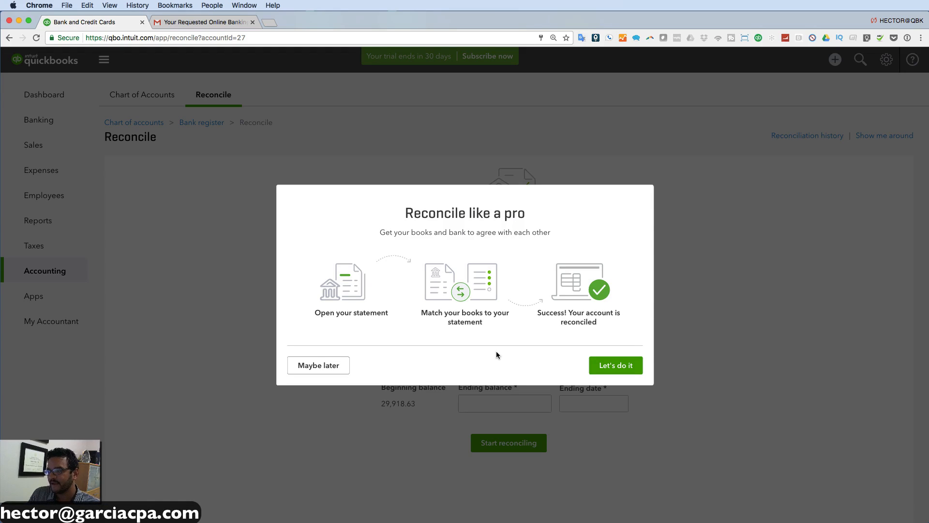
{"action": "left_click", "coordinate": [616, 365]}
{"action": "left_click", "coordinate": [489, 401]}
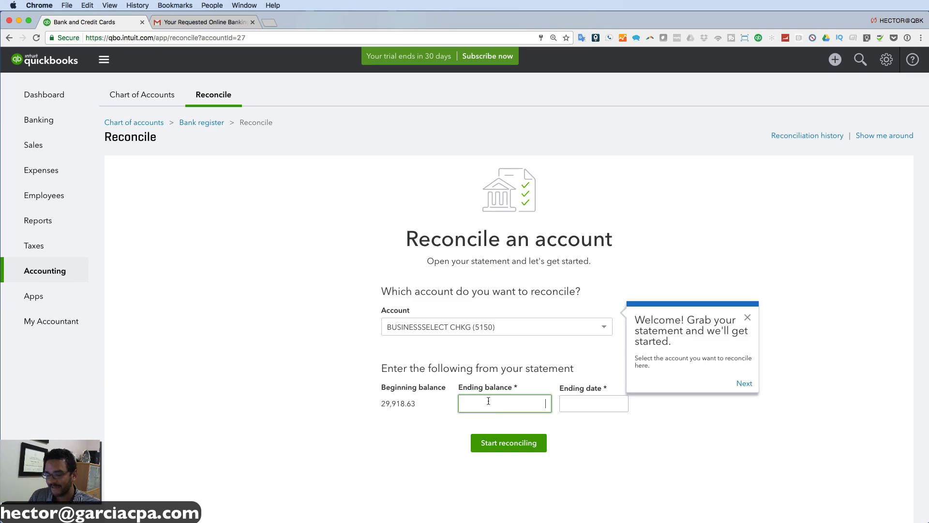
- Enter a 40,000 ending balance with June 30, 2017 as ending date and start reconciling
{"action": "type", "text": "40,000"}
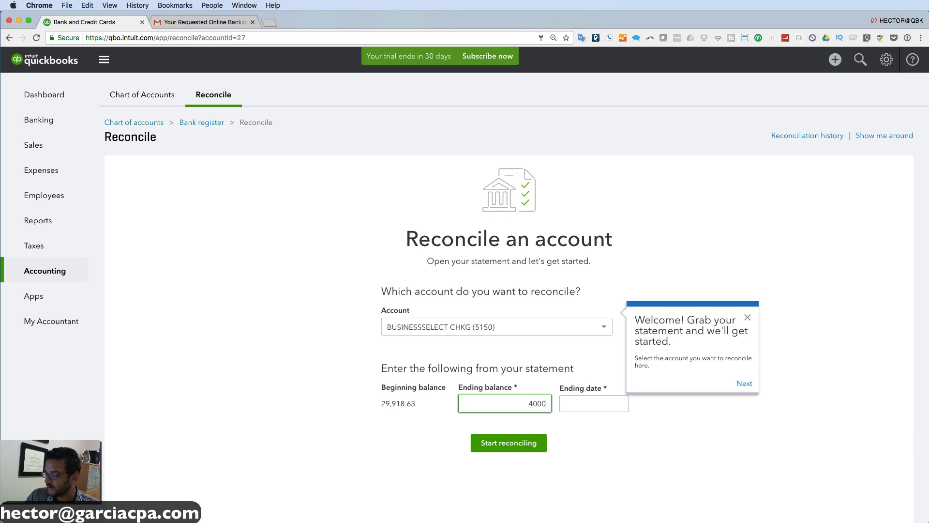
{"action": "key", "text": "Tab"}
{"action": "type", "text": "T"}
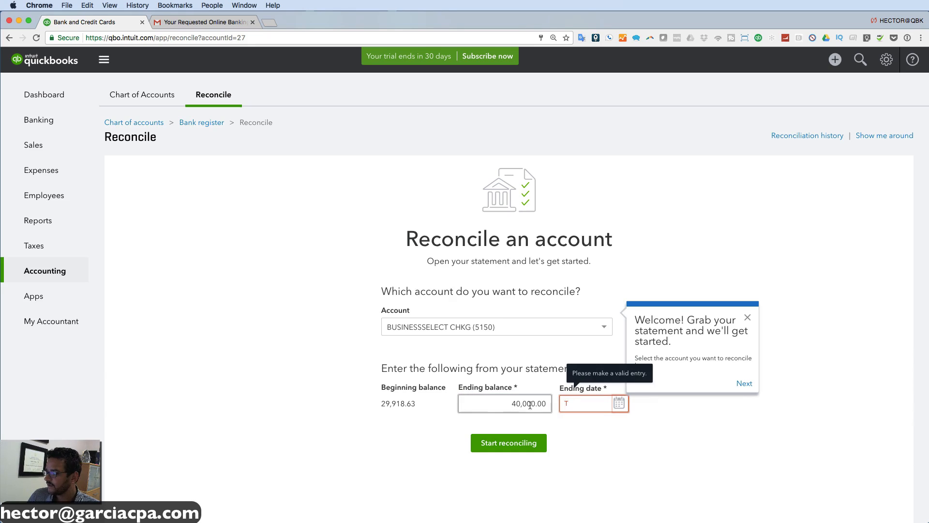
{"action": "left_click", "coordinate": [620, 403]}
{"action": "left_click", "coordinate": [570, 271]}
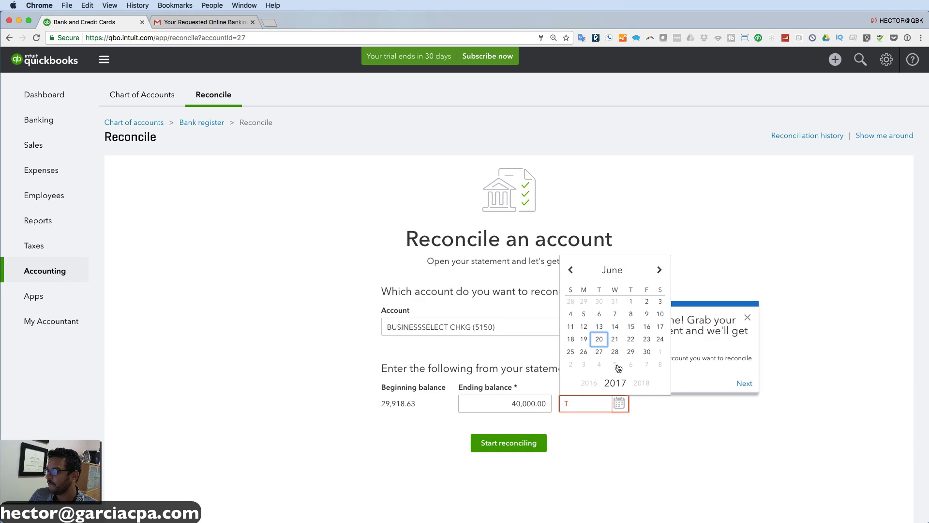
{"action": "left_click", "coordinate": [647, 352]}
{"action": "left_click", "coordinate": [493, 444]}
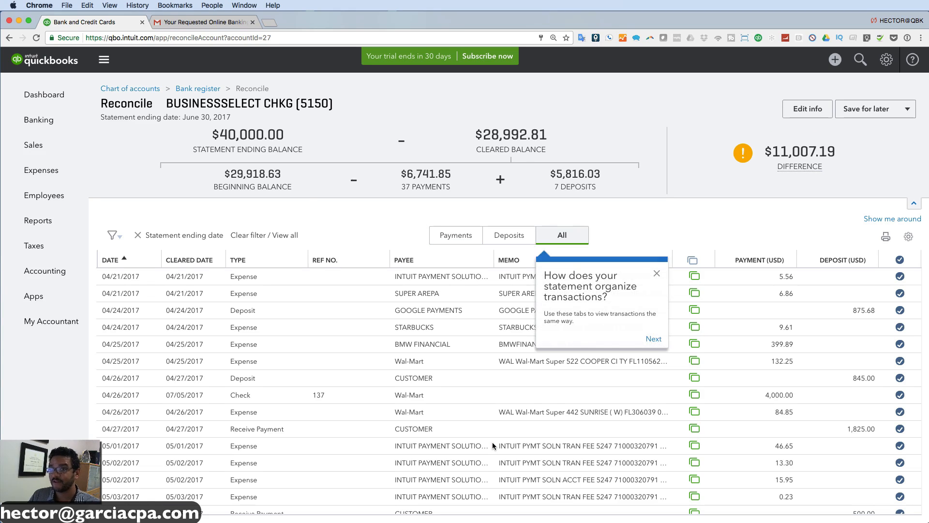
- Dismiss the tip, note the $11,007.19 difference, and return to the Dashboard
{"action": "left_click", "coordinate": [659, 267]}
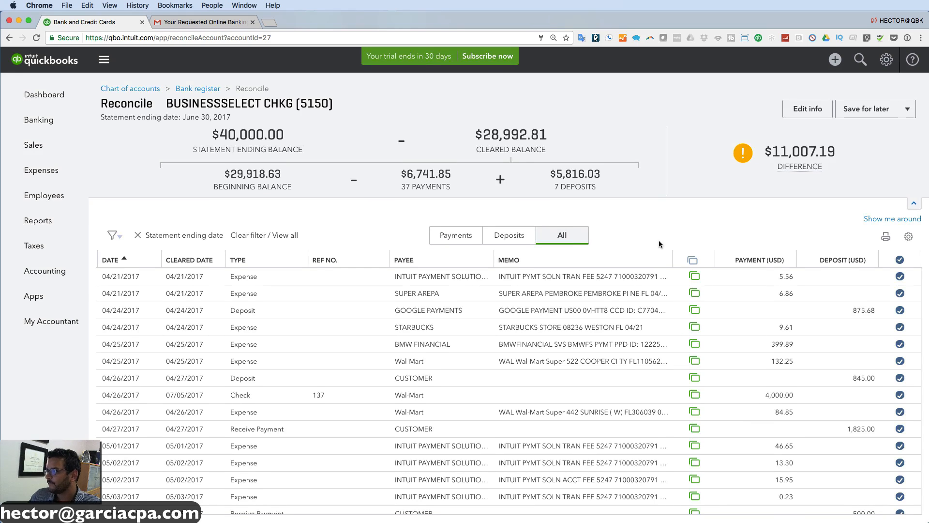
{"action": "left_click_drag", "start_coordinate": [851, 153], "coordinate": [743, 150]}
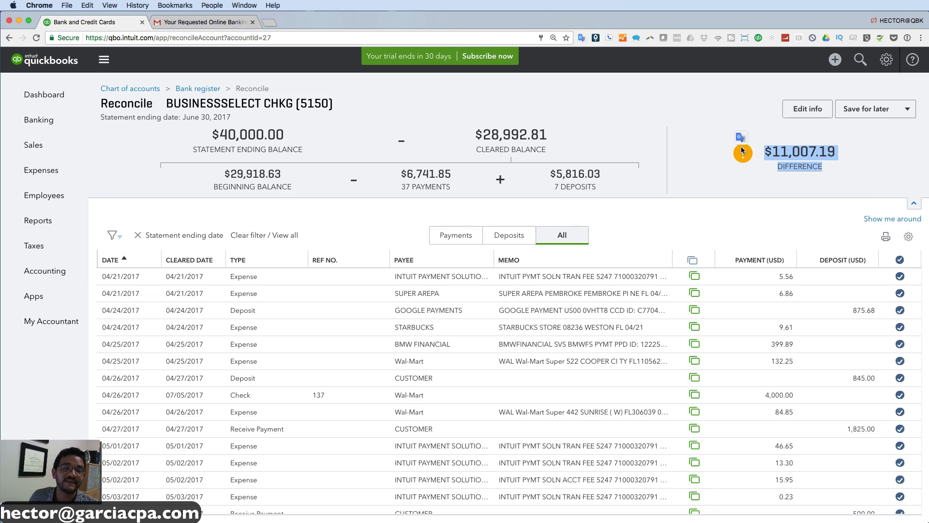
{"action": "left_click", "coordinate": [35, 95]}
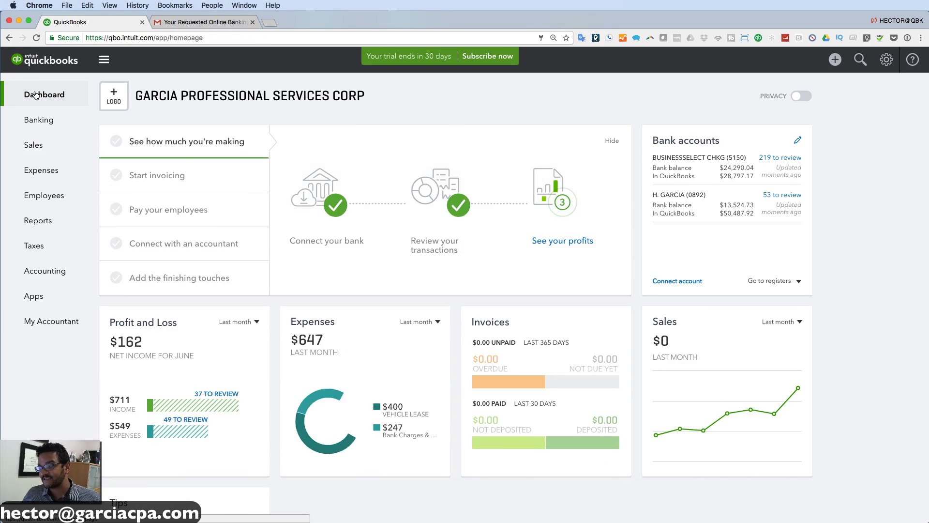